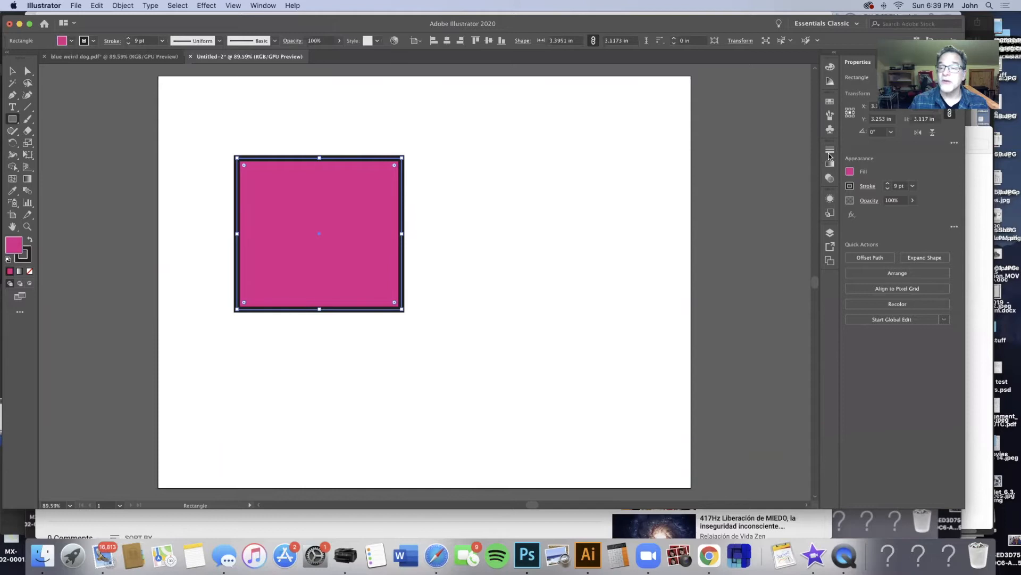
# Open the Stroke settings for the selected pink square and show the full set of stroke options
pyautogui.click(831, 153)
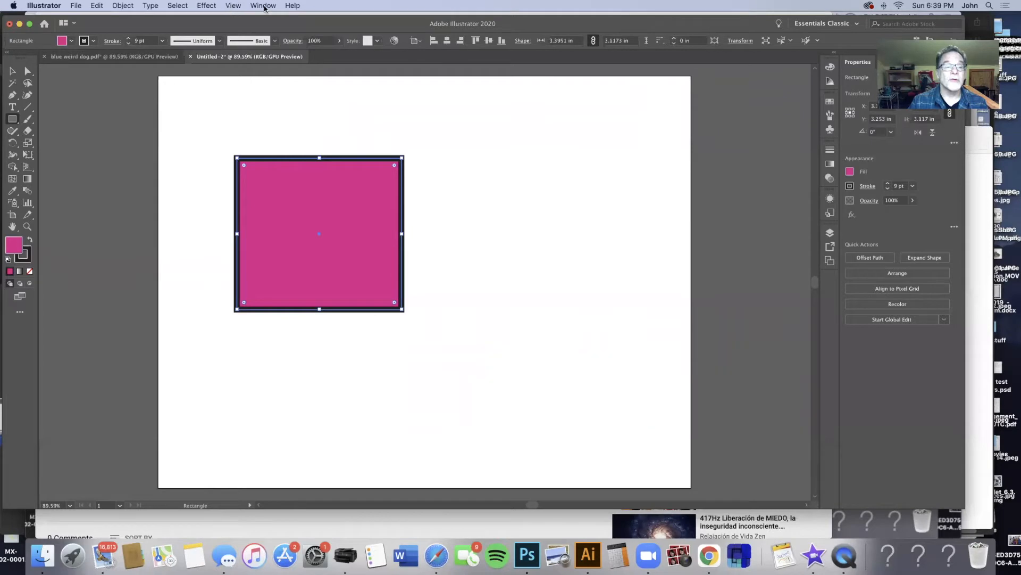
pyautogui.click(264, 6)
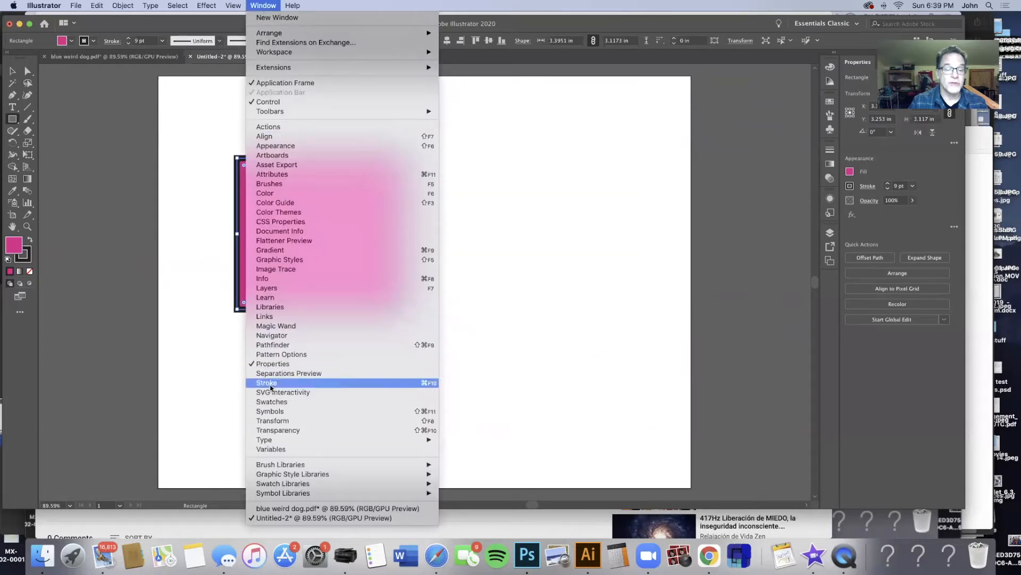
pyautogui.click(274, 383)
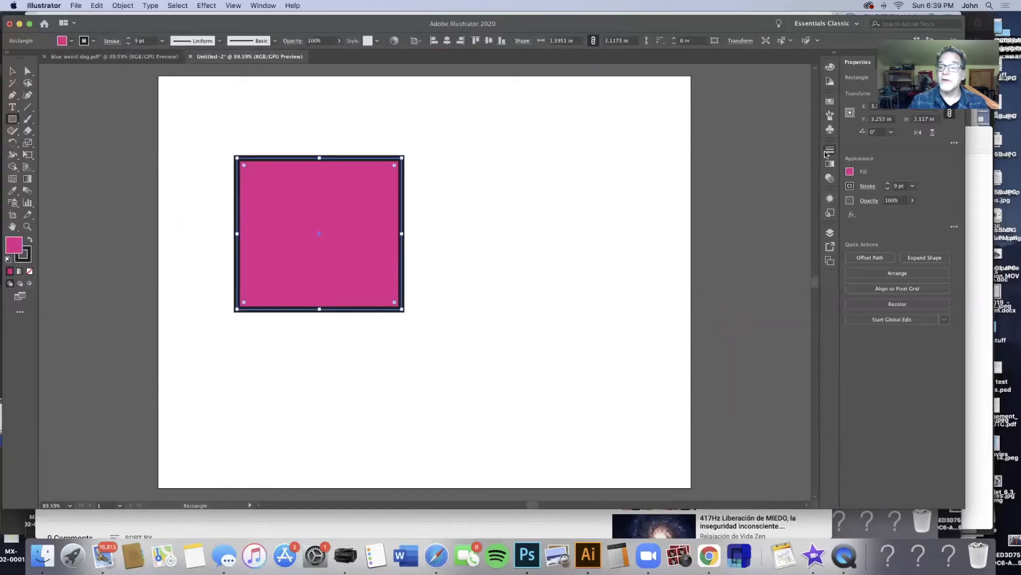
pyautogui.click(828, 151)
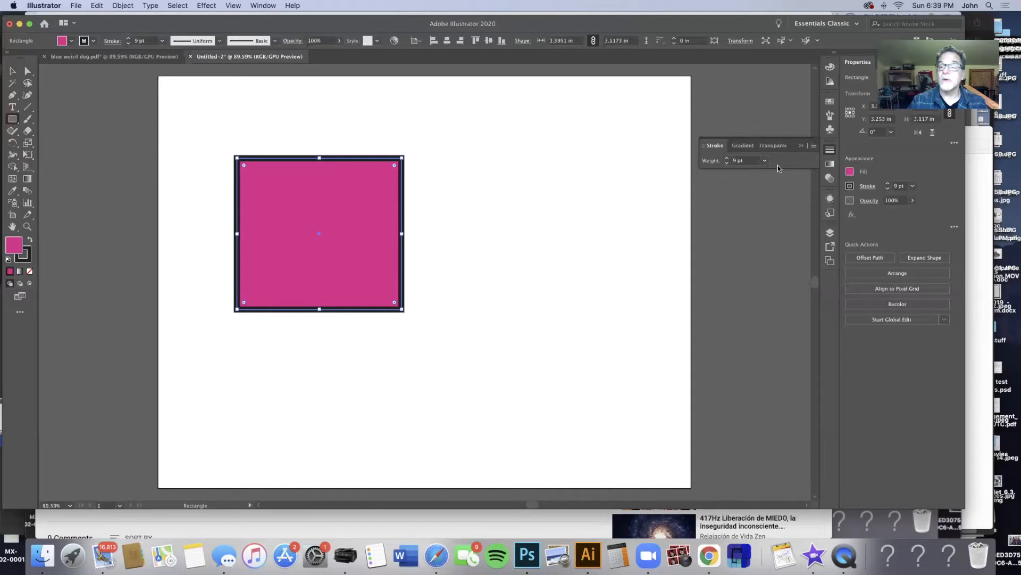
pyautogui.click(813, 145)
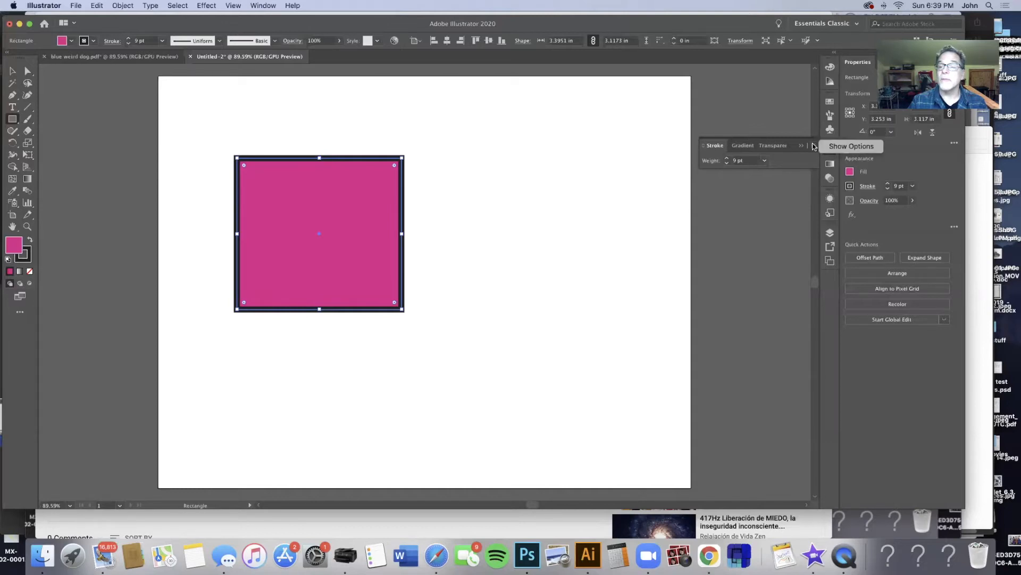
pyautogui.click(836, 148)
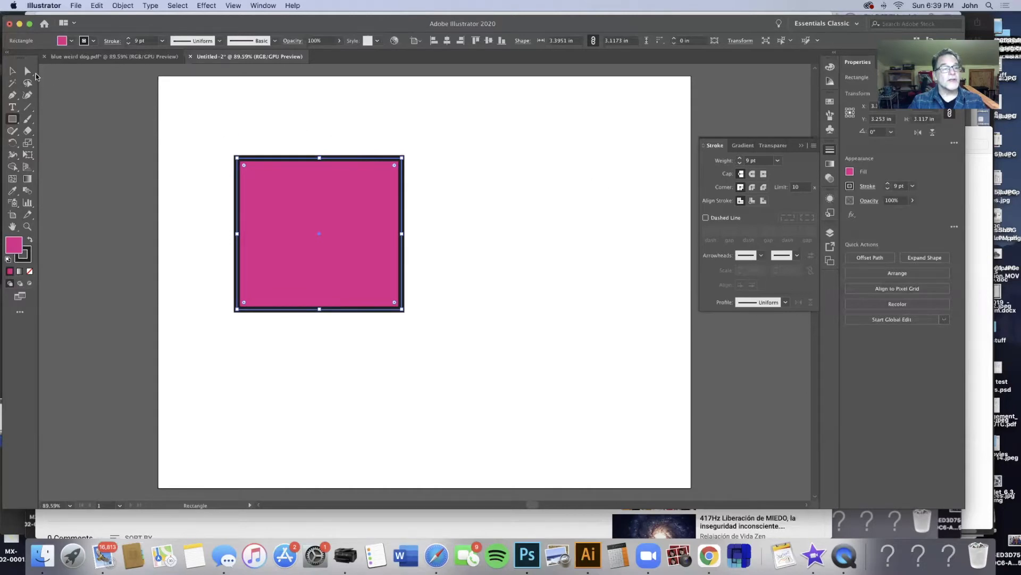
# Delete the square's upper-left anchor point with the Direct Selection tool, leaving an open two-sided path
pyautogui.click(28, 70)
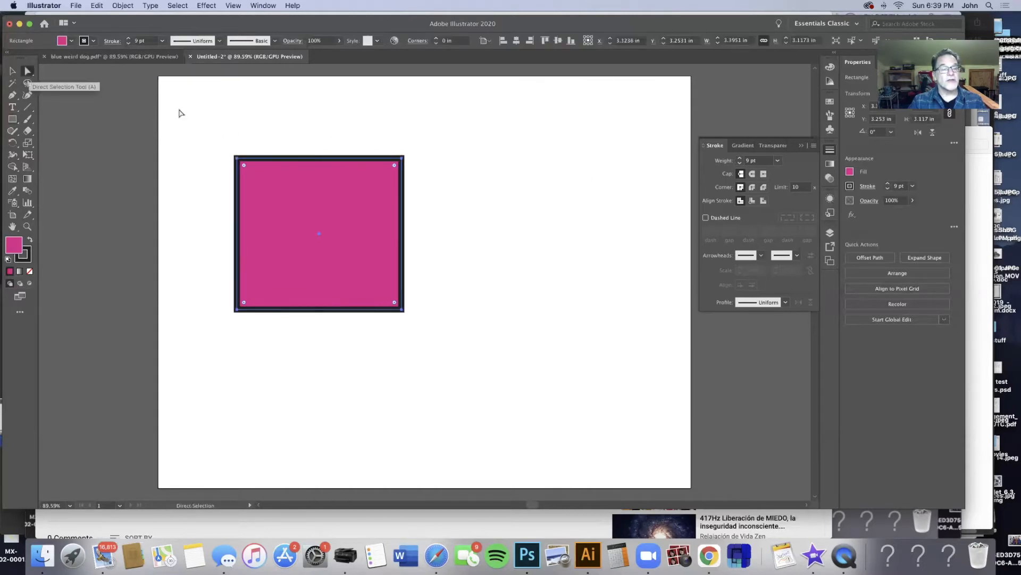
pyautogui.click(237, 160)
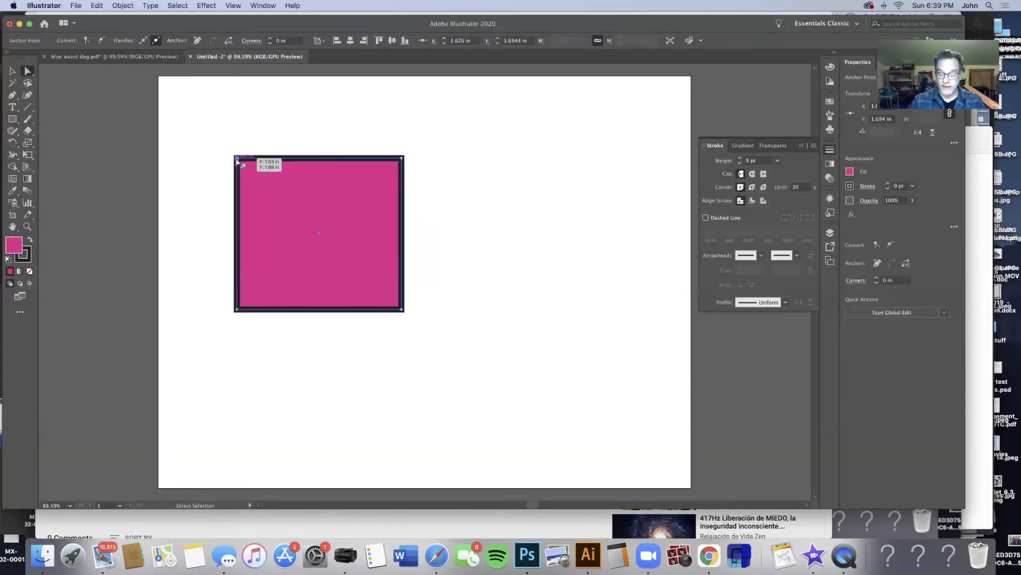
pyautogui.press('BackSpace')
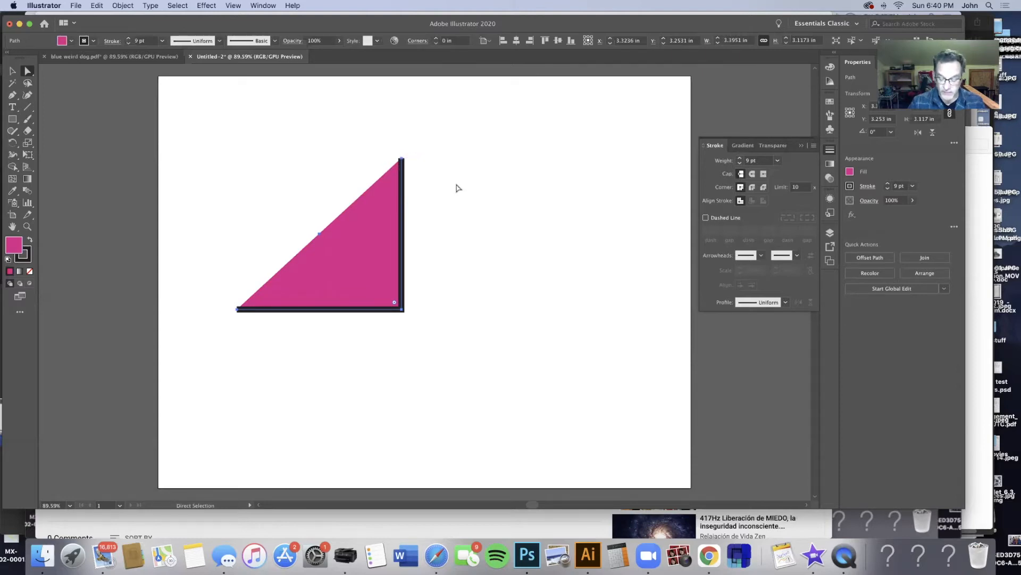
# Try the round cap and then the projecting cap on the open path's stroke ends
pyautogui.press('super+1')
pyautogui.press('a')
pyautogui.click(752, 173)
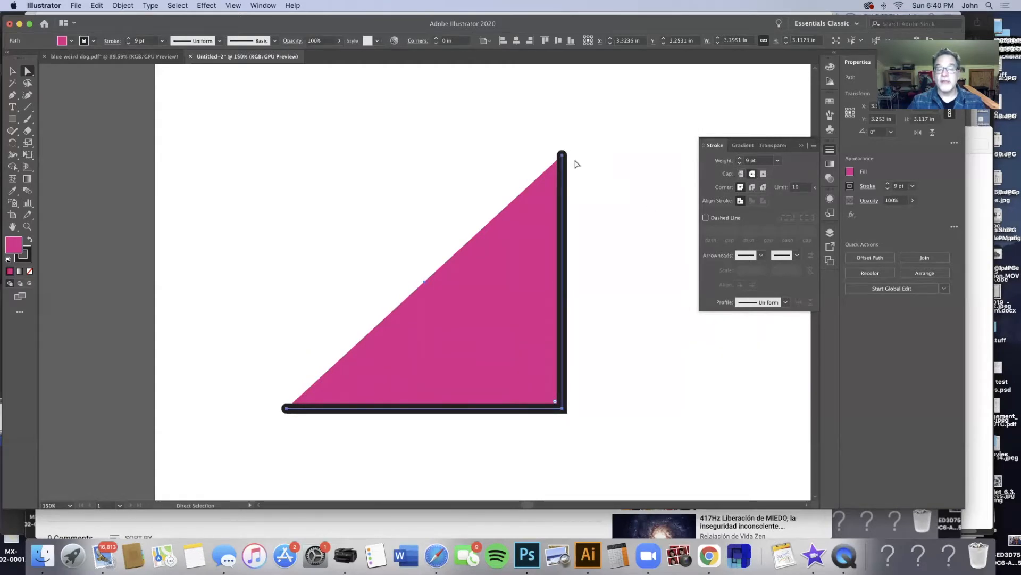
pyautogui.click(765, 174)
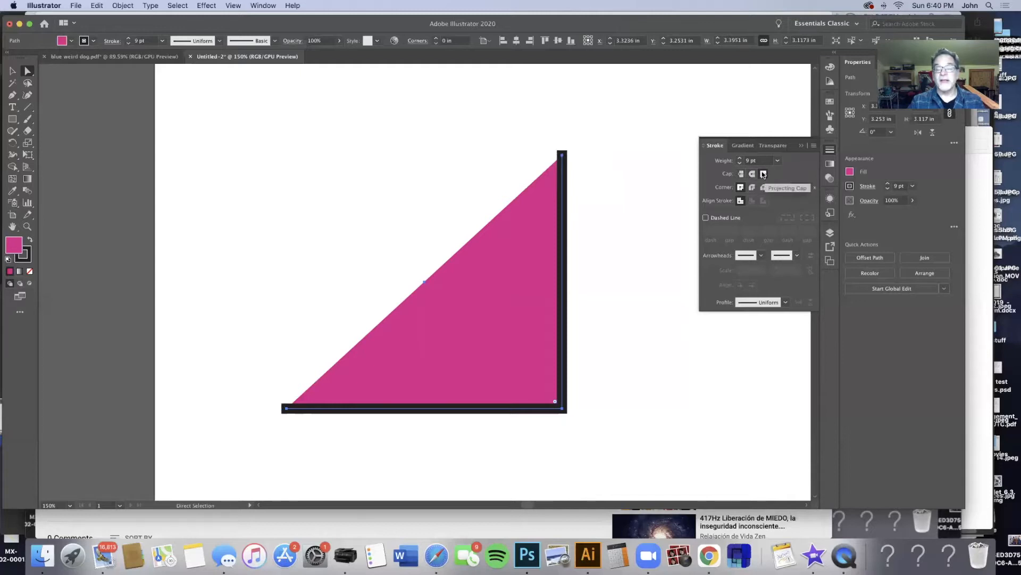
pyautogui.click(562, 155)
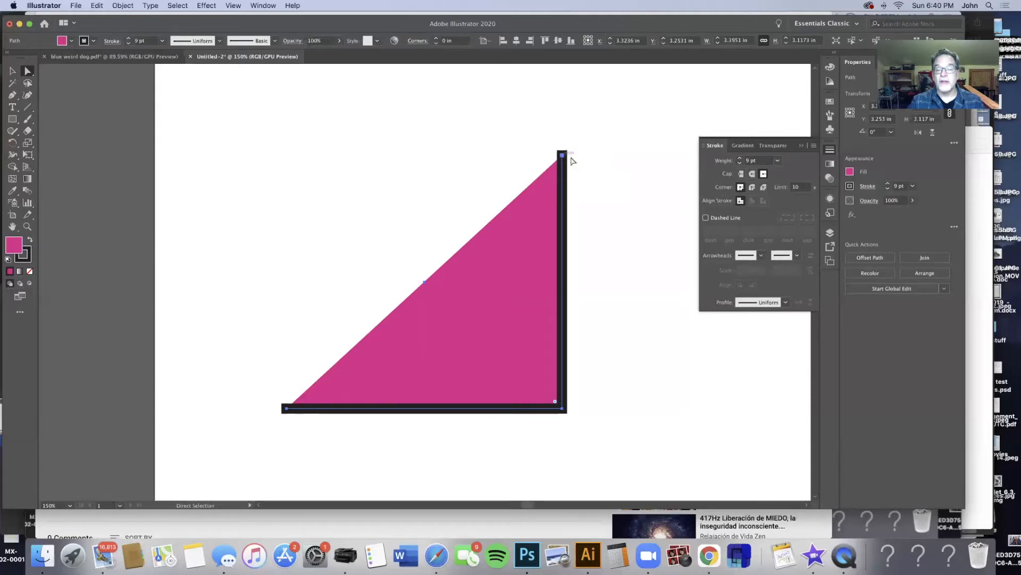
# Raise the open path's stroke weight to 24 pt and switch its ends to round caps, then butt caps
pyautogui.click(740, 158)
pyautogui.click(740, 158)
pyautogui.click(740, 158)
pyautogui.click(740, 158)
pyautogui.click(740, 158)
pyautogui.click(740, 158)
pyautogui.click(740, 158)
pyautogui.click(740, 158)
pyautogui.click(740, 158)
pyautogui.click(740, 158)
pyautogui.click(740, 158)
pyautogui.click(740, 159)
pyautogui.click(740, 158)
pyautogui.click(740, 158)
pyautogui.click(740, 158)
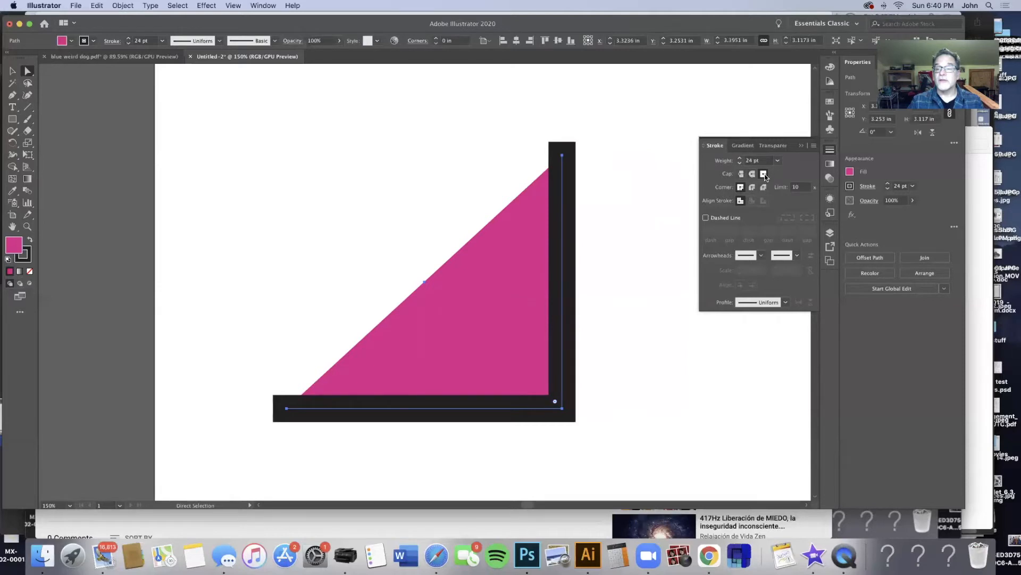
pyautogui.click(751, 174)
pyautogui.click(742, 174)
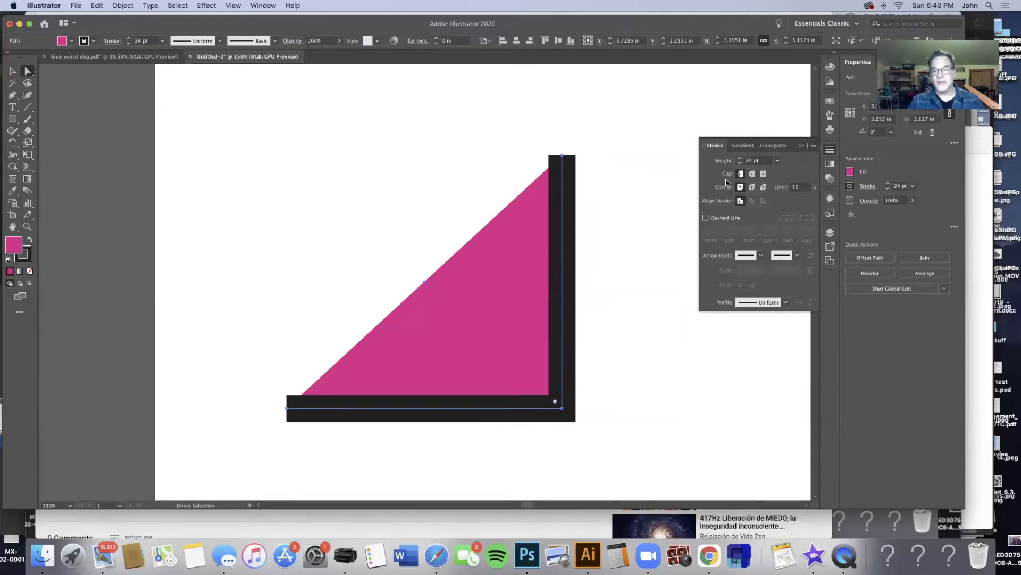
# Reduce the open path's stroke weight to 12 pt and try the round, bevel and miter corner joins
pyautogui.click(740, 163)
pyautogui.click(740, 163)
pyautogui.click(740, 163)
pyautogui.click(740, 164)
pyautogui.click(740, 164)
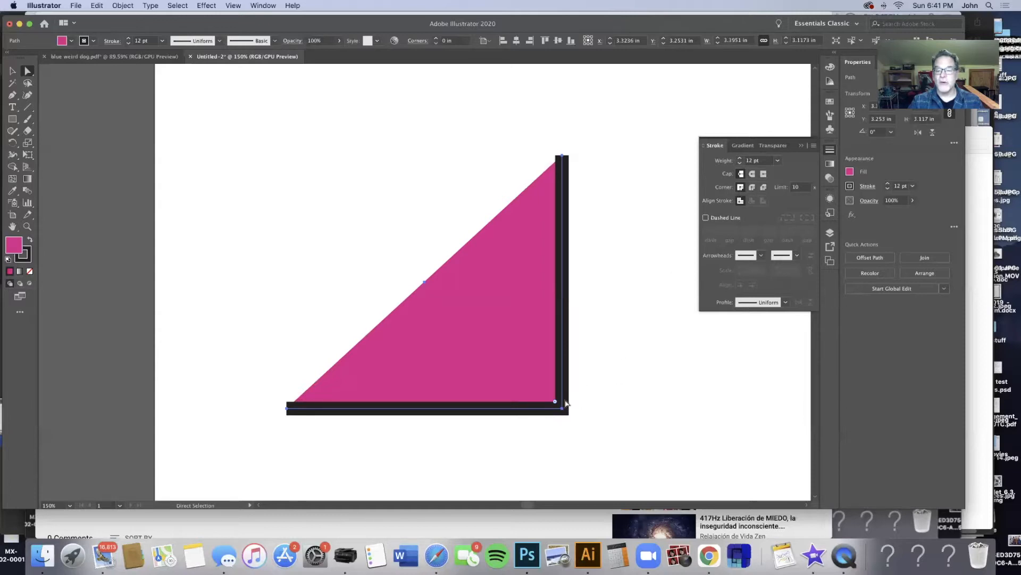
pyautogui.click(752, 187)
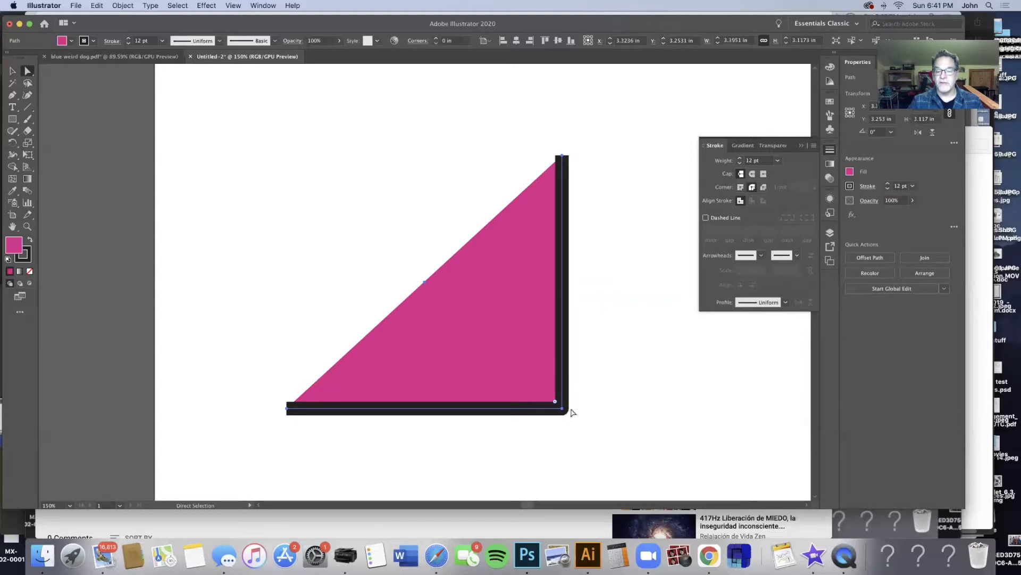
pyautogui.click(765, 188)
pyautogui.click(741, 187)
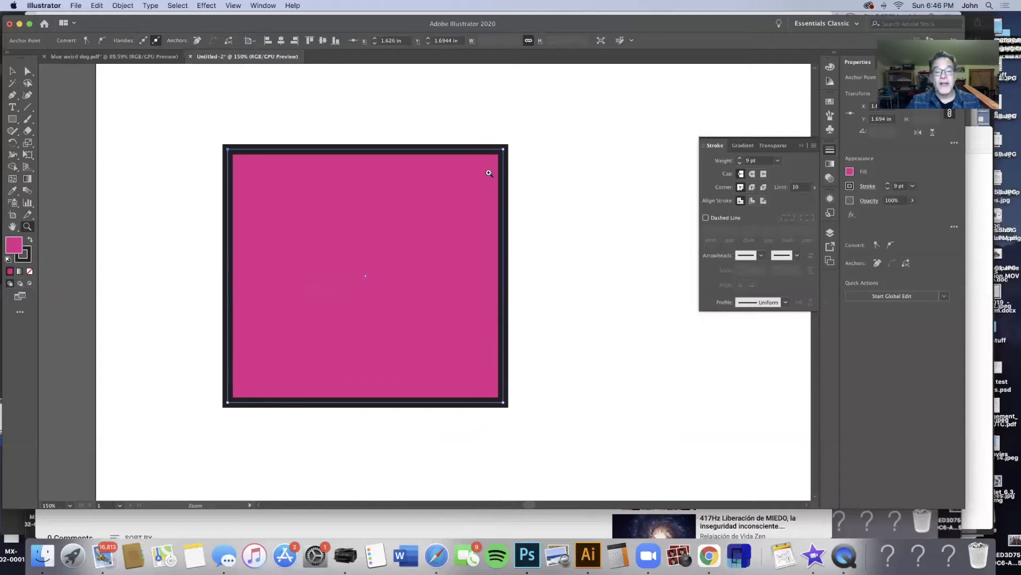
# Lower the square's stroke weight until the outline is removed, inspecting its upper-right corner
pyautogui.click(440, 204)
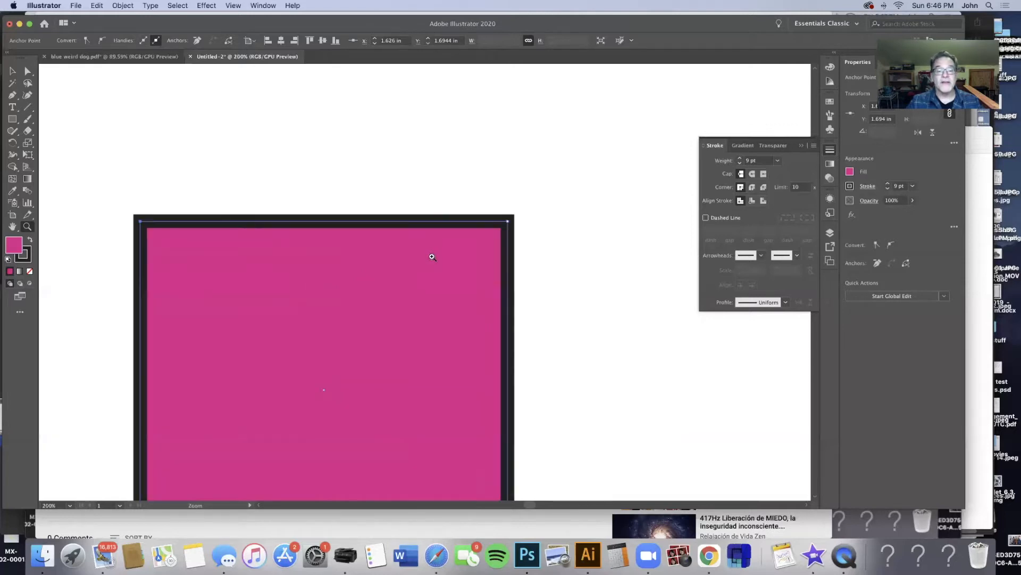
pyautogui.click(432, 257)
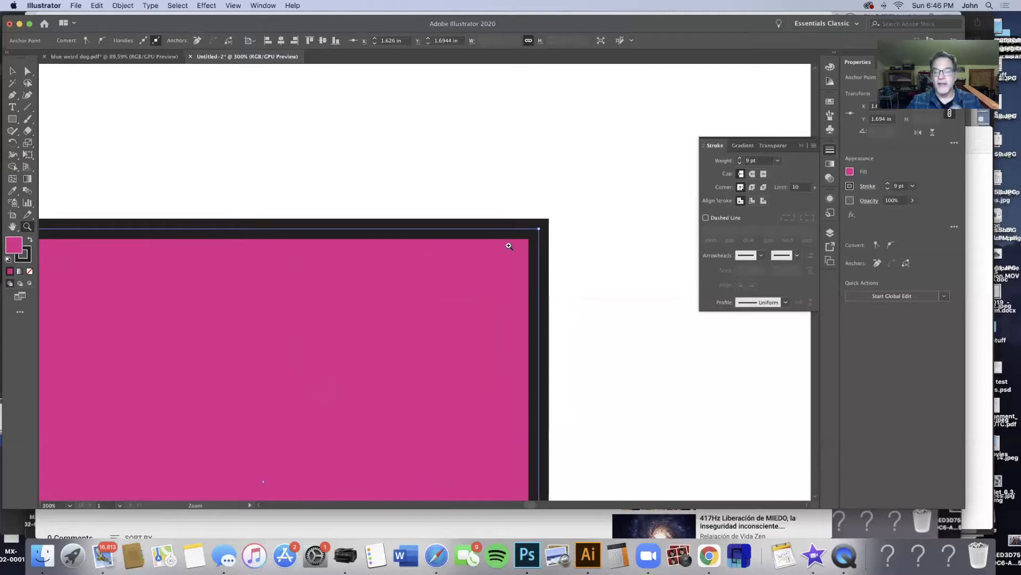
pyautogui.click(739, 162)
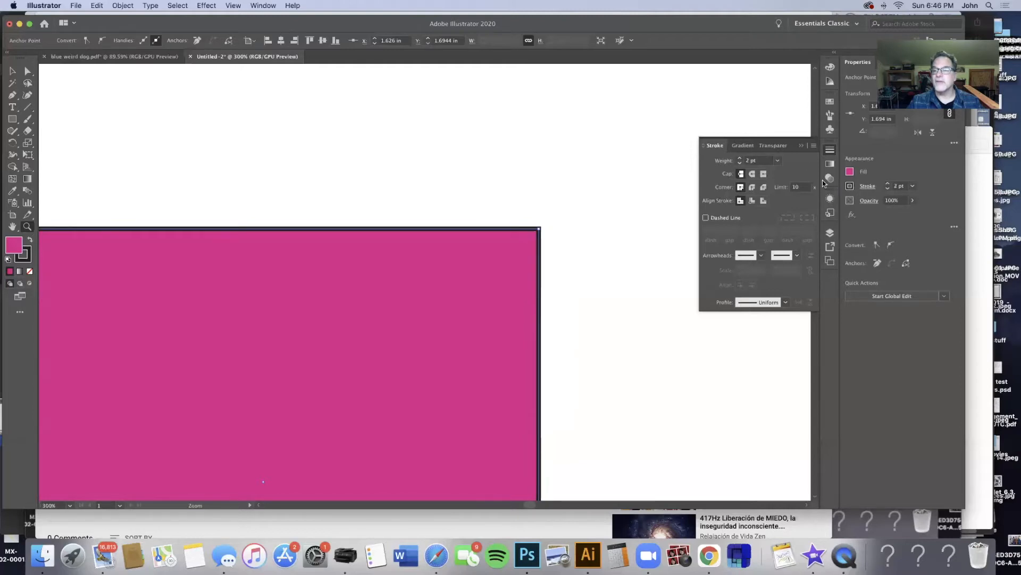
pyautogui.click(887, 189)
pyautogui.click(888, 189)
pyautogui.click(887, 189)
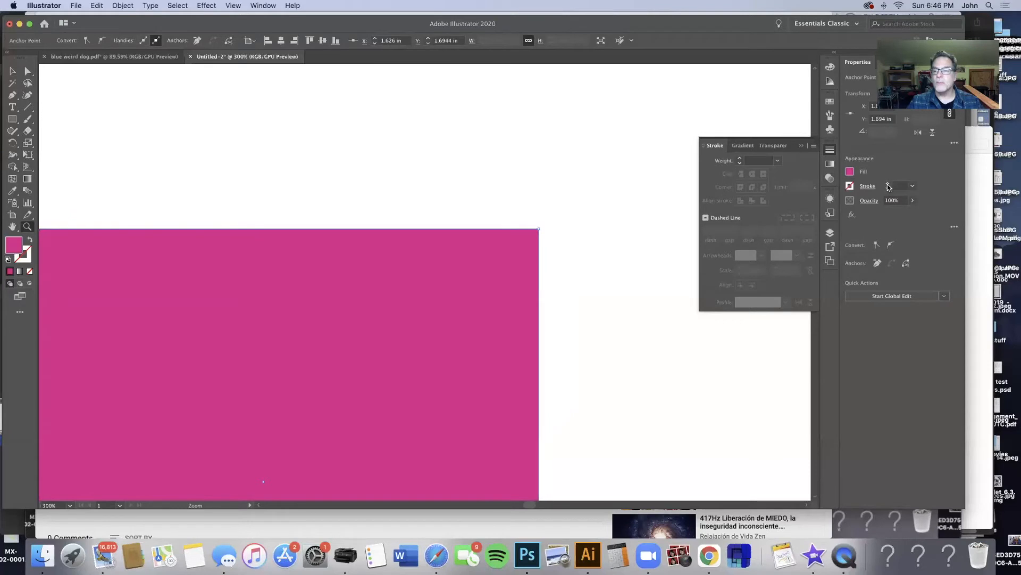
# Set the square's stroke weight to 12 pt
pyautogui.click(887, 183)
pyautogui.click(887, 184)
pyautogui.click(887, 184)
pyautogui.click(888, 184)
pyautogui.click(888, 183)
pyautogui.click(887, 184)
pyautogui.click(887, 183)
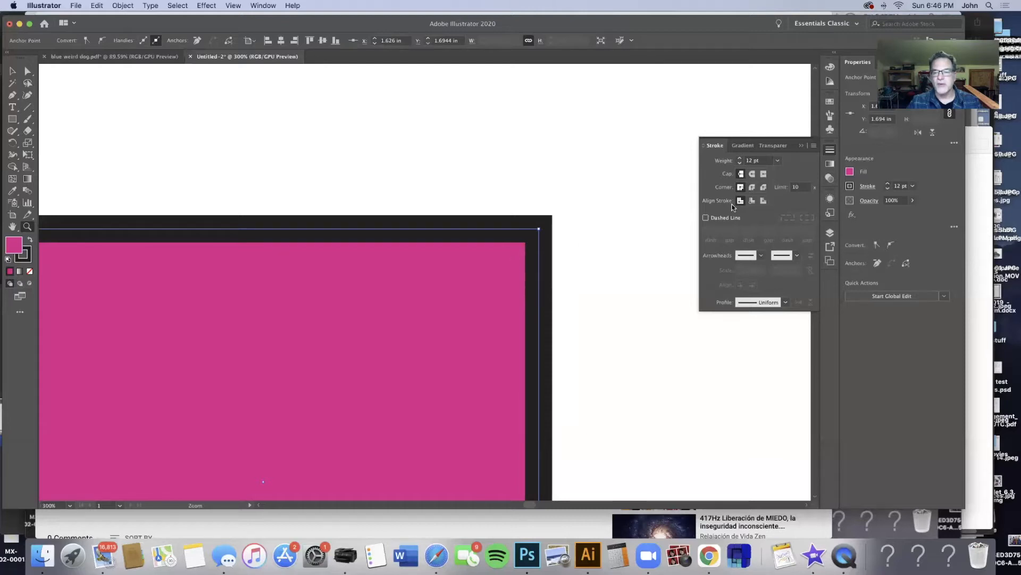
# Try aligning the square's stroke to the inside, outside and center of its path to compare the results
pyautogui.click(753, 201)
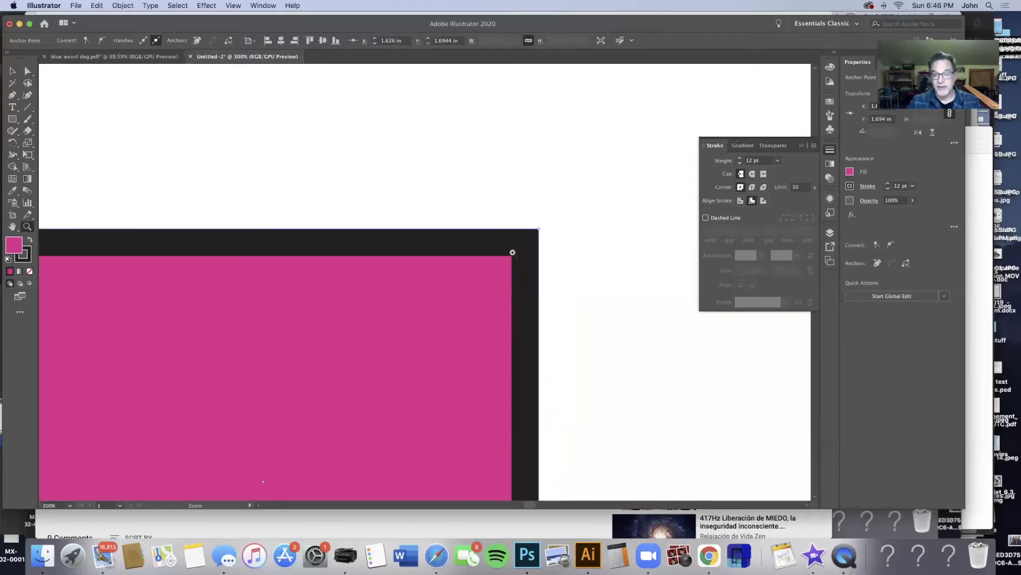
pyautogui.click(764, 201)
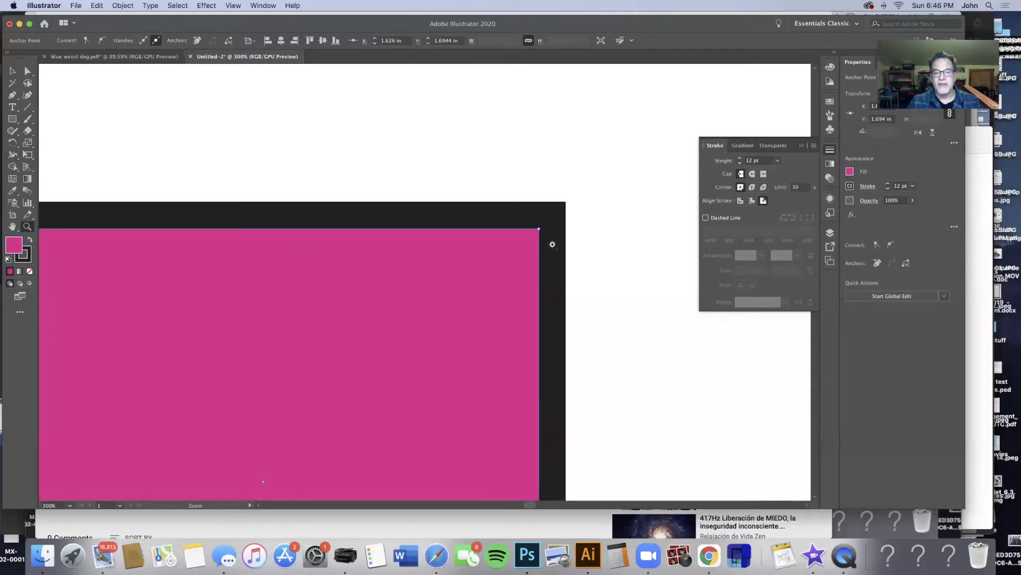
pyautogui.press('super+minus')
pyautogui.press('super+minus')
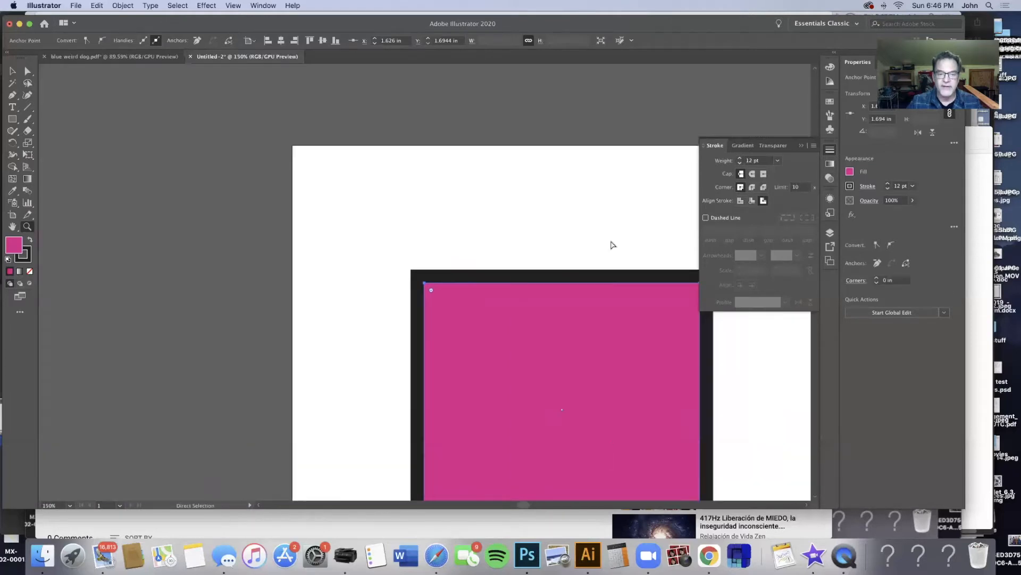
pyautogui.scroll(-5, 543, 326)
pyautogui.hscroll(5, 543, 326)
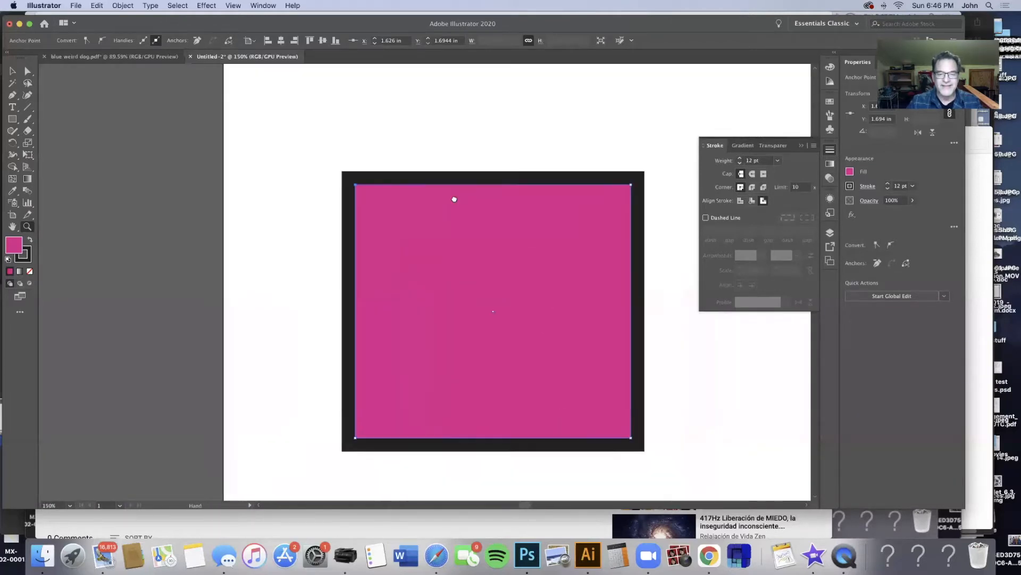
pyautogui.click(740, 202)
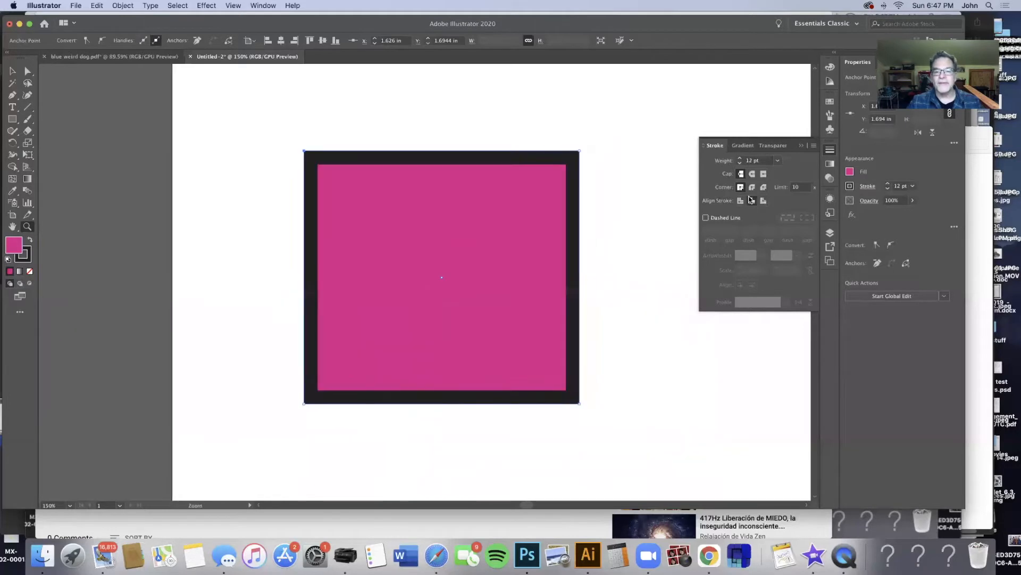
pyautogui.click(752, 201)
pyautogui.click(751, 201)
pyautogui.click(763, 201)
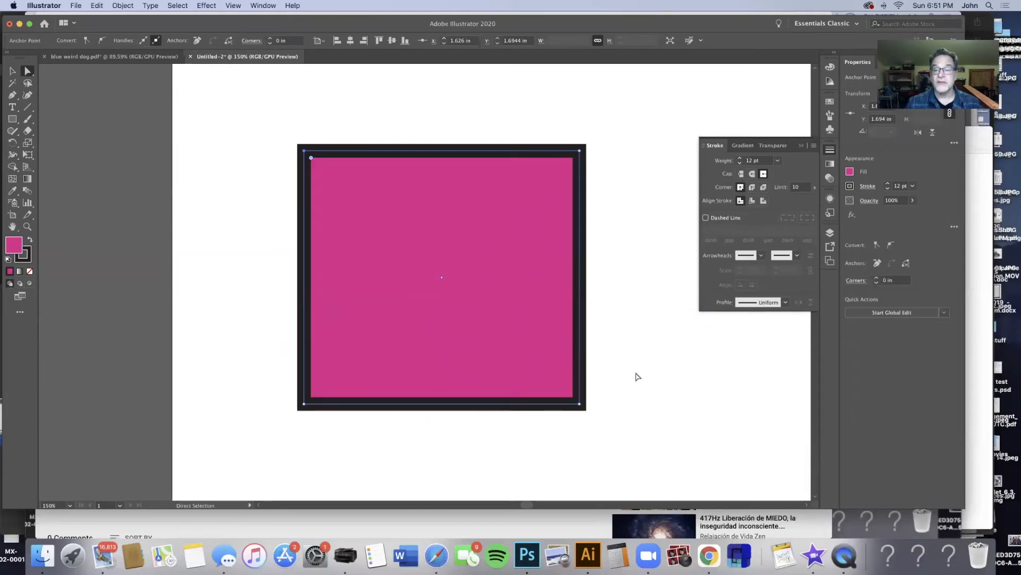
# Turn the square's stroke into a dashed line with round caps and a 12 pt gap
pyautogui.click(706, 218)
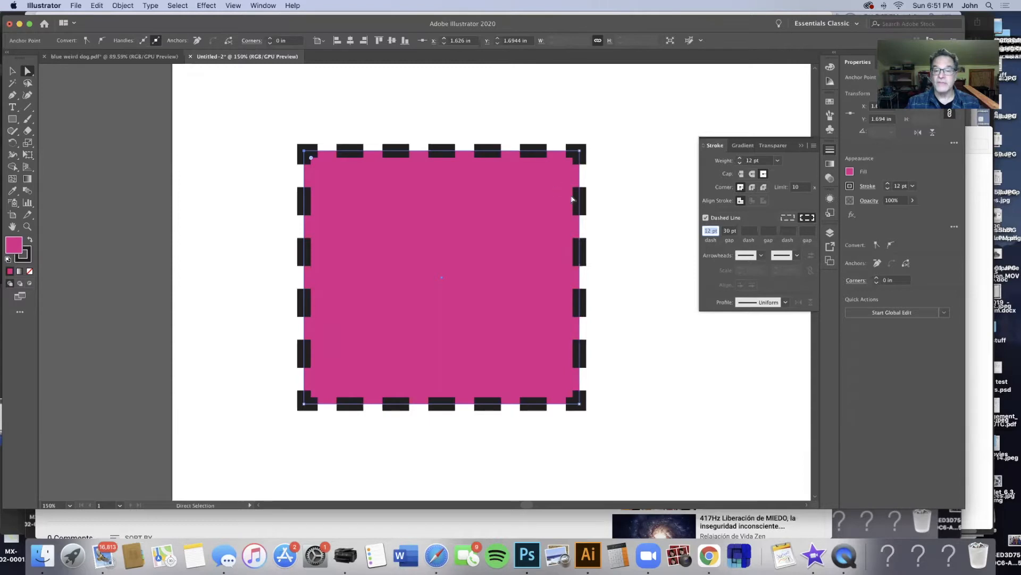
pyautogui.click(752, 174)
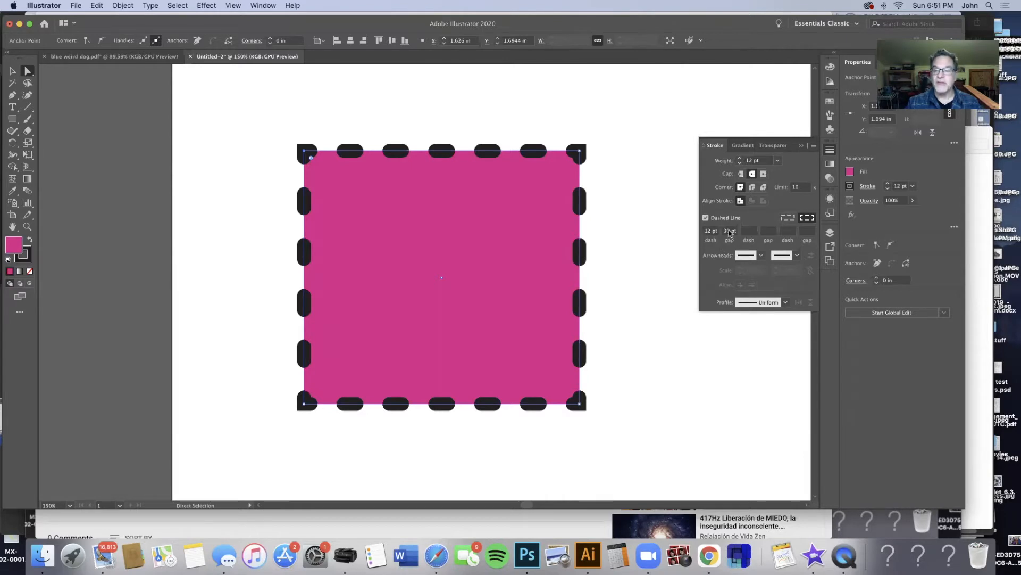
pyautogui.moveTo(729, 233); pyautogui.dragTo(720, 230)
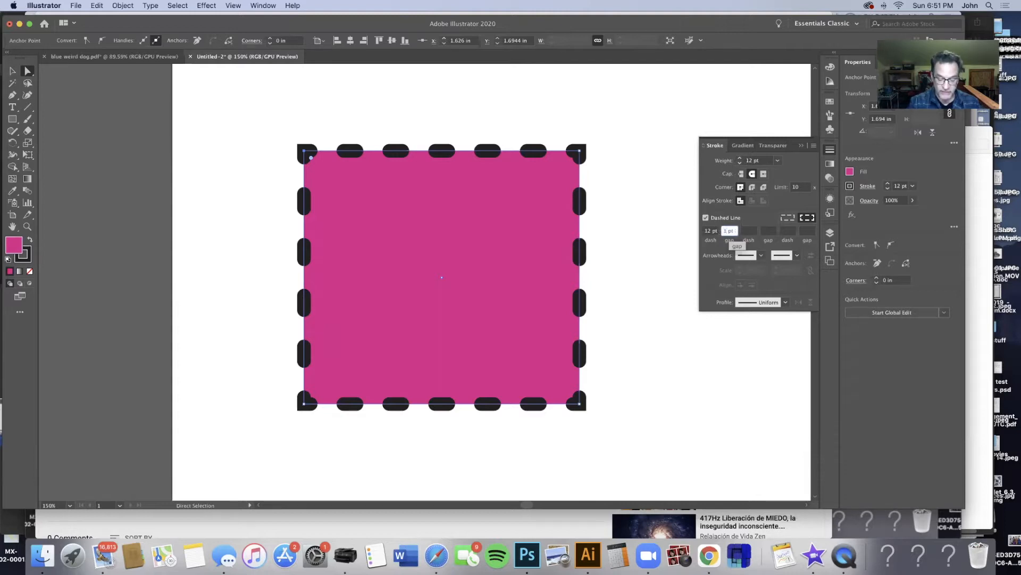
pyautogui.write('2')
pyautogui.press('Return')
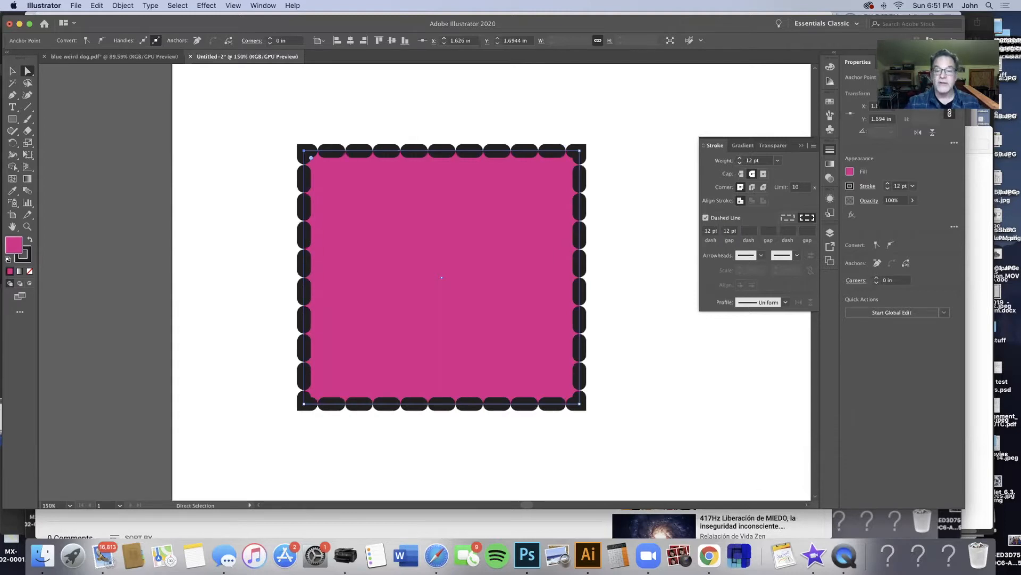
# Compare butt and projecting caps on the dashed stroke, finishing with the butt cap
pyautogui.click(741, 174)
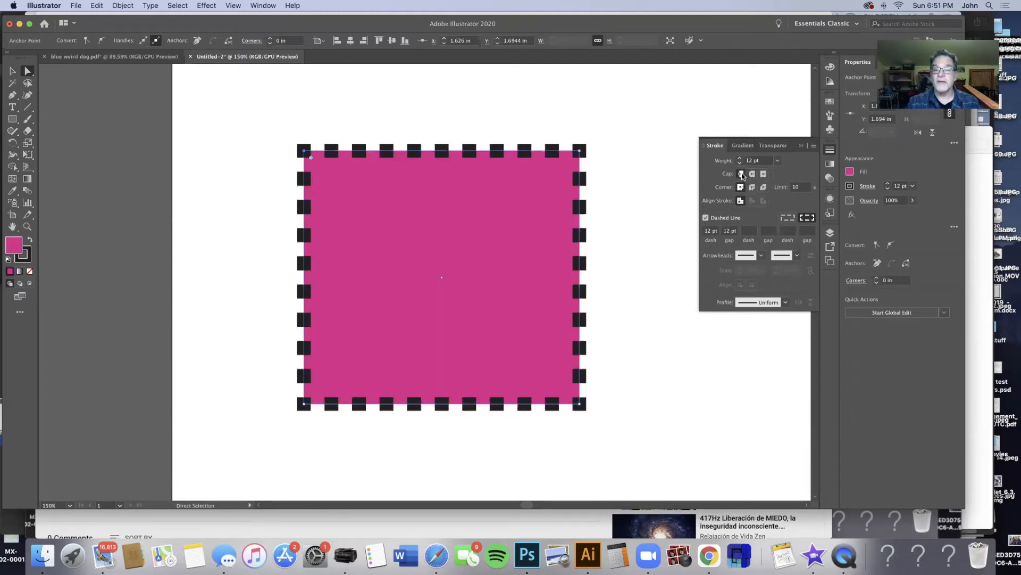
pyautogui.click(763, 174)
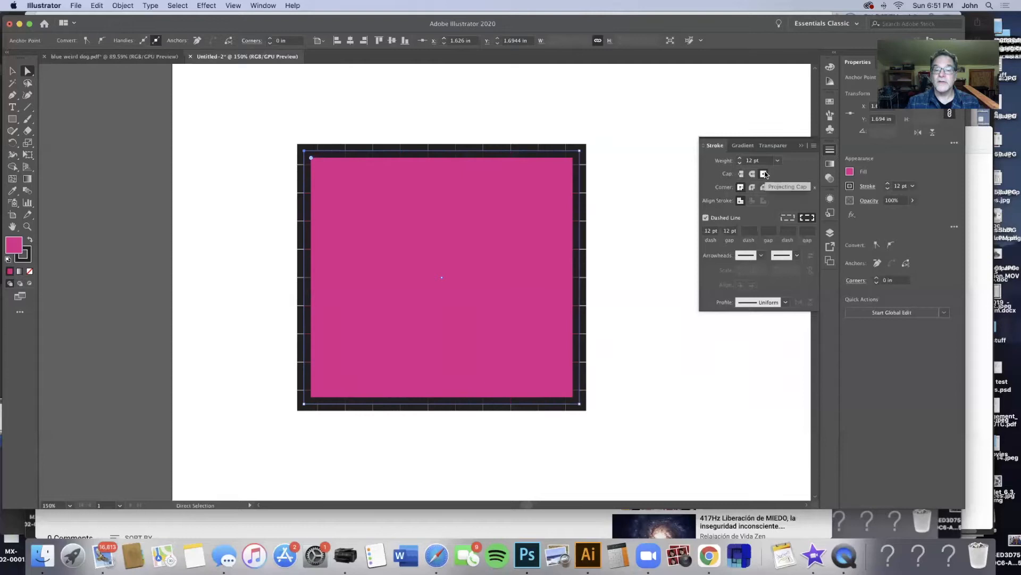
pyautogui.click(742, 174)
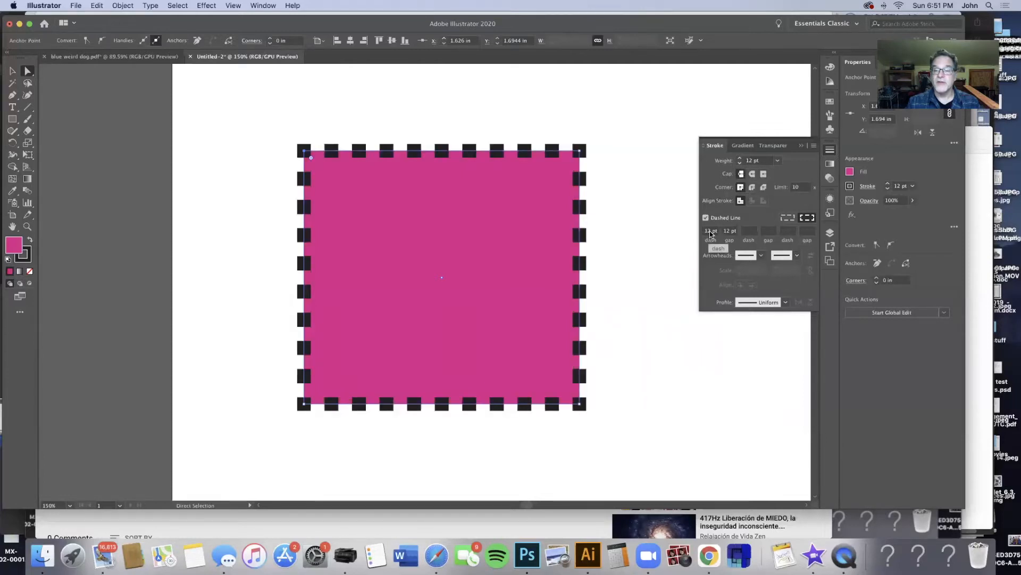
# Set the dashed stroke's dash length to 19 pt and try a very wide gap of 125 pt
pyautogui.click(710, 231)
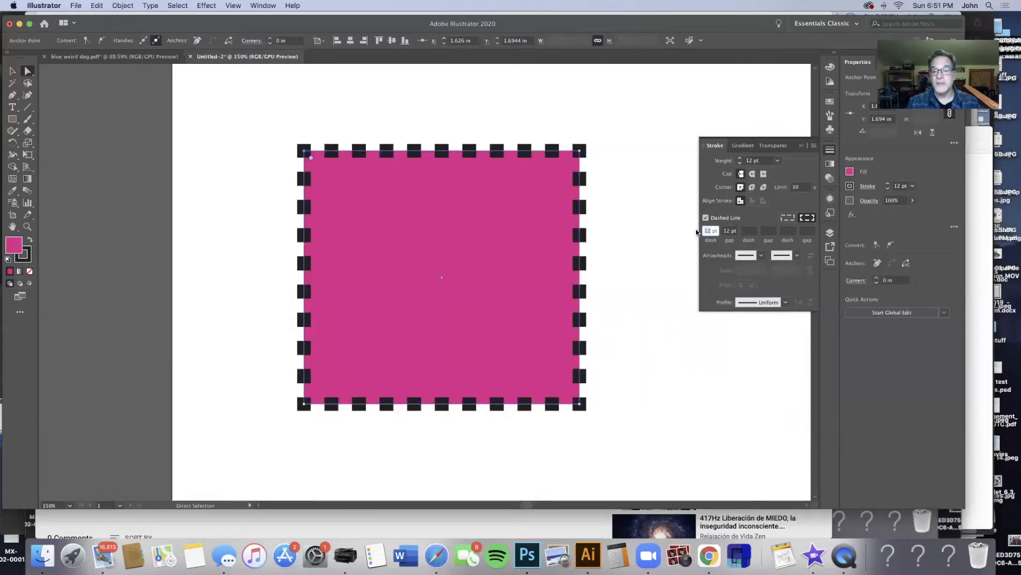
pyautogui.write('1')
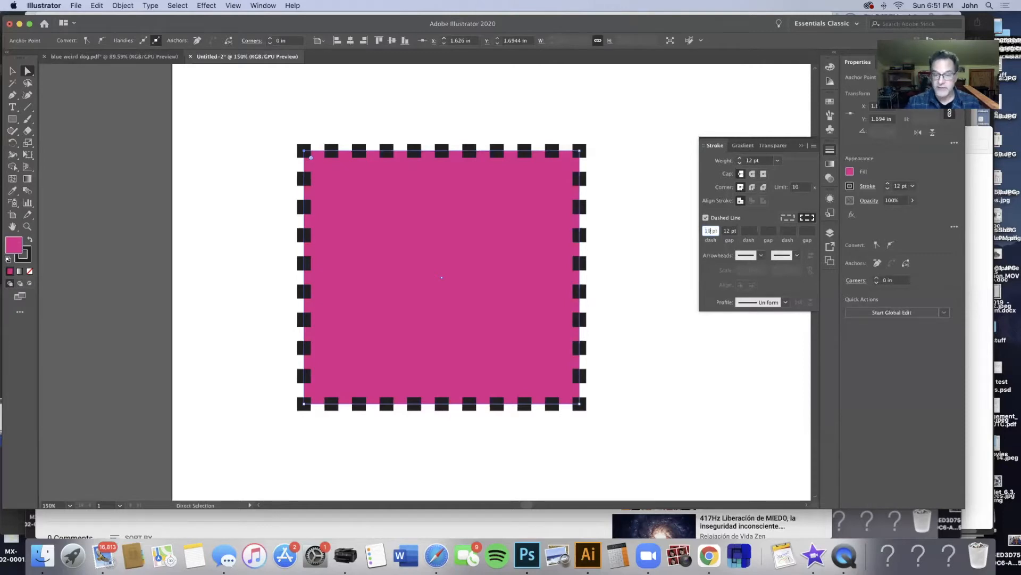
pyautogui.press('Return')
pyautogui.click(729, 231)
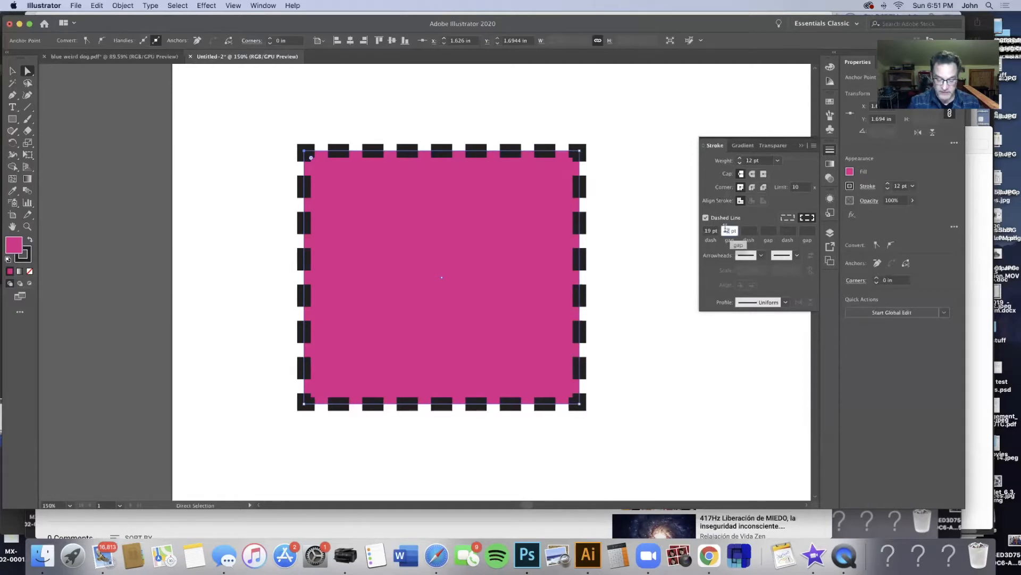
pyautogui.write('5')
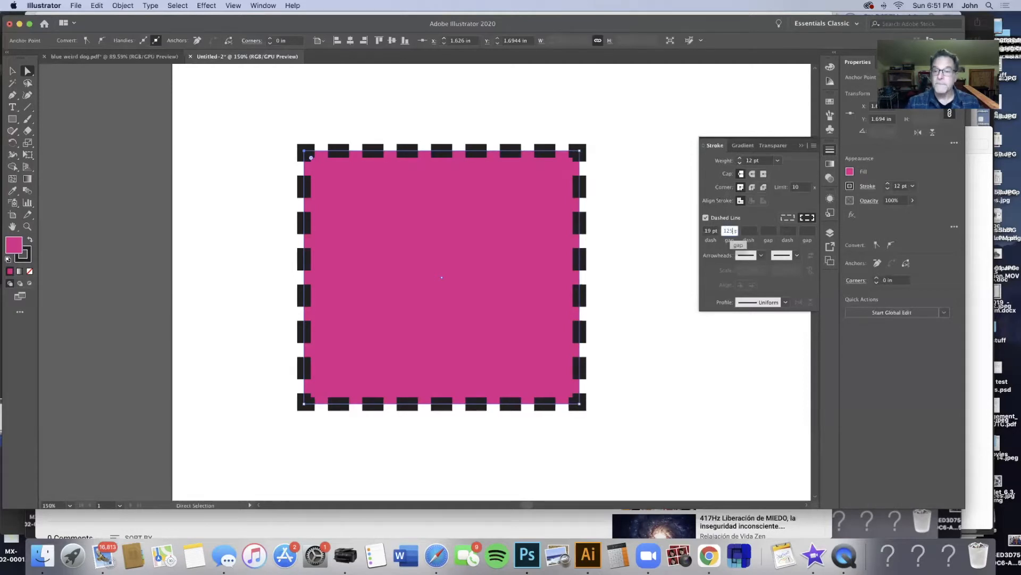
pyautogui.press('Return')
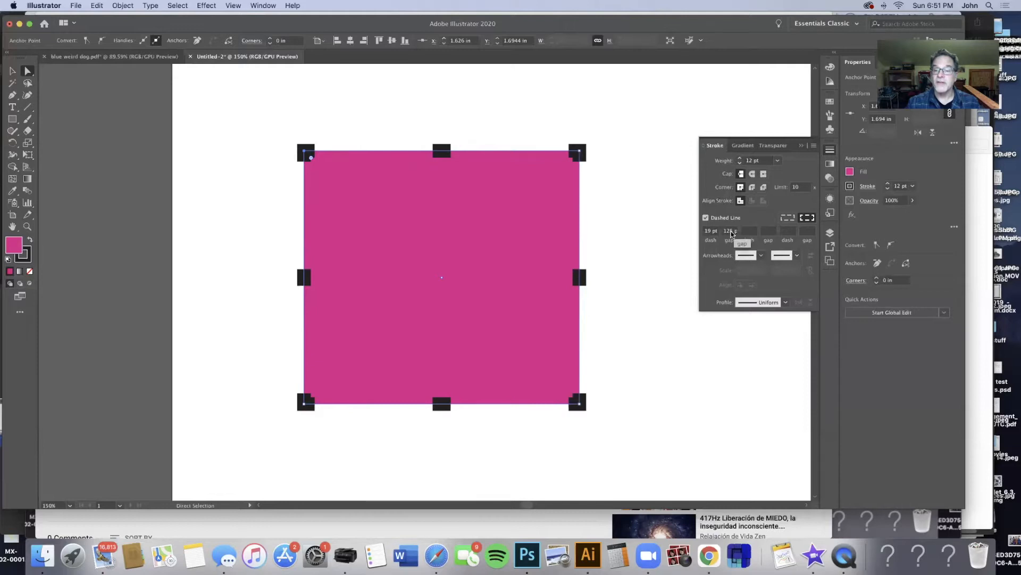
# Set the gap between the dashes of the square's stroke to 25 pt
pyautogui.click(732, 232)
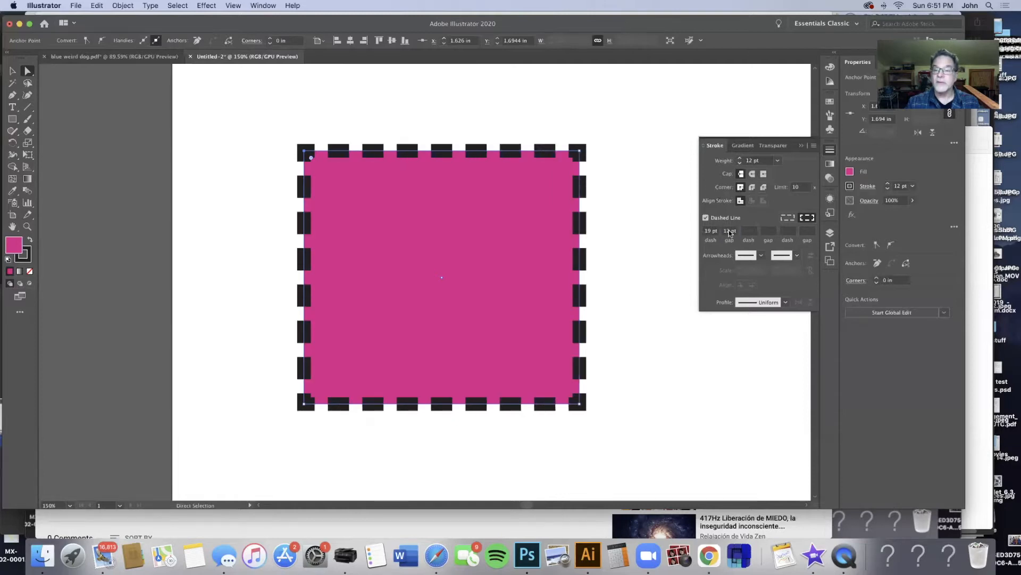
pyautogui.press('BackSpace')
pyautogui.press('BackSpace')
pyautogui.write('25')
pyautogui.press('Return')
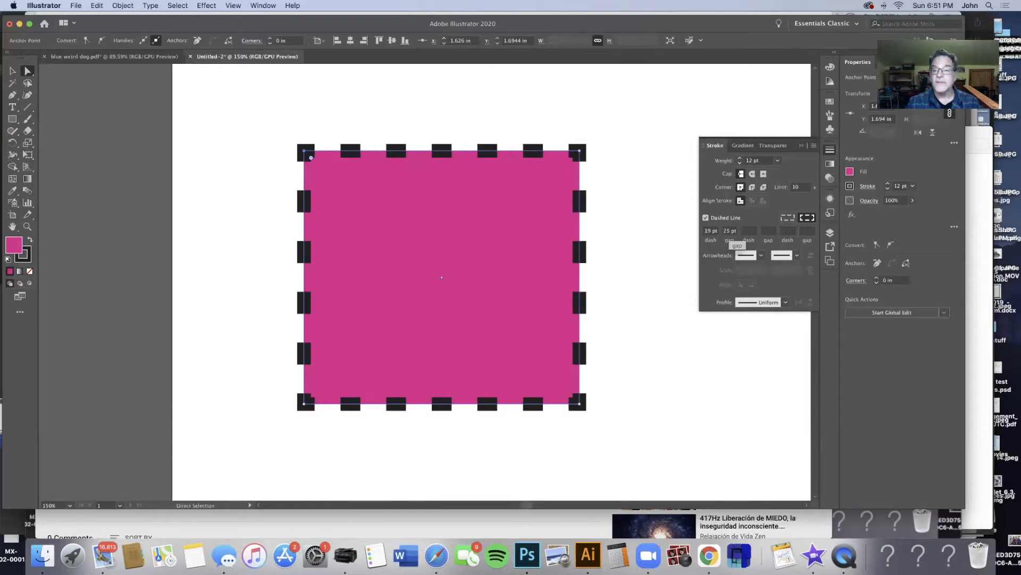
# Give the square's dashed stroke round caps, then turn the dashed line off
pyautogui.click(752, 173)
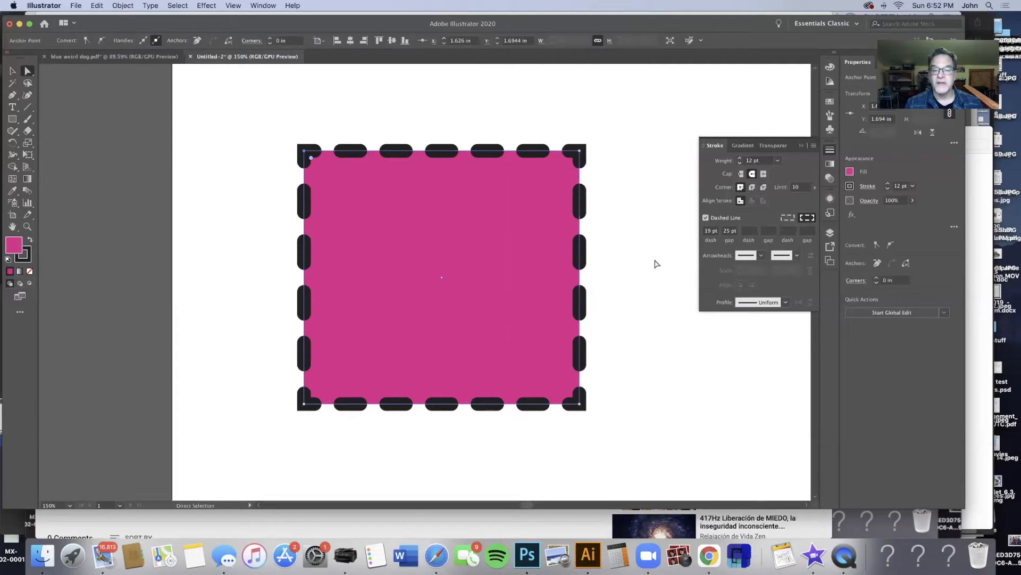
pyautogui.click(705, 218)
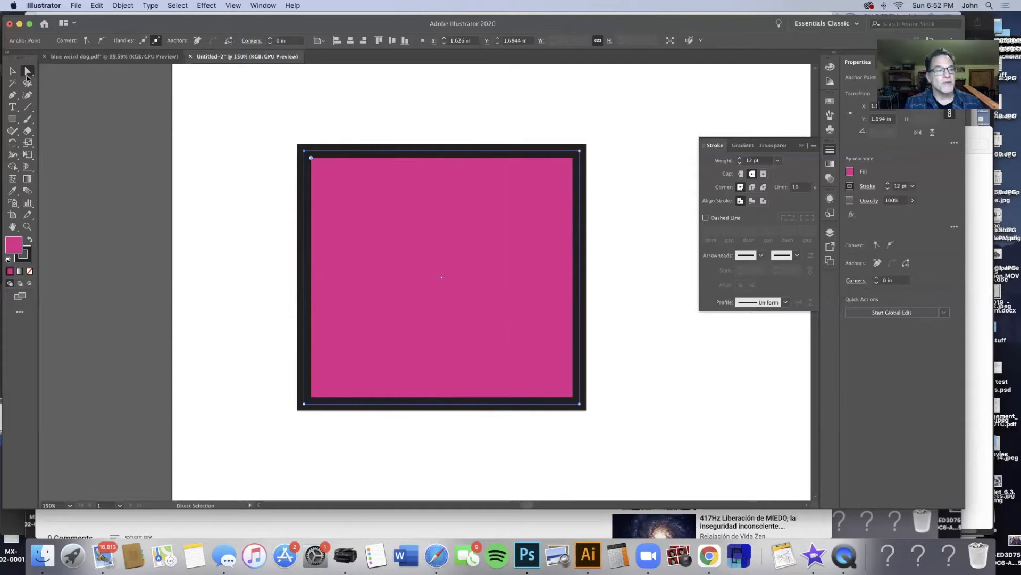
# Delete the square's upper-left anchor point and add Arrow 1 and Arrow 2 arrowheads to the ends of the open path
pyautogui.click(304, 152)
pyautogui.press('Delete')
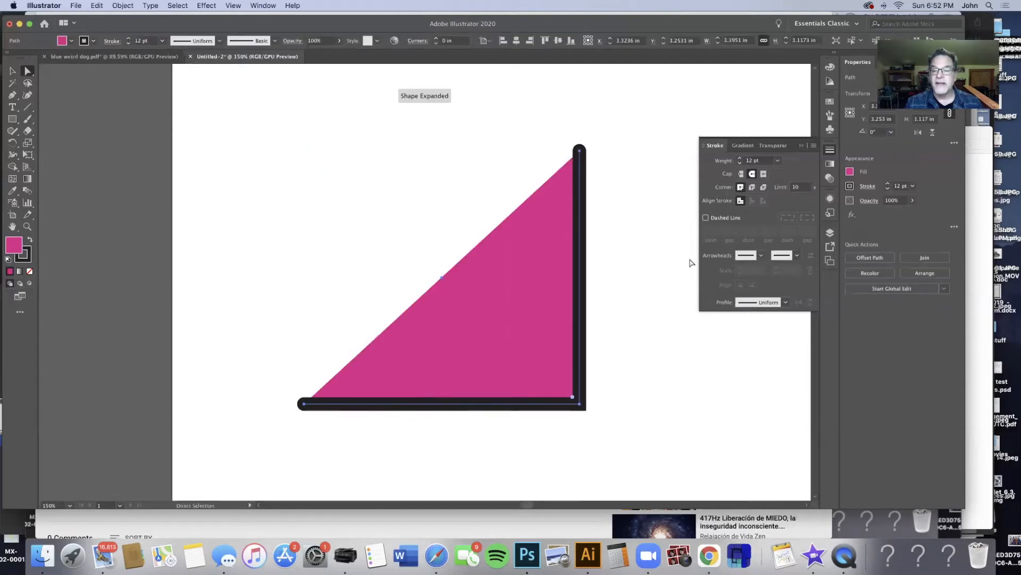
pyautogui.click(760, 255)
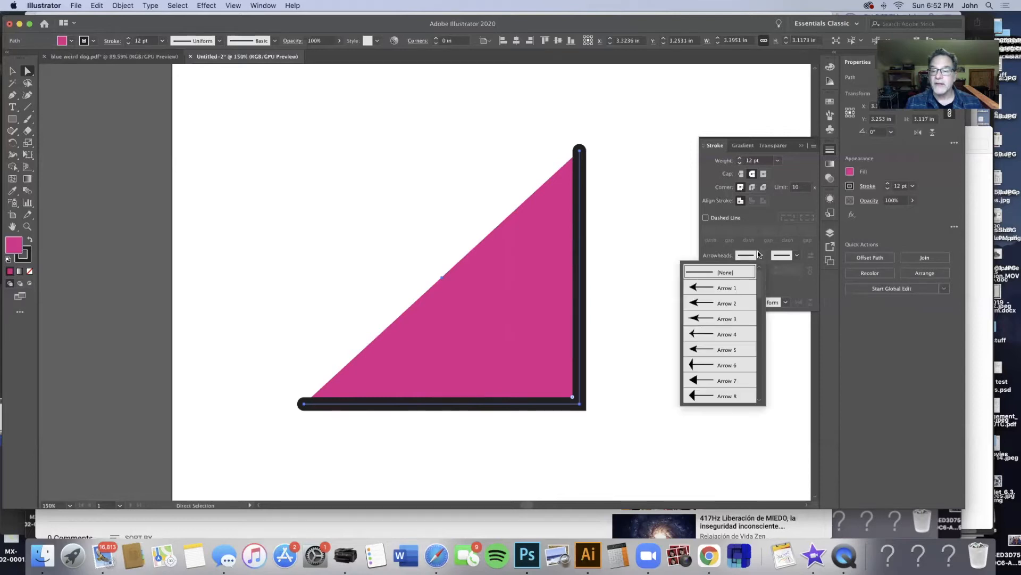
pyautogui.click(720, 286)
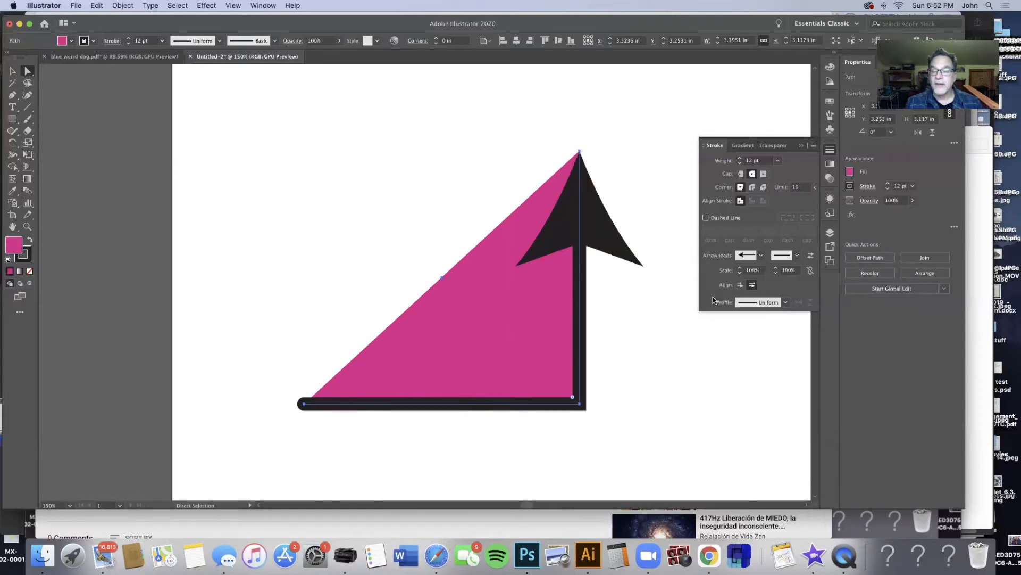
pyautogui.click(797, 256)
pyautogui.click(765, 300)
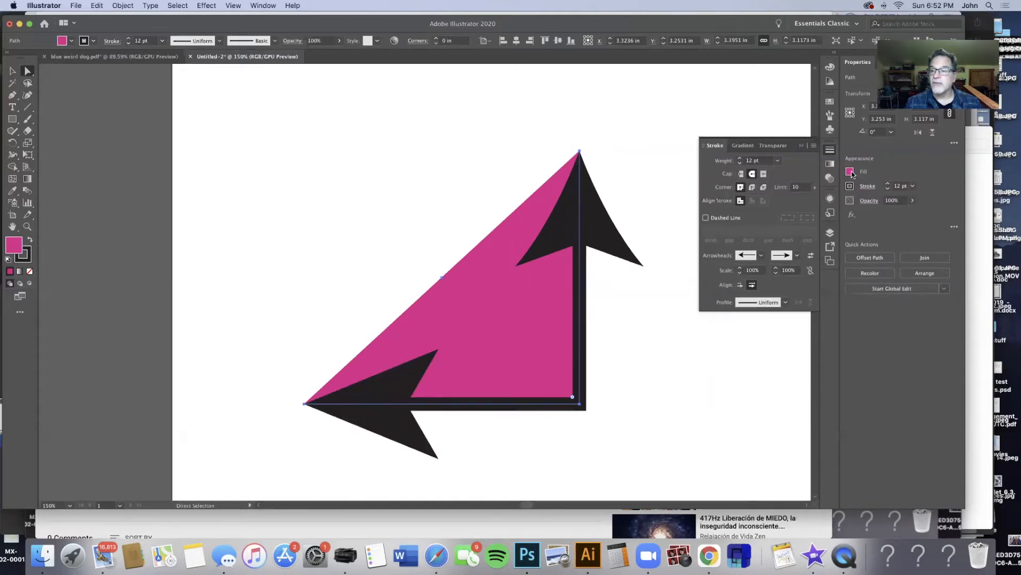
# Remove the open path's pink fill and change both arrowheads to Arrow 7
pyautogui.click(30, 272)
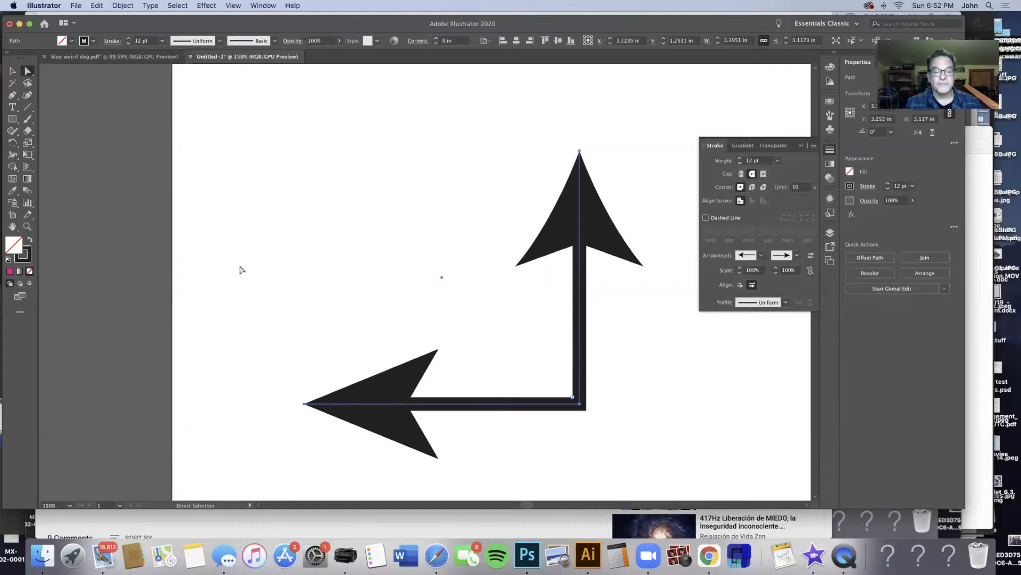
pyautogui.click(761, 255)
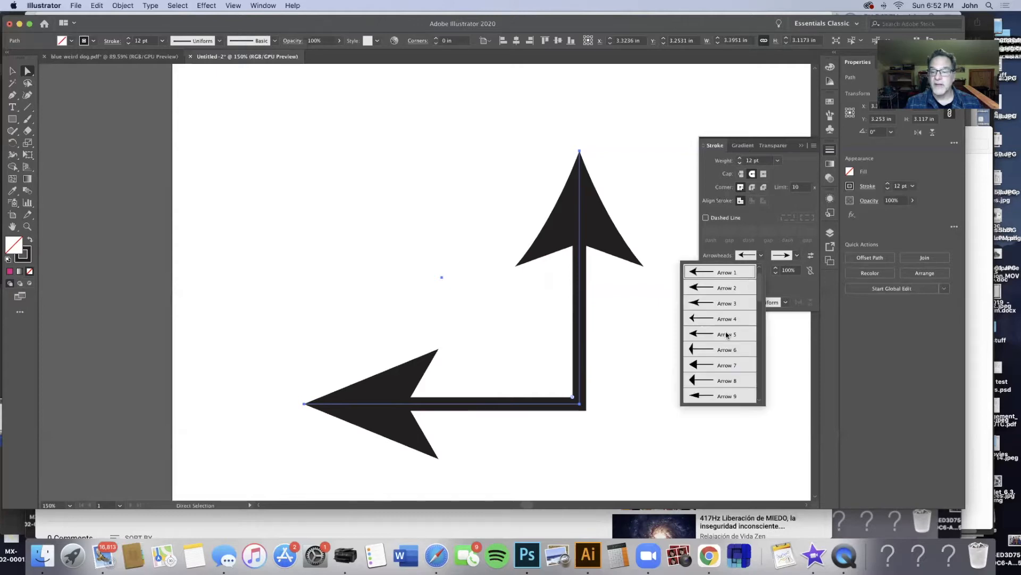
pyautogui.click(716, 365)
pyautogui.click(797, 256)
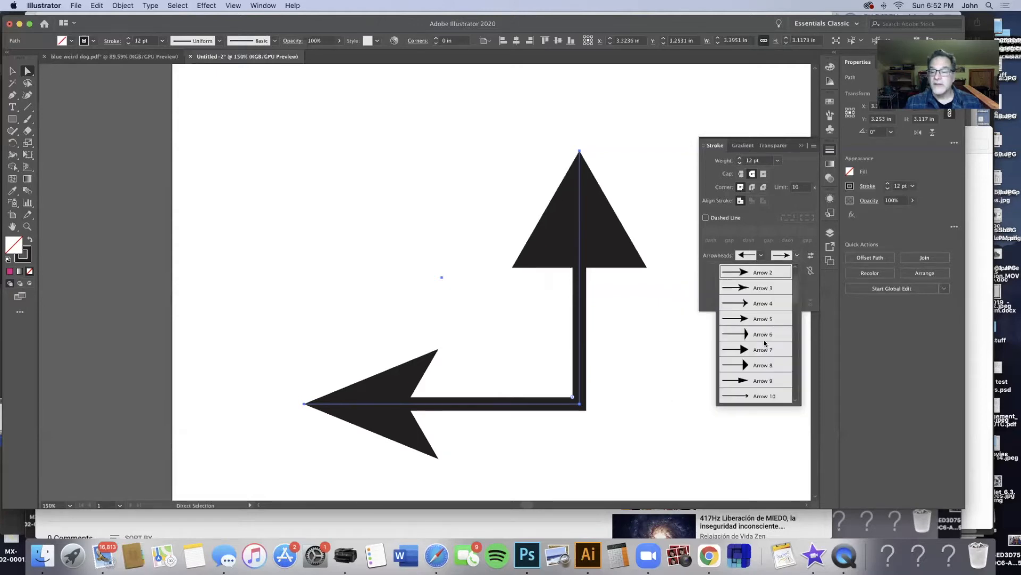
pyautogui.click(761, 354)
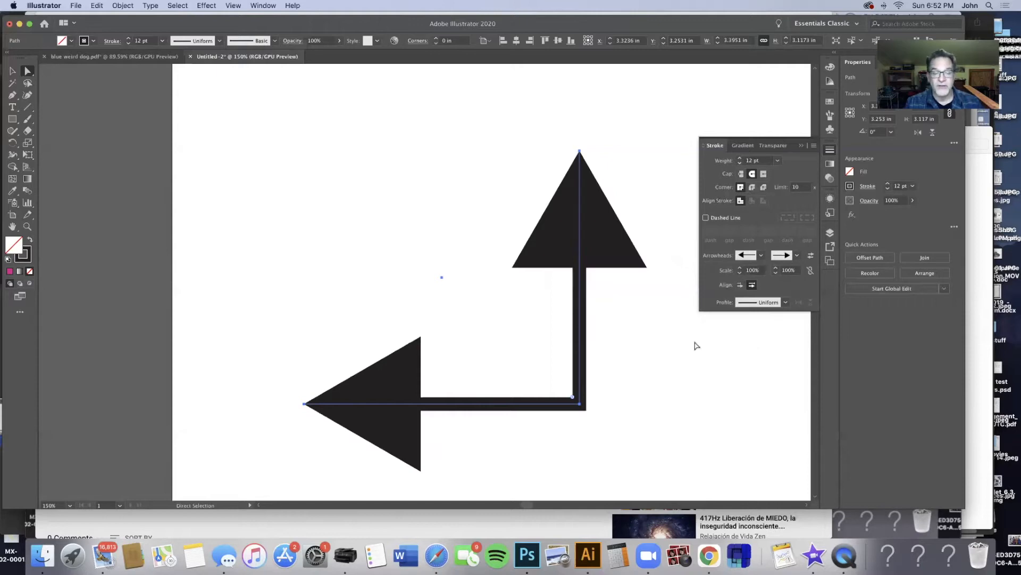
# Undo the arrowhead, fill and anchor point changes back to the closed pink square
pyautogui.press('super+z')
pyautogui.press('super+z')
pyautogui.press('super+z')
pyautogui.press('super+z')
pyautogui.press('super+z')
pyautogui.press('super+z')
pyautogui.press('super+z')
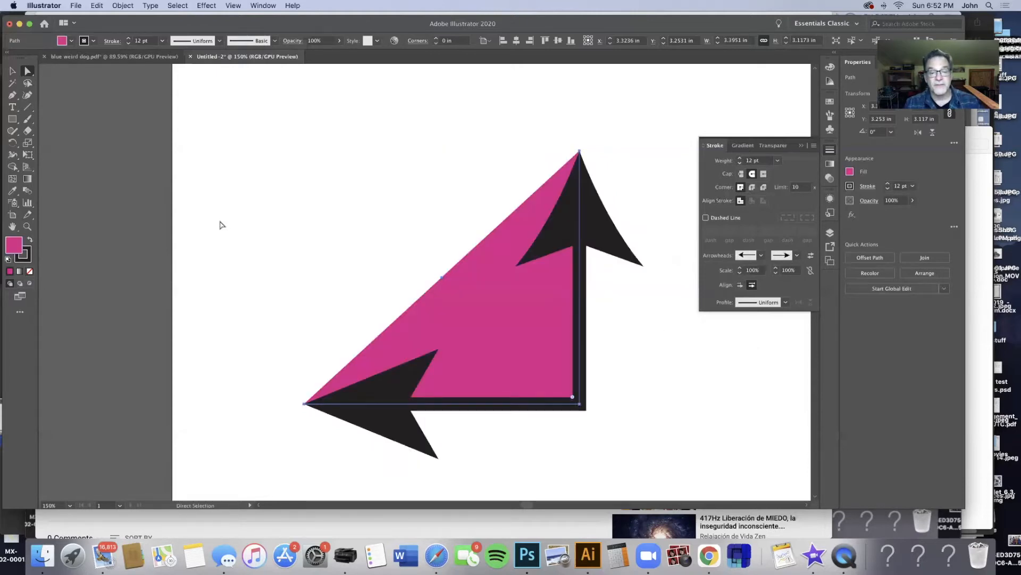
pyautogui.press('a')
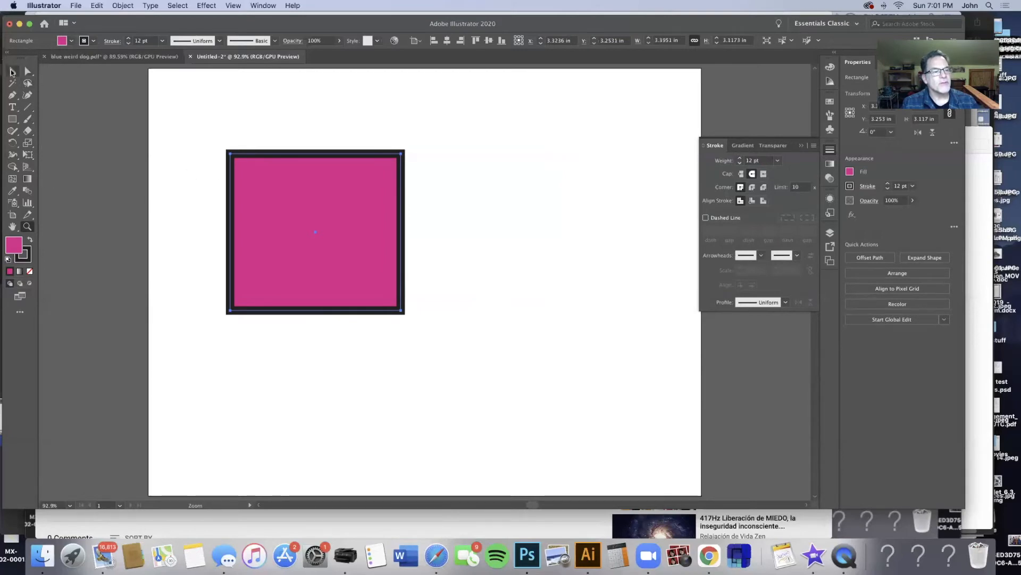
# Fill the square with a linear white-to-black gradient and angle it diagonally from the upper left toward the lower right
pyautogui.click(12, 71)
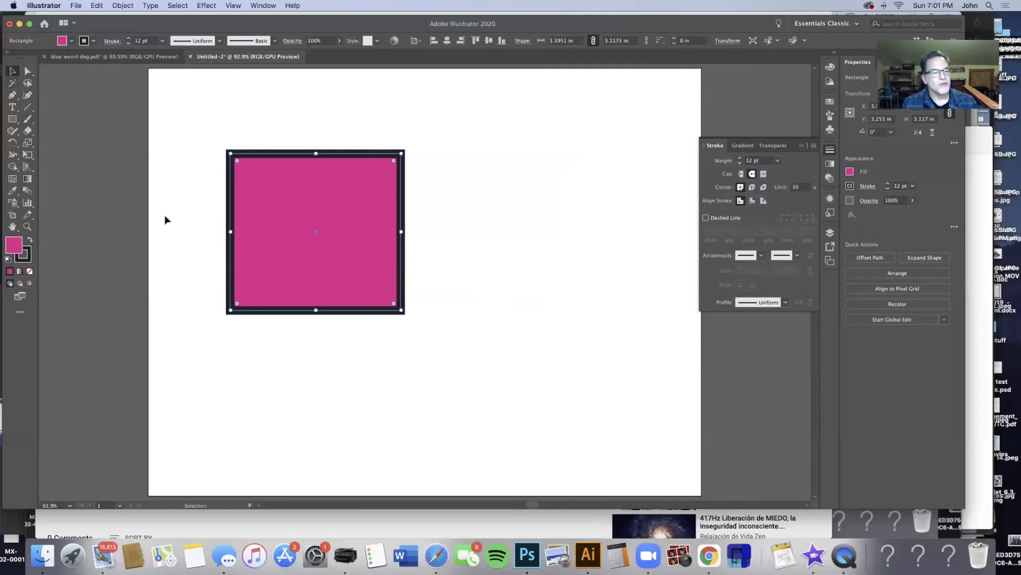
pyautogui.click(27, 180)
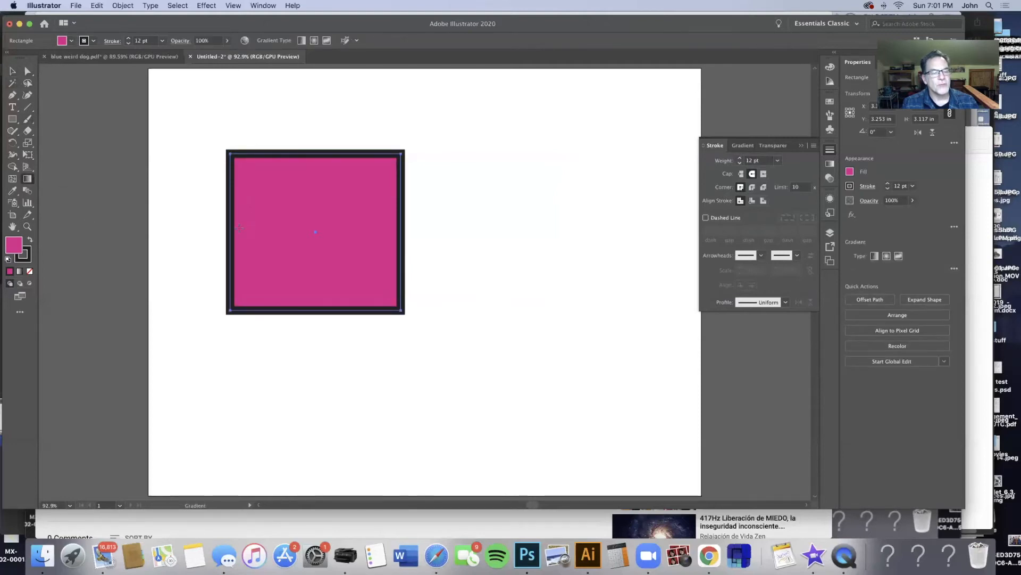
pyautogui.click(278, 222)
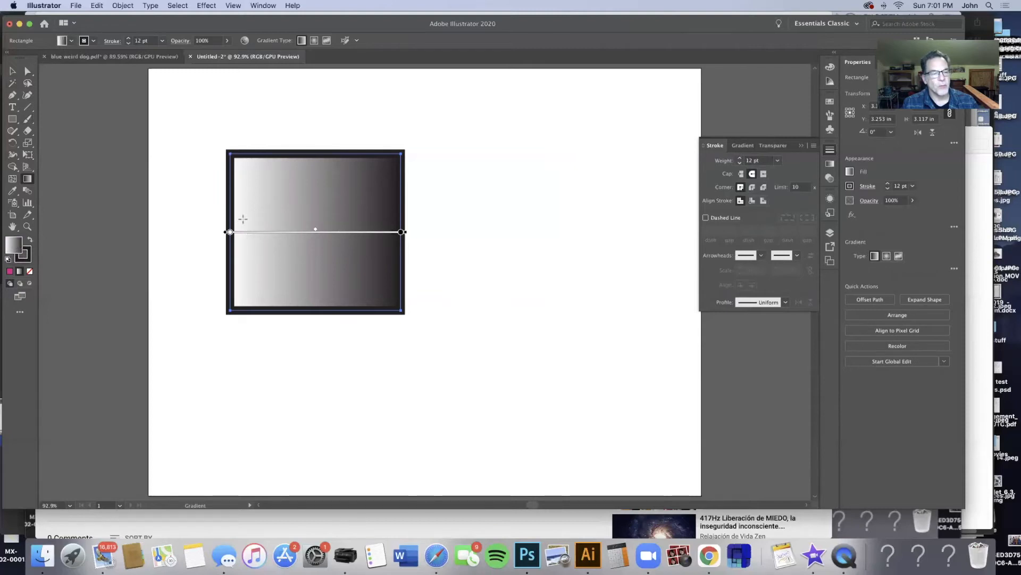
pyautogui.moveTo(315, 231)
pyautogui.mouseDown()
pyautogui.moveTo(265, 228)
pyautogui.moveTo(421, 232)
pyautogui.moveTo(438, 298)
pyautogui.moveTo(423, 269)
pyautogui.mouseUp()
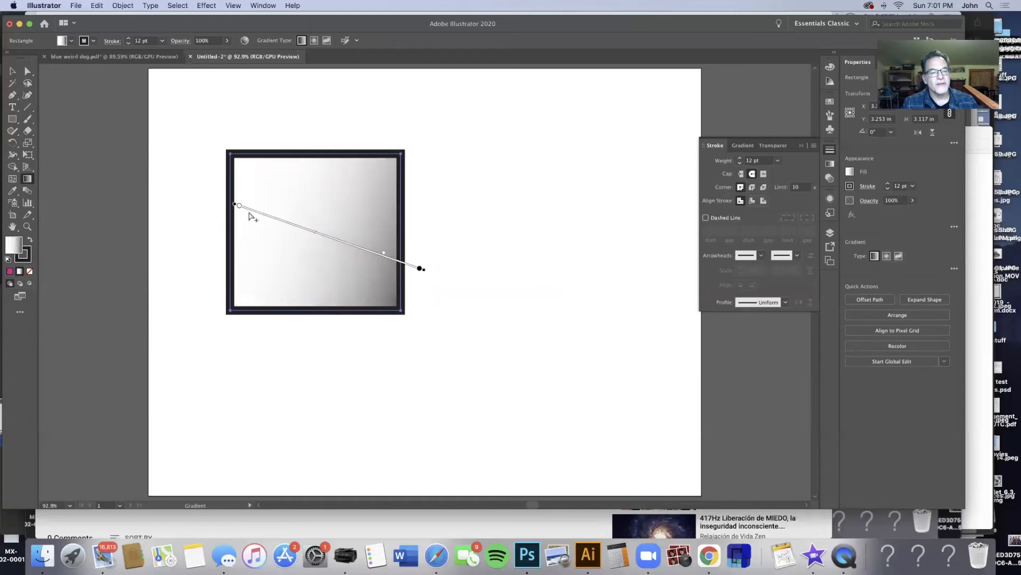
pyautogui.moveTo(238, 206); pyautogui.dragTo(209, 195)
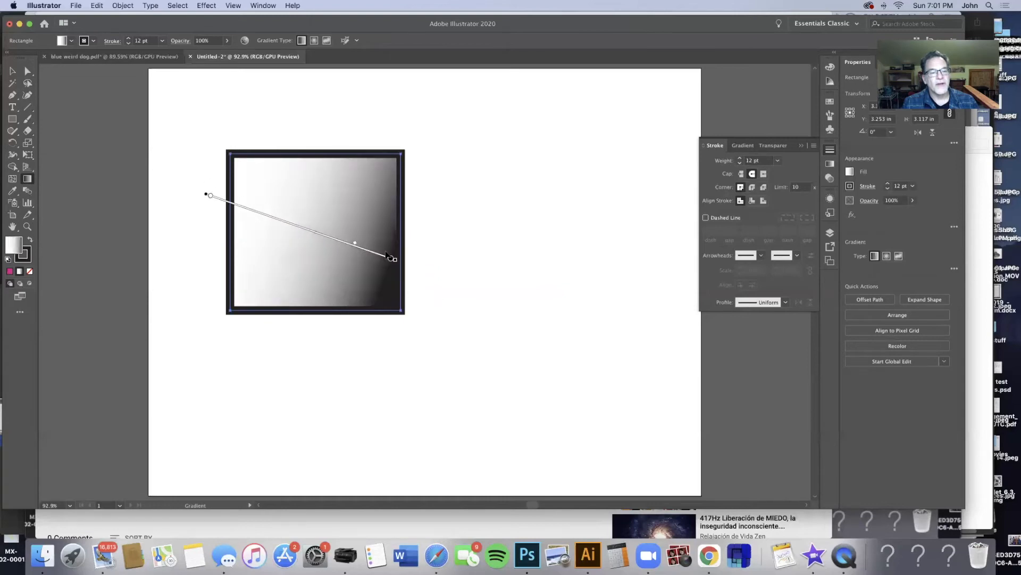
# Extend the gradient line past the square's right edge and reposition its midpoint and white stop for a more even blend
pyautogui.click(392, 259)
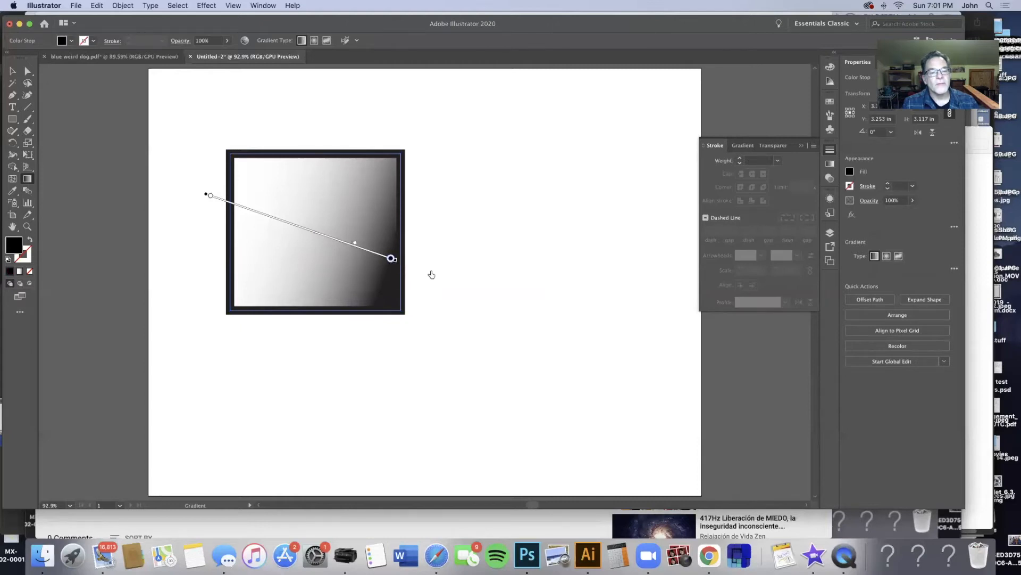
pyautogui.moveTo(392, 259)
pyautogui.mouseDown()
pyautogui.moveTo(367, 250)
pyautogui.moveTo(428, 270)
pyautogui.mouseUp()
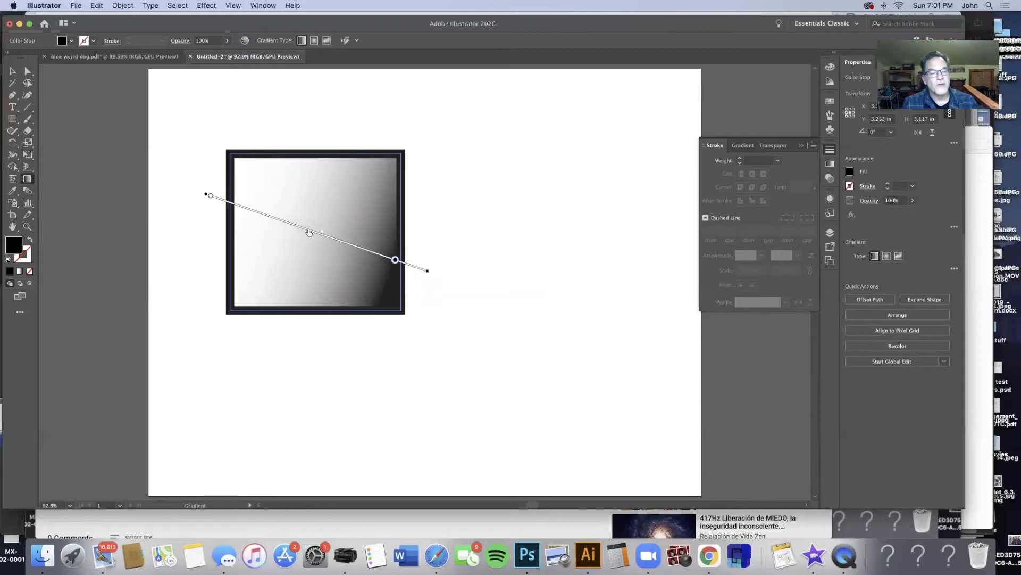
pyautogui.moveTo(310, 232); pyautogui.dragTo(308, 230)
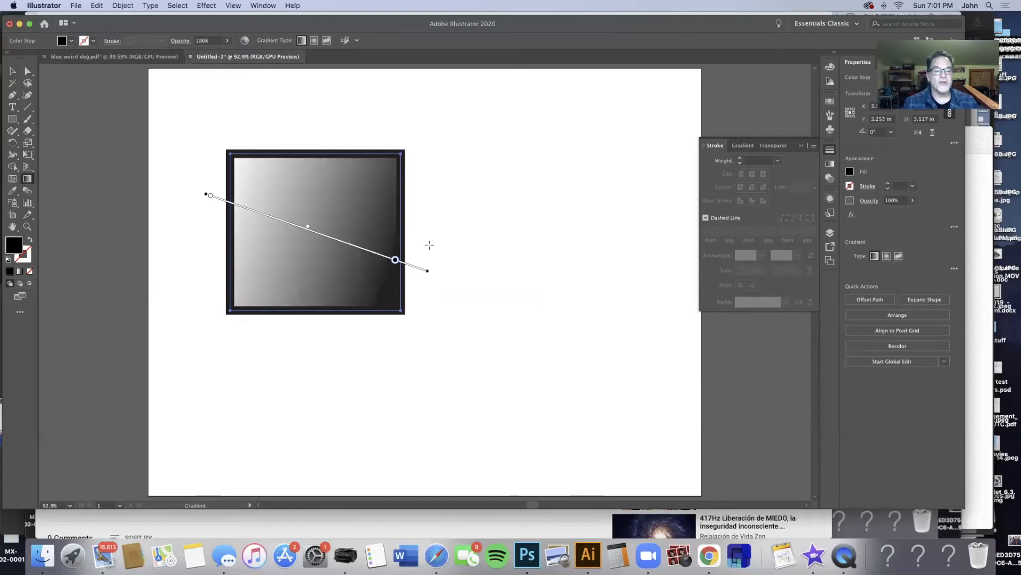
pyautogui.moveTo(211, 195); pyautogui.dragTo(222, 201)
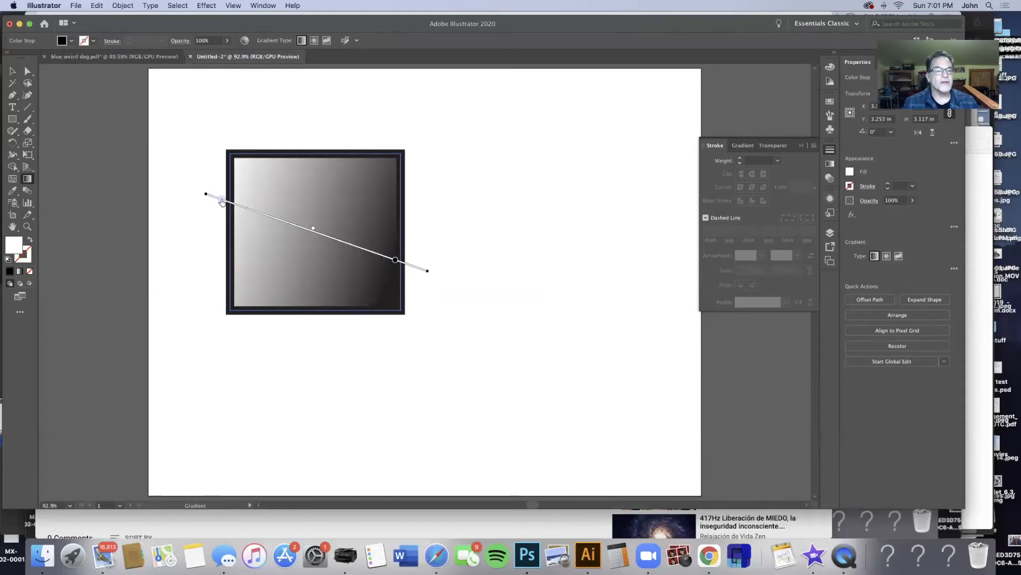
# Recolor the gradient's white stop to pink and its black stop to purple using the color swatches
pyautogui.doubleClick(222, 201)
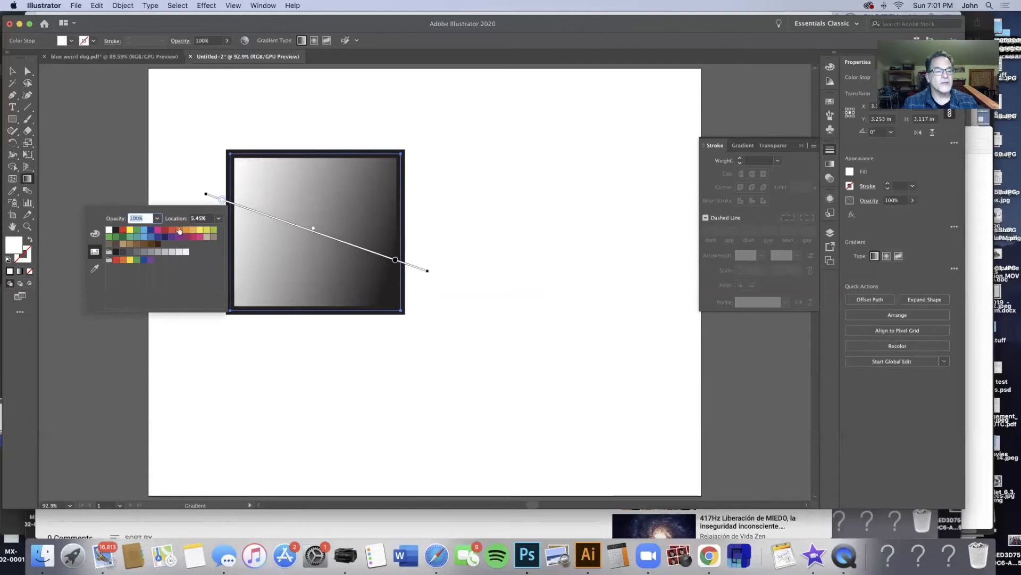
pyautogui.click(158, 230)
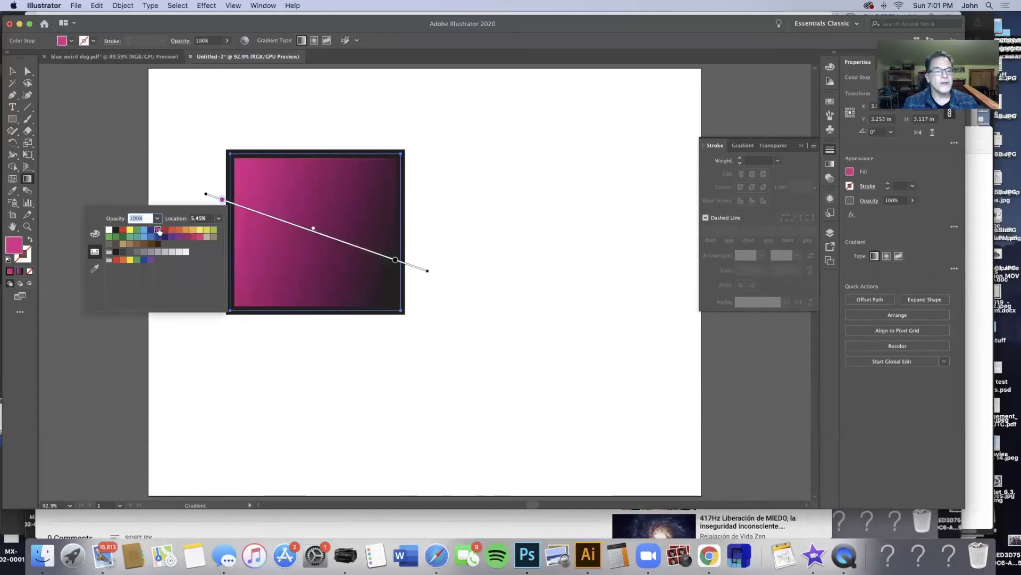
pyautogui.click(395, 261)
pyautogui.doubleClick(395, 260)
pyautogui.click(395, 260)
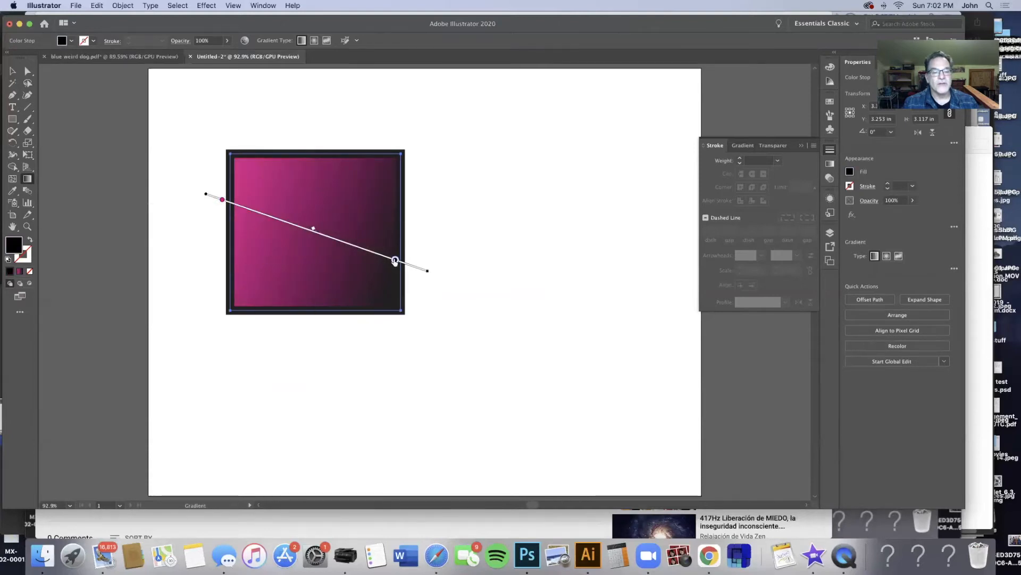
pyautogui.doubleClick(395, 261)
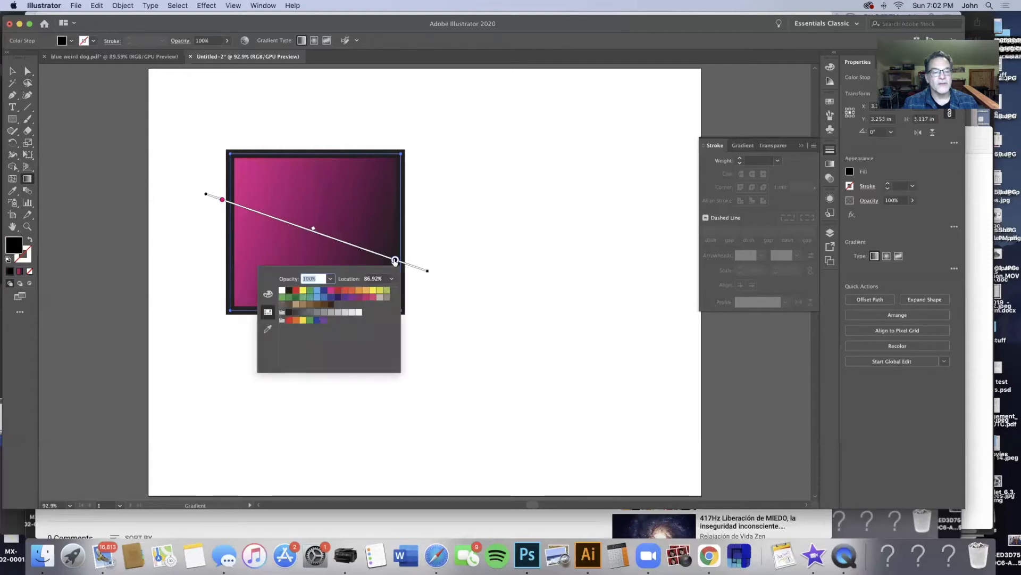
pyautogui.click(324, 322)
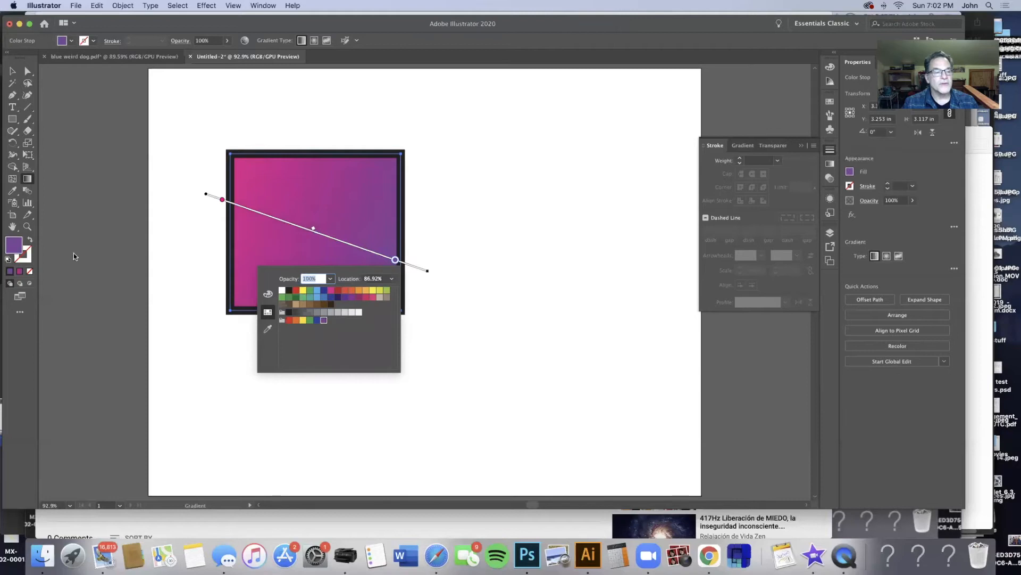
# Recolor the gradient's purple stop to a darker purple, about 4F0F6D, and shift the gradient midpoint toward that stop
pyautogui.click(16, 246)
pyautogui.doubleClick(16, 245)
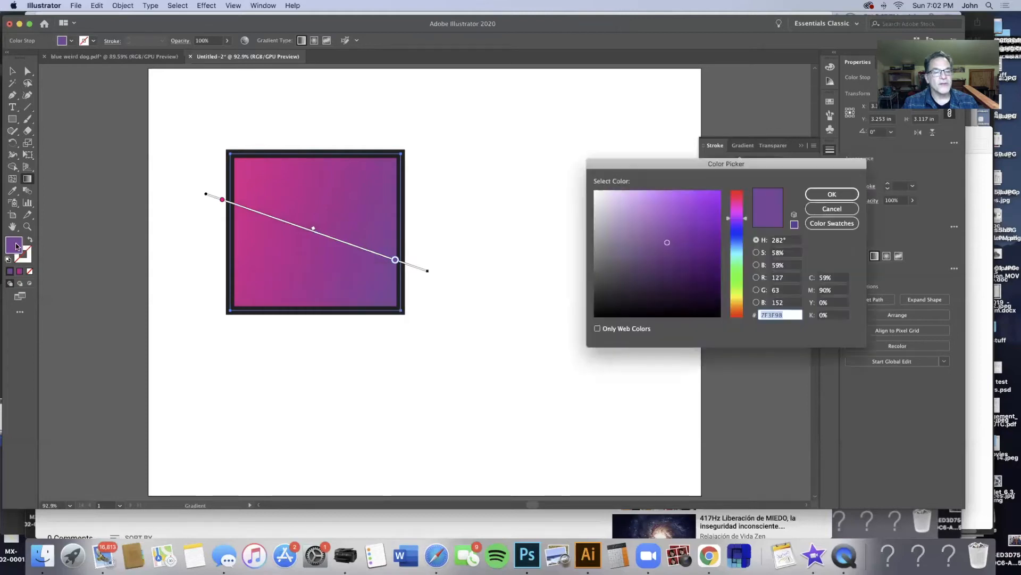
pyautogui.click(704, 259)
pyautogui.moveTo(704, 259); pyautogui.dragTo(704, 263)
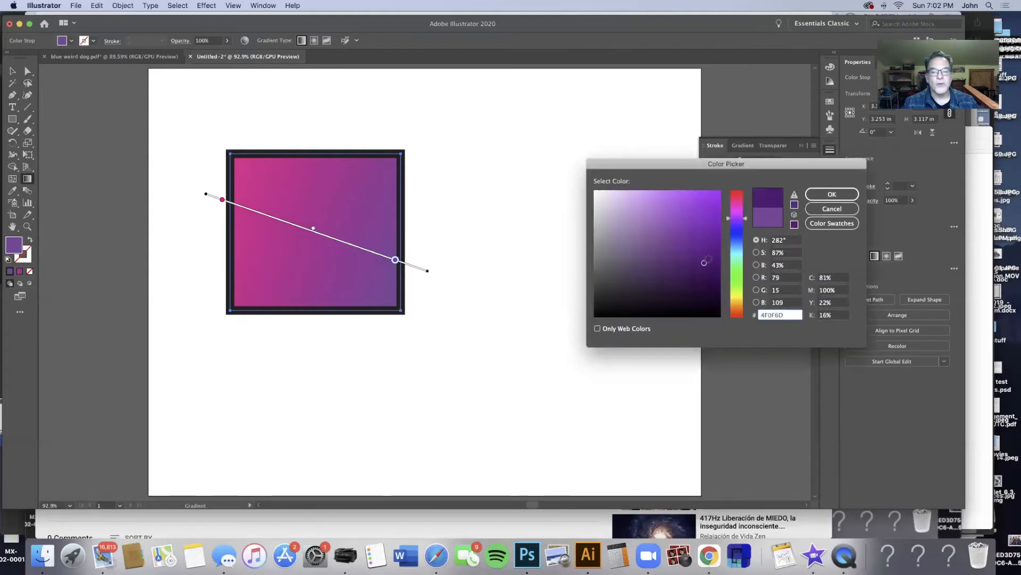
pyautogui.click(809, 196)
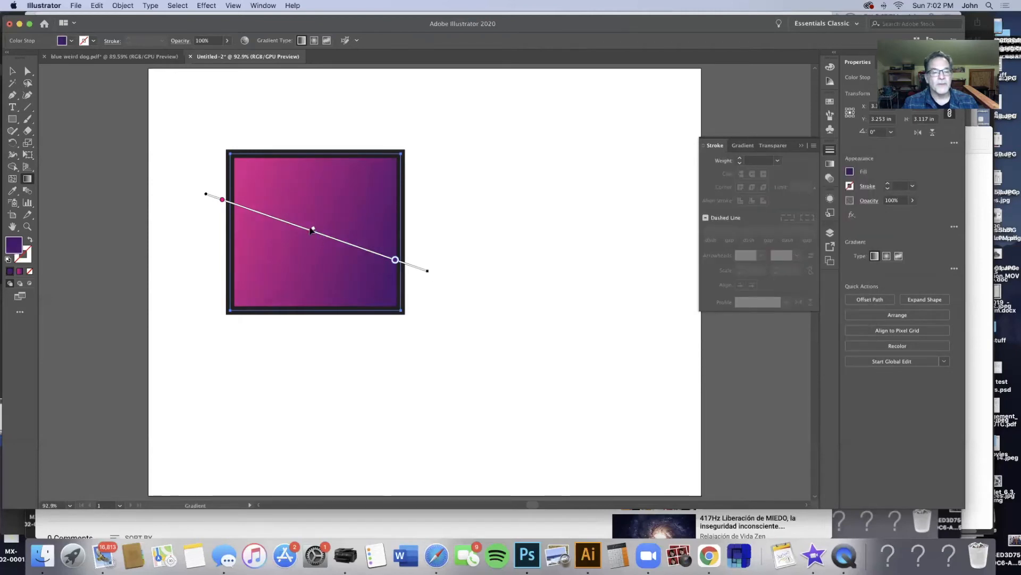
pyautogui.moveTo(313, 228)
pyautogui.mouseDown()
pyautogui.moveTo(325, 232)
pyautogui.moveTo(263, 212)
pyautogui.moveTo(366, 247)
pyautogui.moveTo(286, 226)
pyautogui.mouseUp()
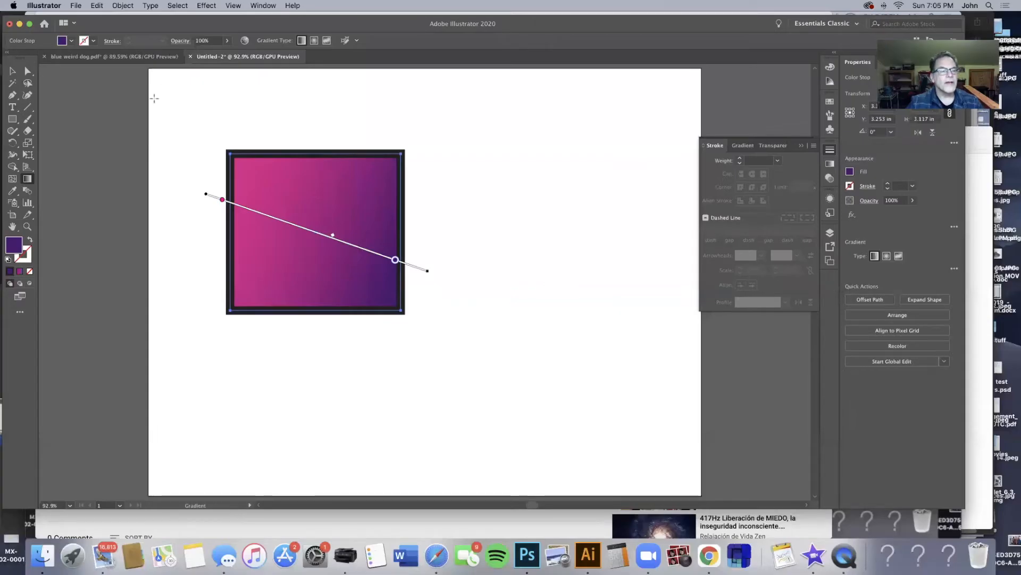
# Cut the square with the Scissors tool at its upper-left and lower-right corners, and move the upper-right half away
pyautogui.click(13, 71)
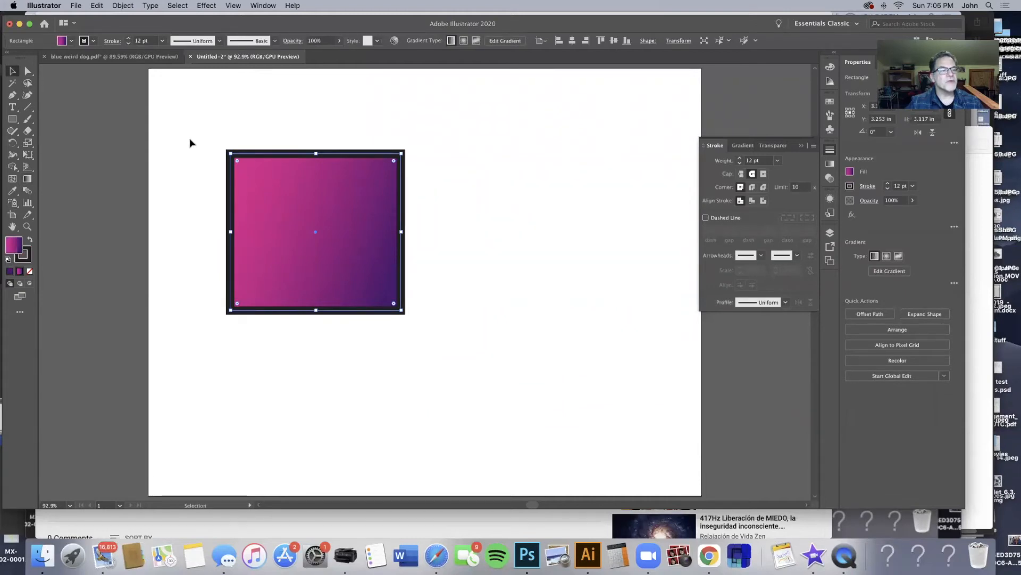
pyautogui.click(32, 133)
pyautogui.click(70, 143)
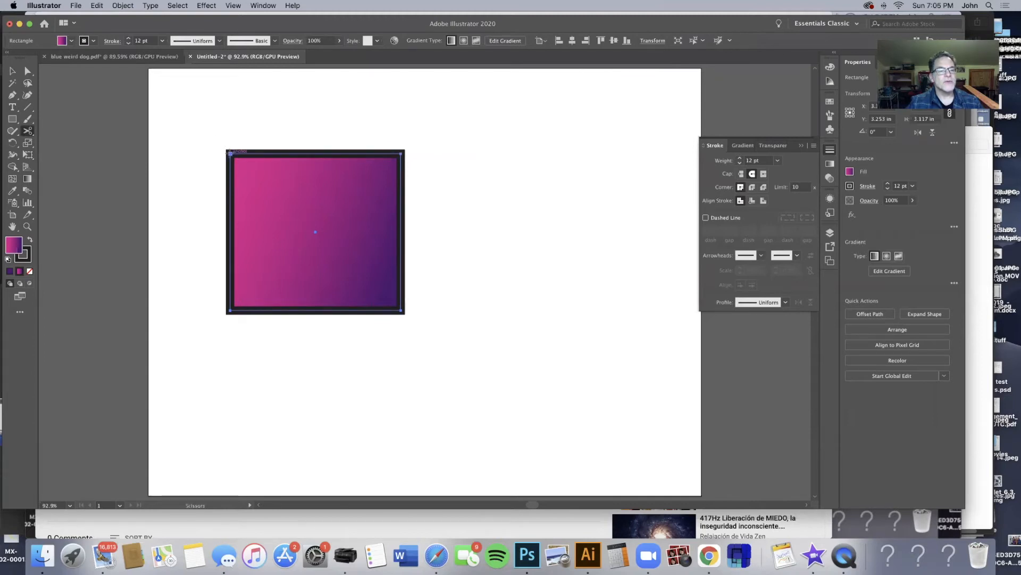
pyautogui.click(230, 153)
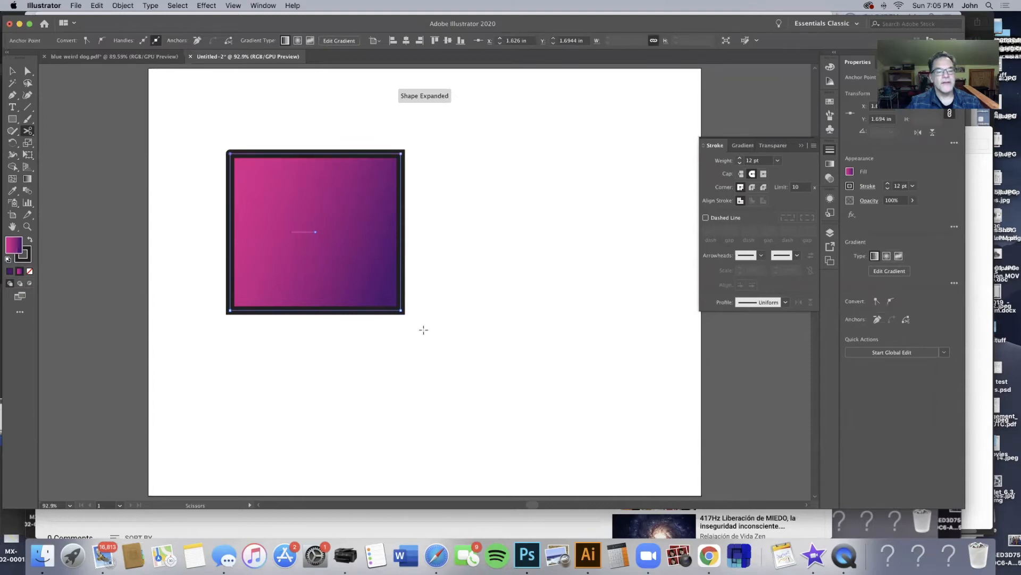
pyautogui.click(401, 309)
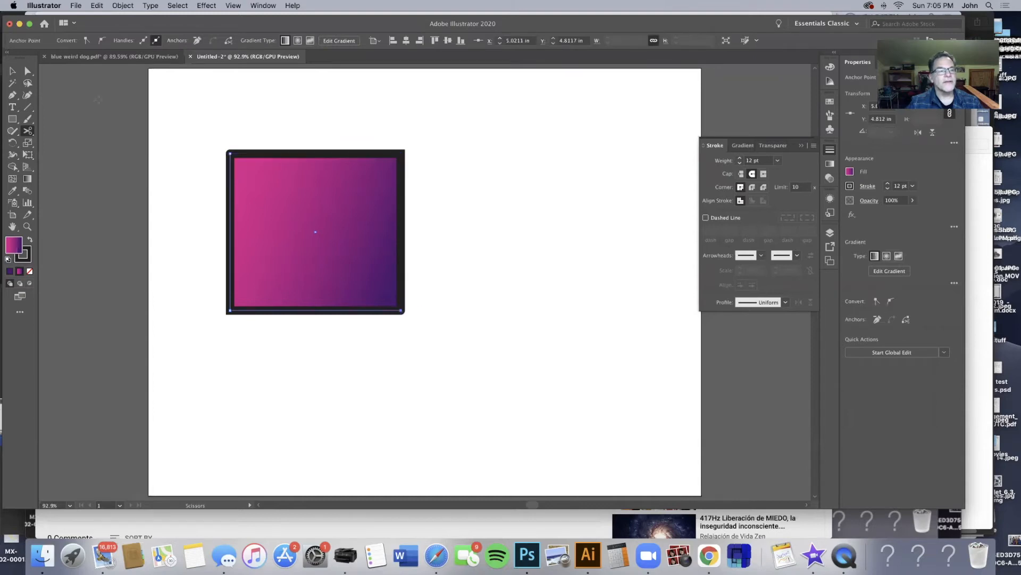
pyautogui.click(13, 71)
pyautogui.moveTo(346, 180); pyautogui.dragTo(397, 156)
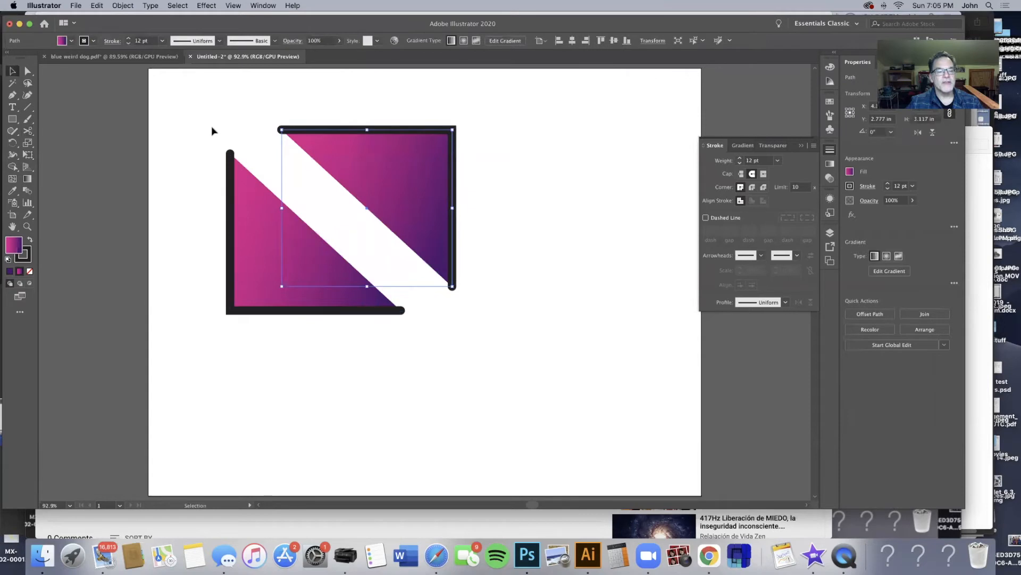
# Cut the upper-right piece near both open ends with the Scissors tool and move its corner section away from the cut-off stubs
pyautogui.click(28, 131)
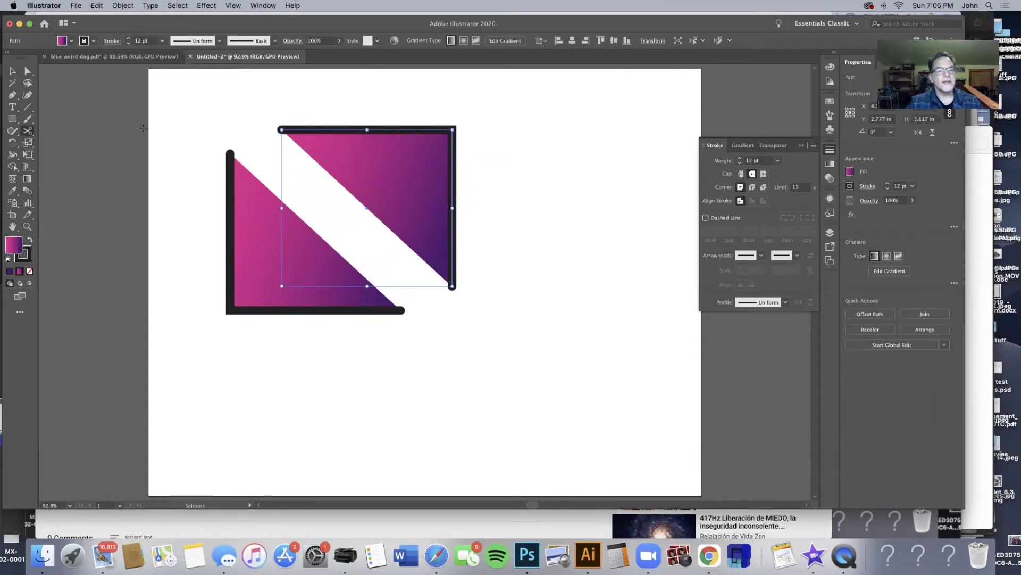
pyautogui.click(311, 128)
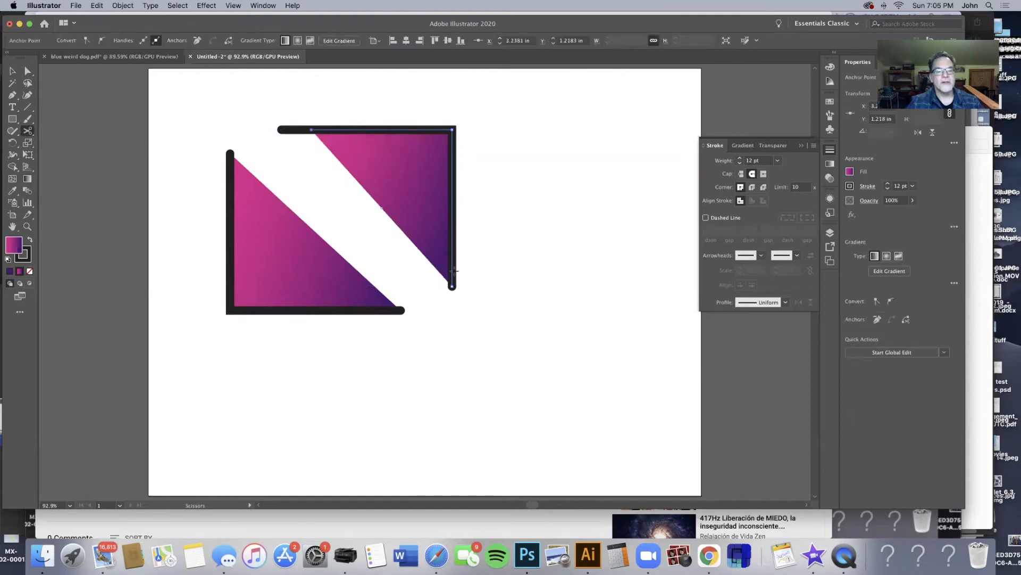
pyautogui.click(451, 254)
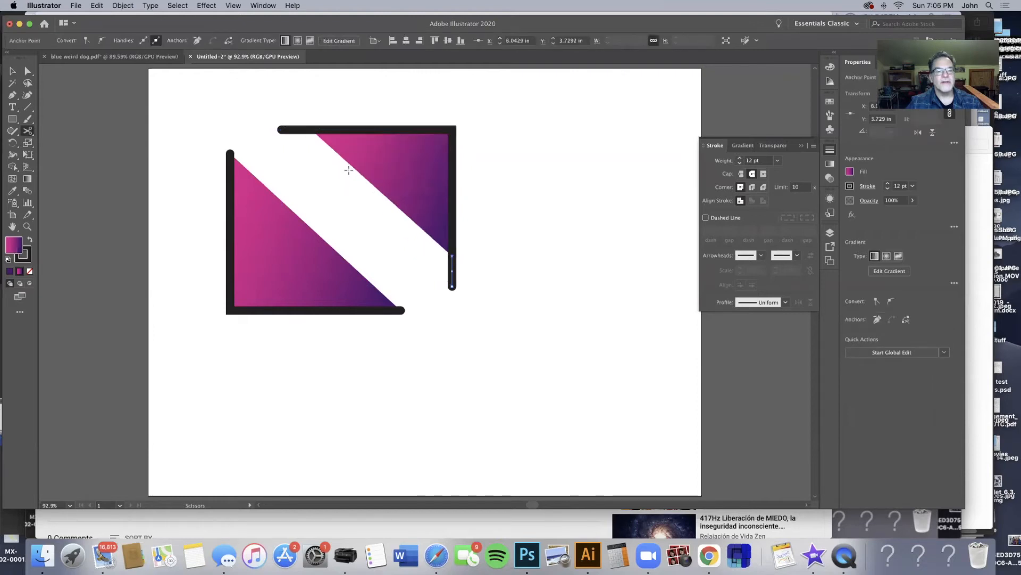
pyautogui.press('v')
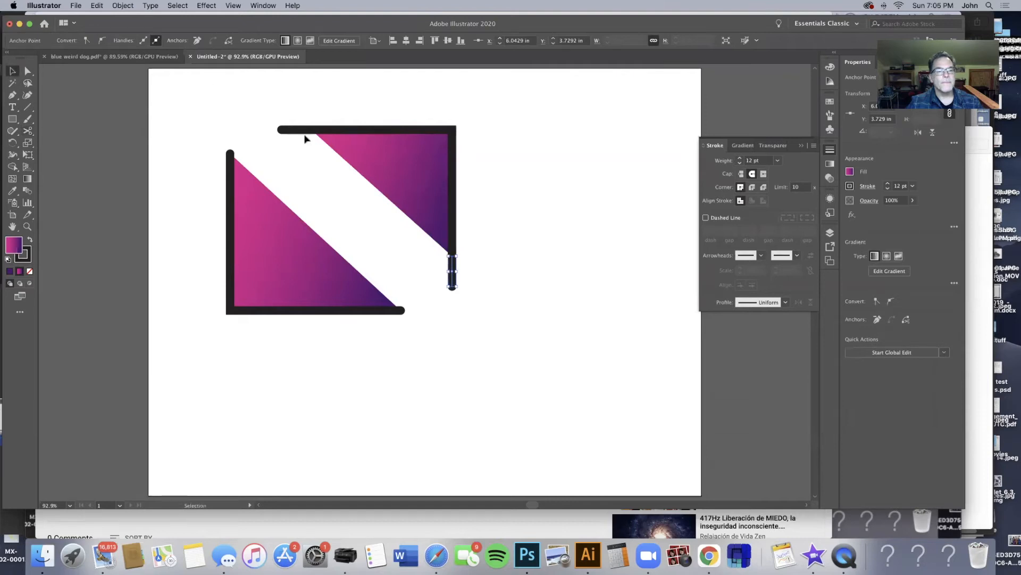
pyautogui.moveTo(376, 137); pyautogui.dragTo(466, 127)
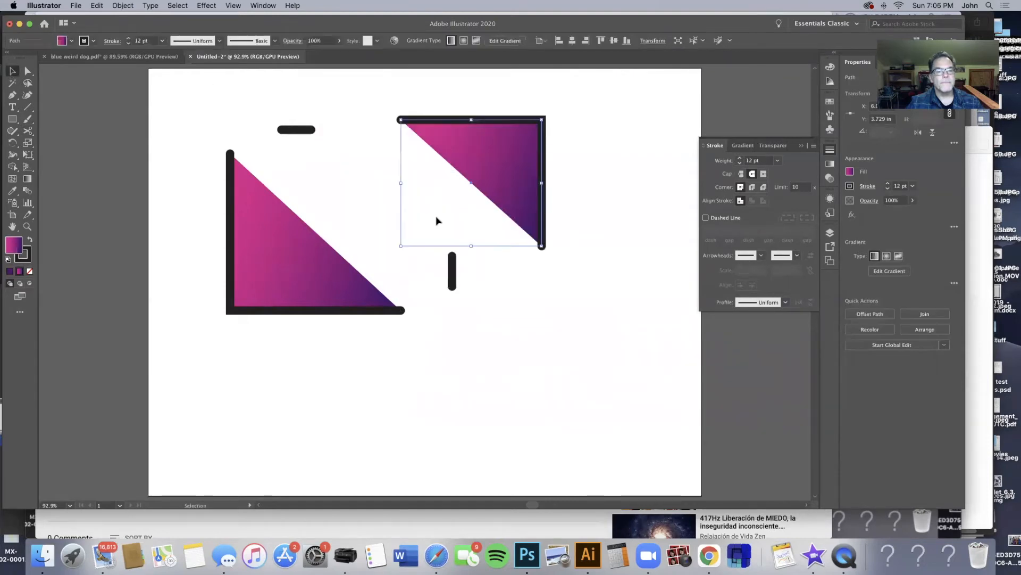
# Cut the lower-left piece halfway along its vertical side with the Scissors tool and move the loose segment up and to the left
pyautogui.click(28, 131)
pyautogui.click(230, 235)
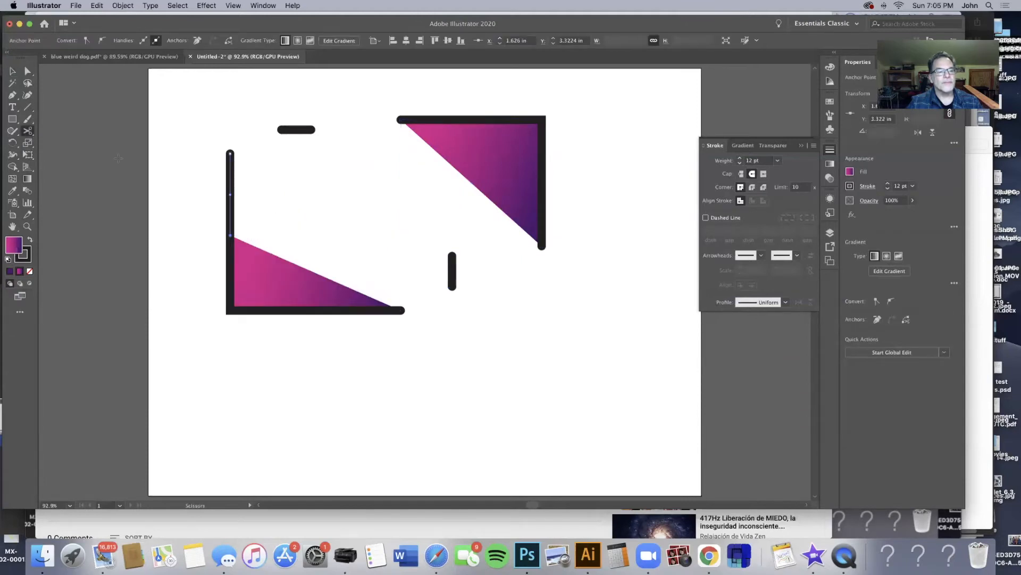
pyautogui.click(12, 71)
pyautogui.moveTo(230, 183); pyautogui.dragTo(192, 162)
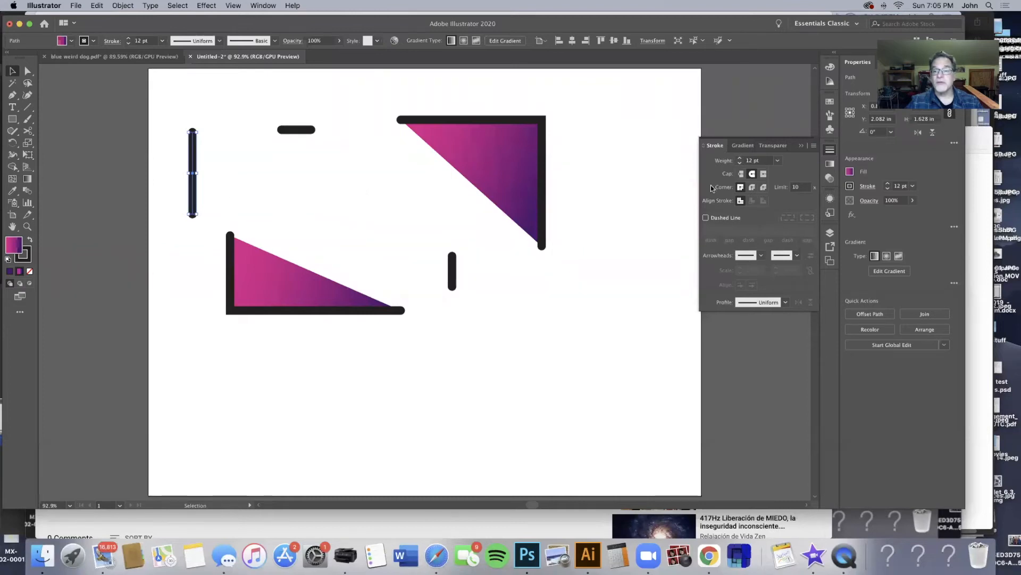
# Select all the cut pieces and change their stroke ends to butt caps
pyautogui.moveTo(156, 95); pyautogui.dragTo(570, 344)
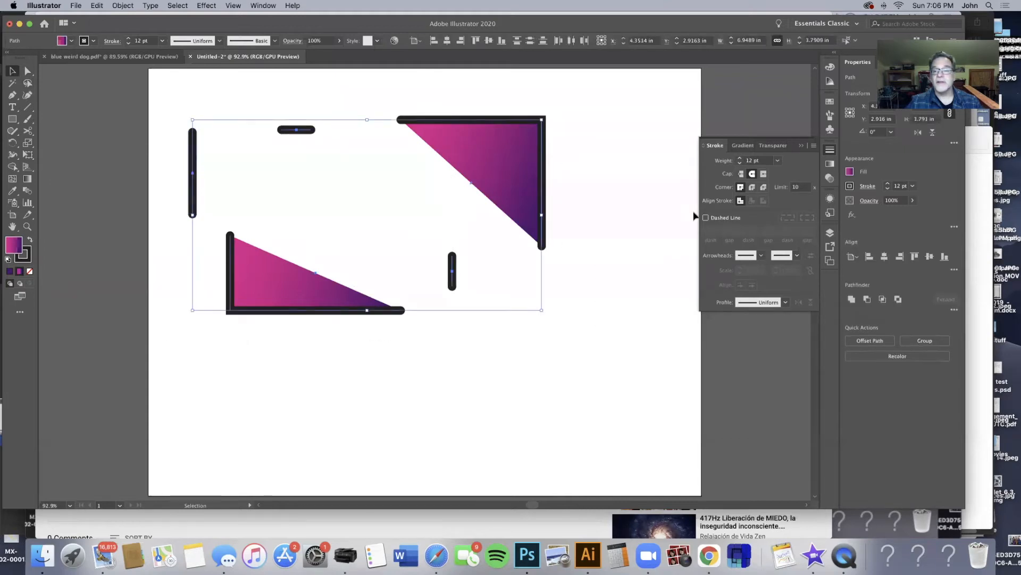
pyautogui.click(741, 173)
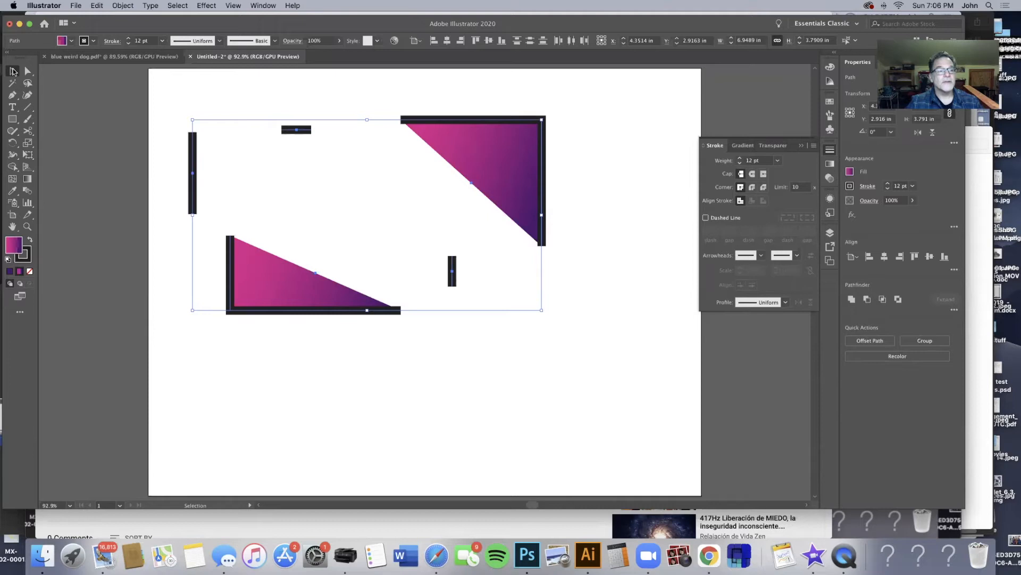
pyautogui.click(163, 86)
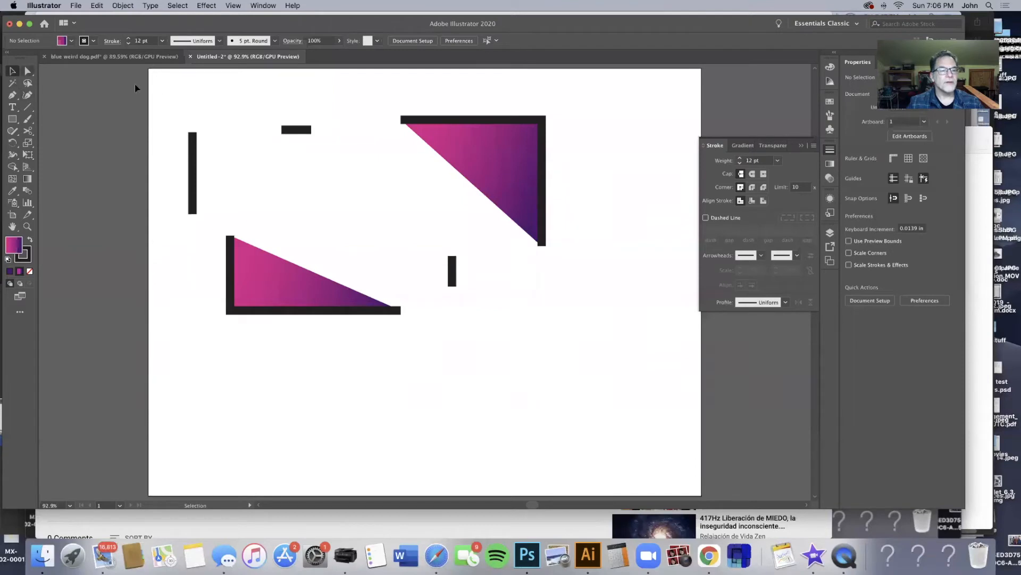
# Delete all the cut pieces and draw a wide ellipse about 5.85 in by 2.44 in on the empty artboard
pyautogui.moveTo(171, 81); pyautogui.dragTo(606, 372)
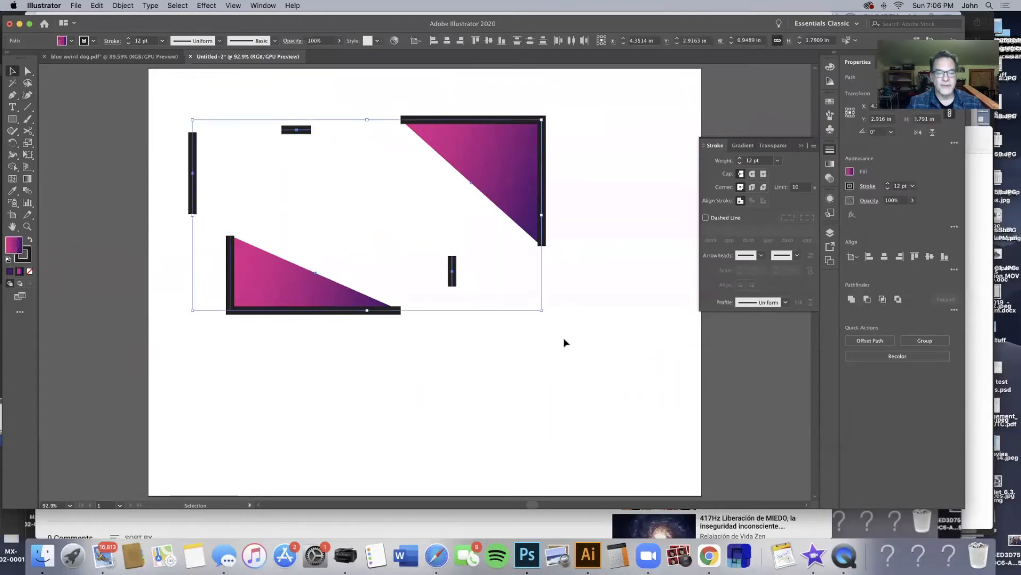
pyautogui.press('Delete')
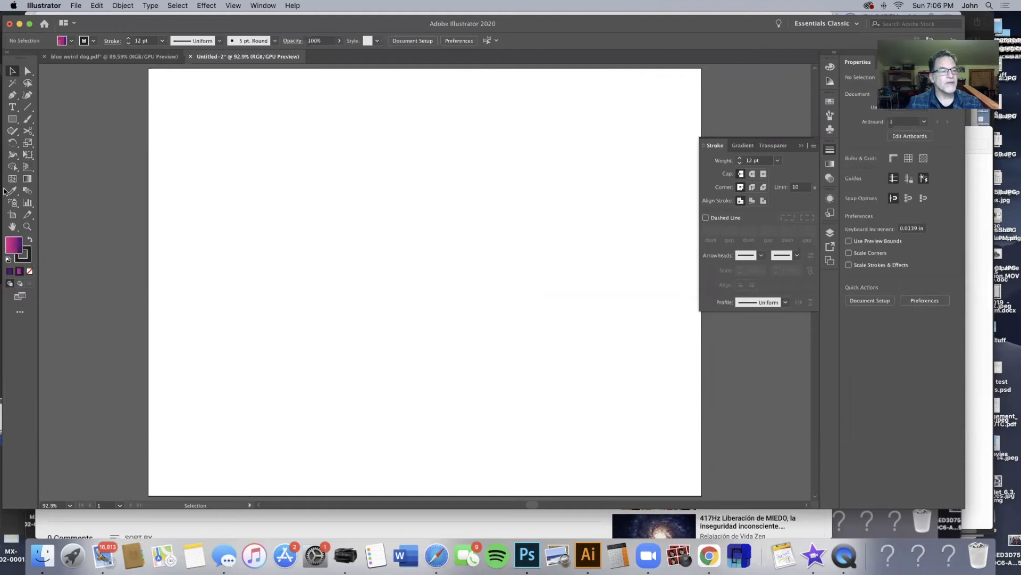
pyautogui.click(13, 119)
pyautogui.click(13, 121)
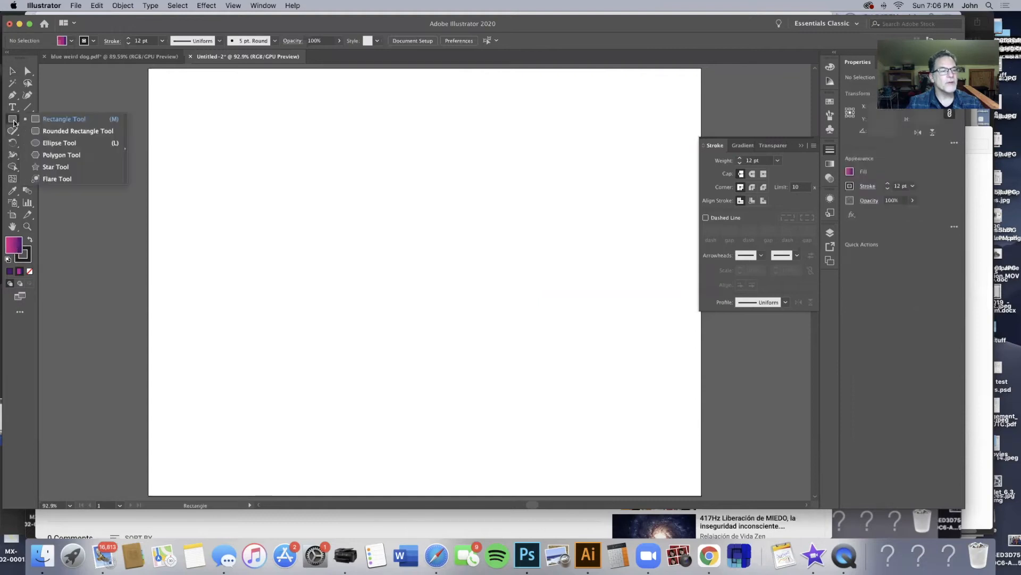
pyautogui.click(46, 143)
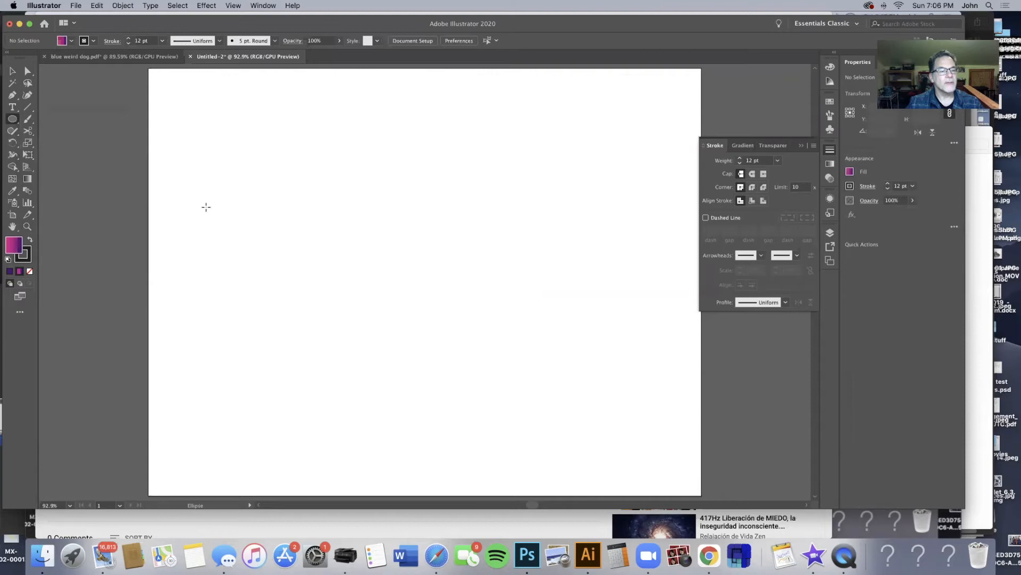
pyautogui.moveTo(207, 207); pyautogui.dragTo(502, 329)
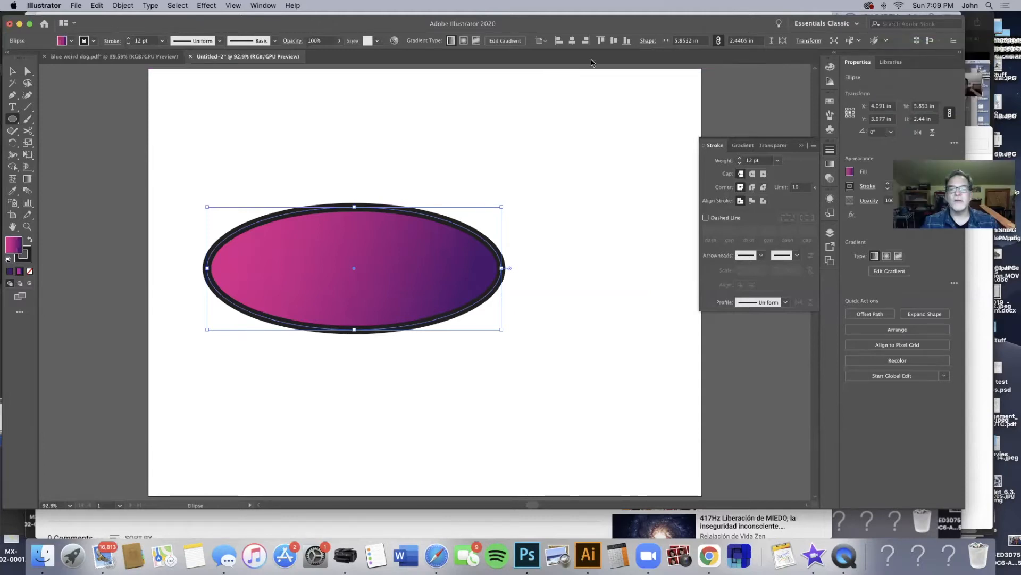
# Add a new layer above Layer 1 and draw an ellipse about 6.69 in by 2.37 in on it, overlapping the first ellipse
pyautogui.click(256, 6)
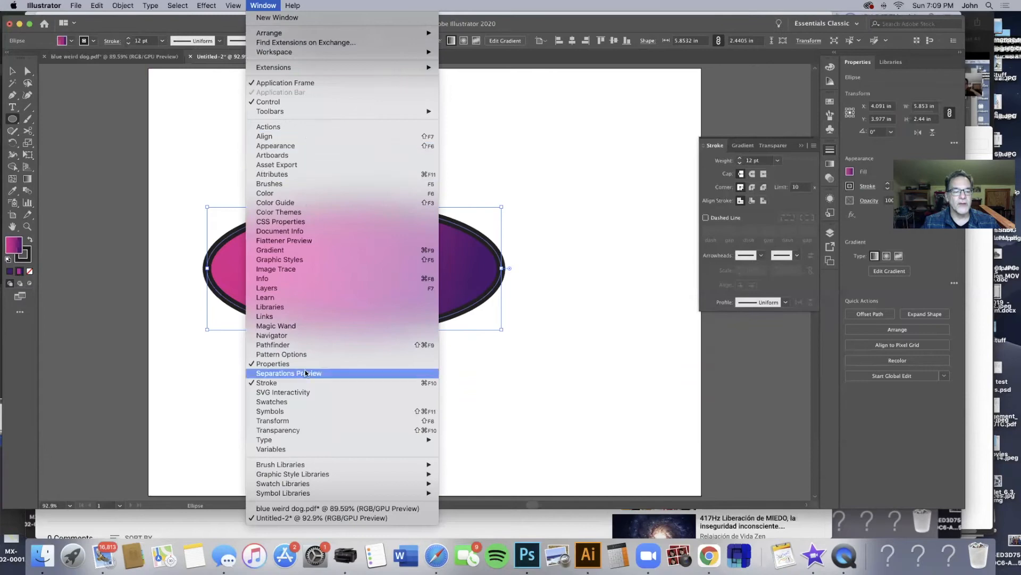
pyautogui.click(268, 288)
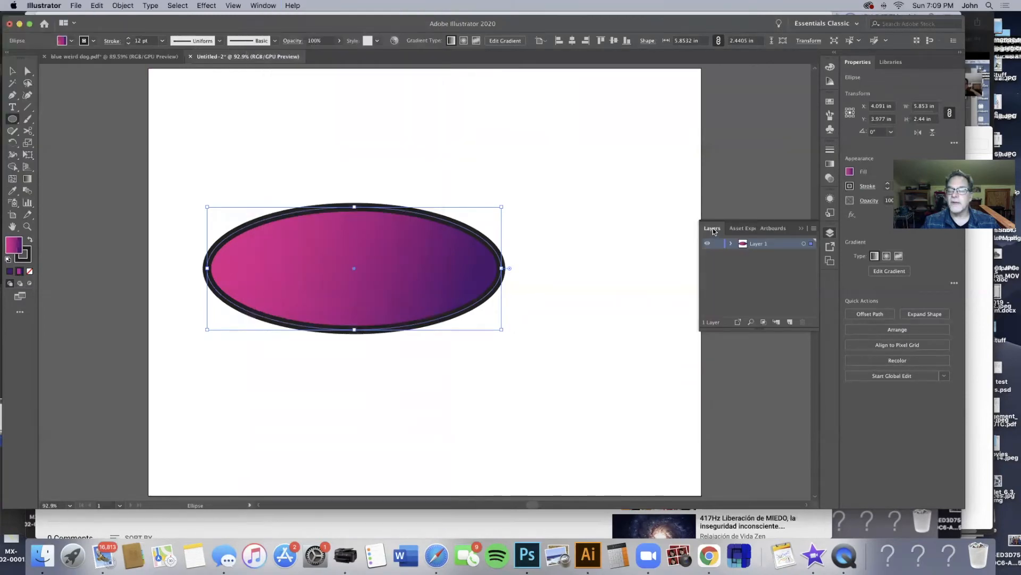
pyautogui.click(827, 234)
pyautogui.click(827, 235)
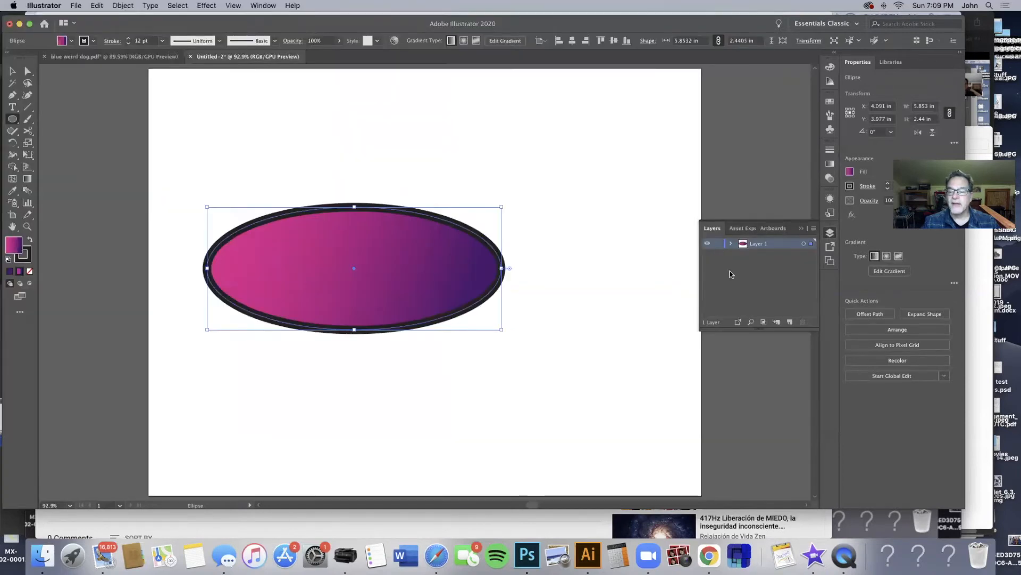
pyautogui.click(788, 321)
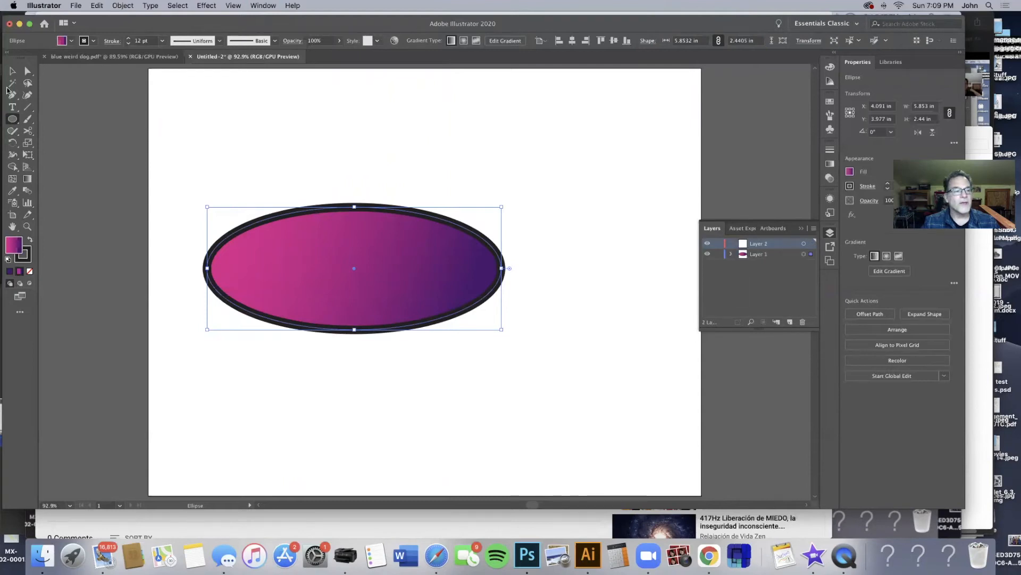
pyautogui.moveTo(239, 149); pyautogui.dragTo(576, 268)
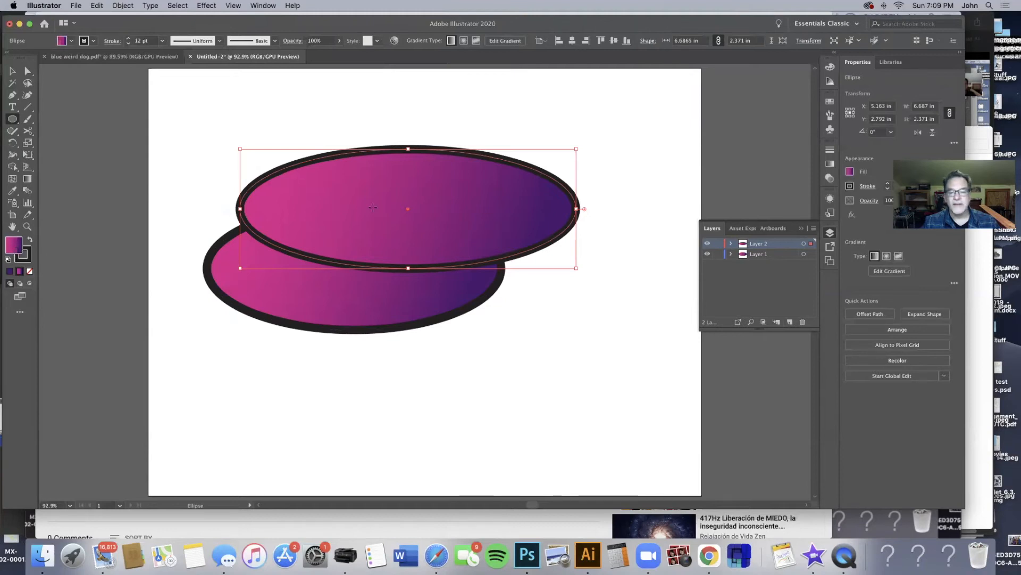
# Recolor the dark purple end of the upper ellipse's gradient to light blue
pyautogui.doubleClick(14, 243)
pyautogui.moveTo(746, 228); pyautogui.dragTo(745, 254)
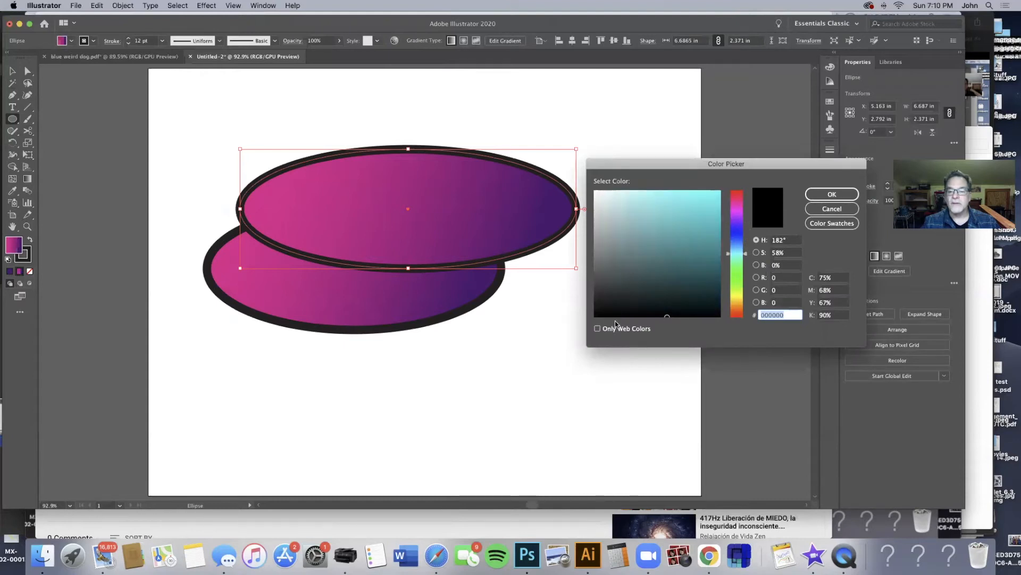
pyautogui.click(832, 194)
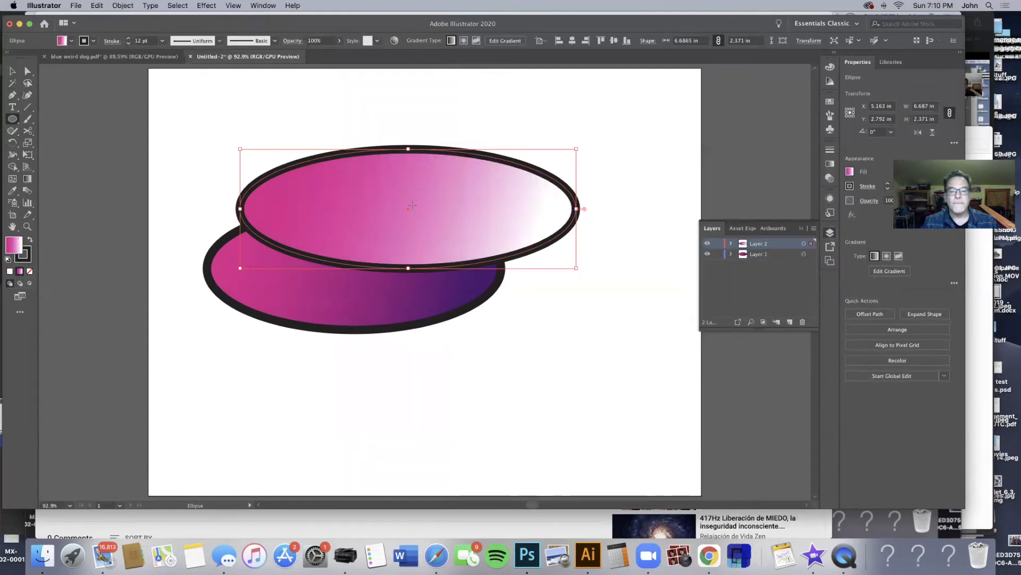
pyautogui.doubleClick(16, 246)
pyautogui.click(742, 239)
pyautogui.click(640, 212)
pyautogui.click(831, 195)
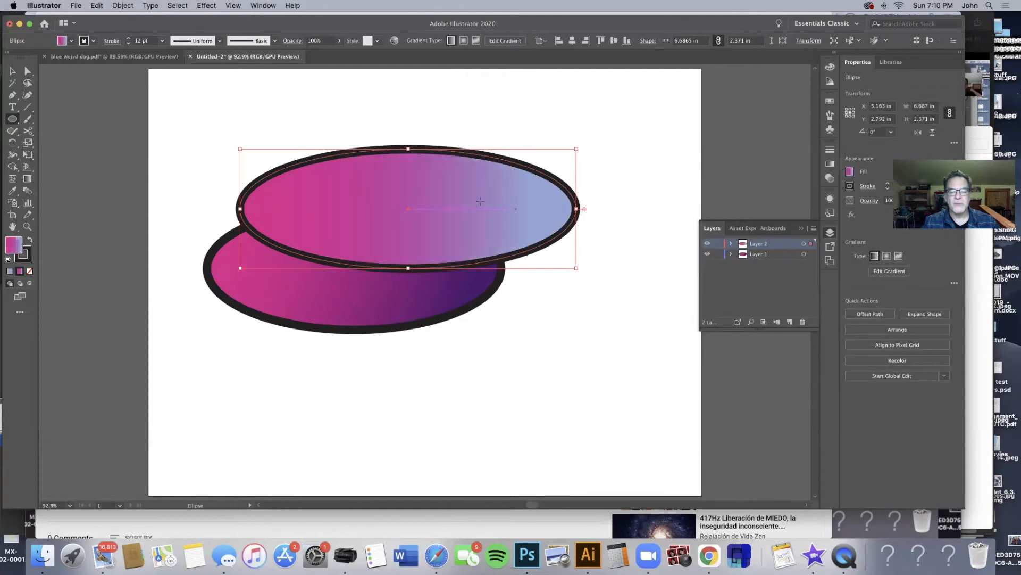
# Duplicate Layer 1 and make the copy the active layer
pyautogui.click(759, 255)
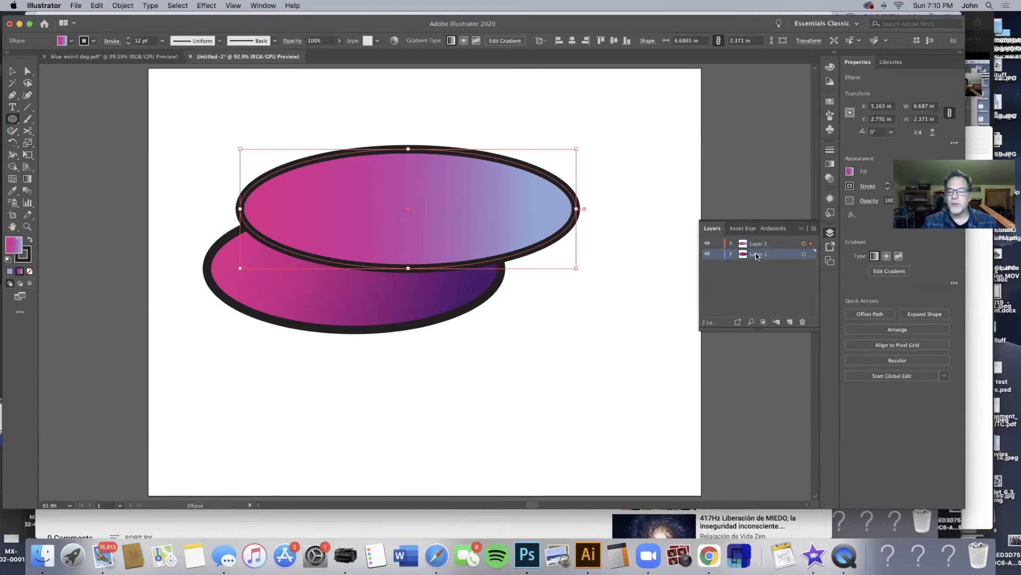
pyautogui.moveTo(757, 255); pyautogui.dragTo(776, 279)
pyautogui.moveTo(785, 316); pyautogui.dragTo(790, 322)
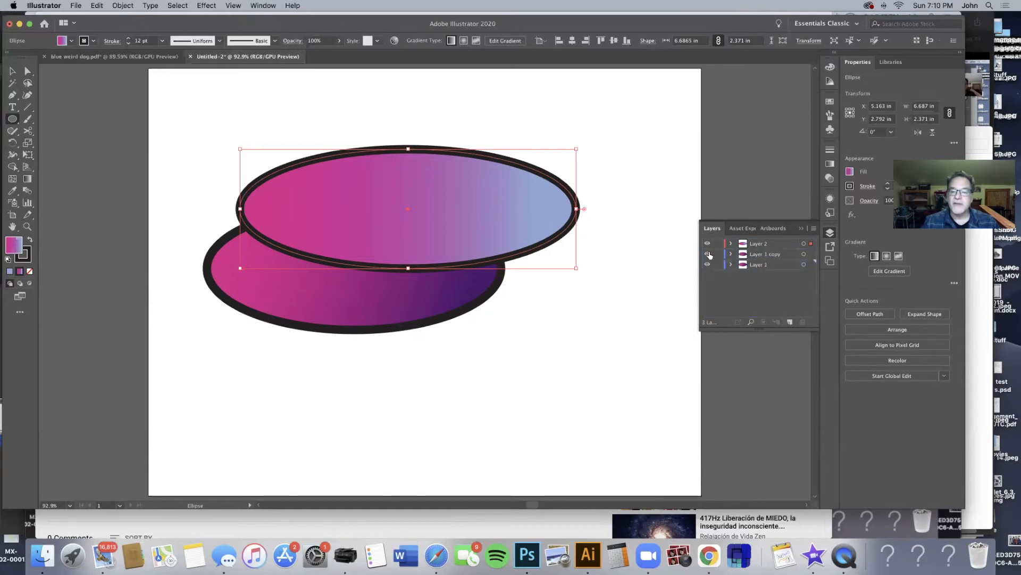
pyautogui.click(762, 257)
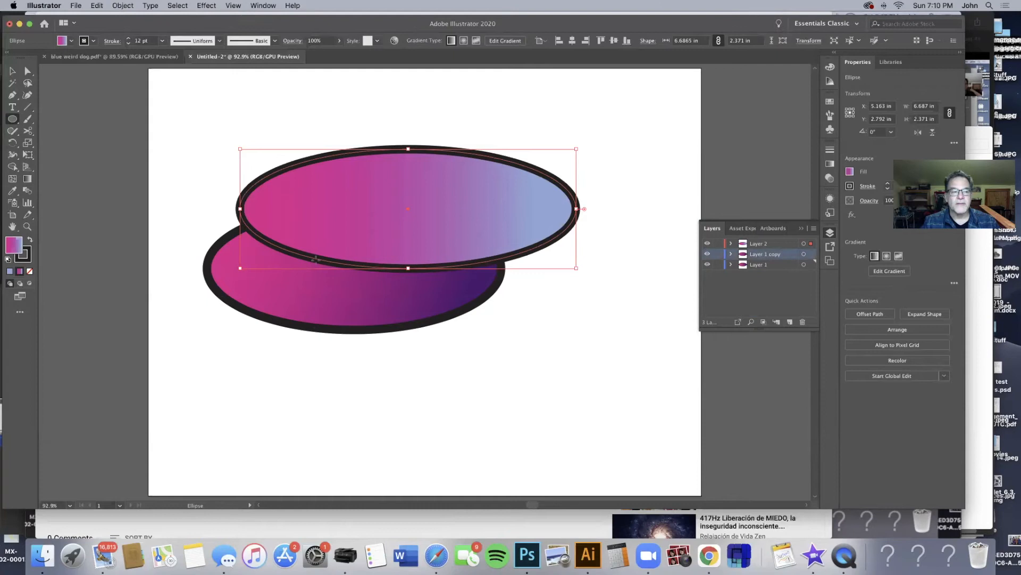
# Recolor the dark purple gradient end of the Layer 1 copy ellipse to light green and shift the ellipse about 1.49 in right and slightly up
pyautogui.click(13, 70)
pyautogui.click(278, 287)
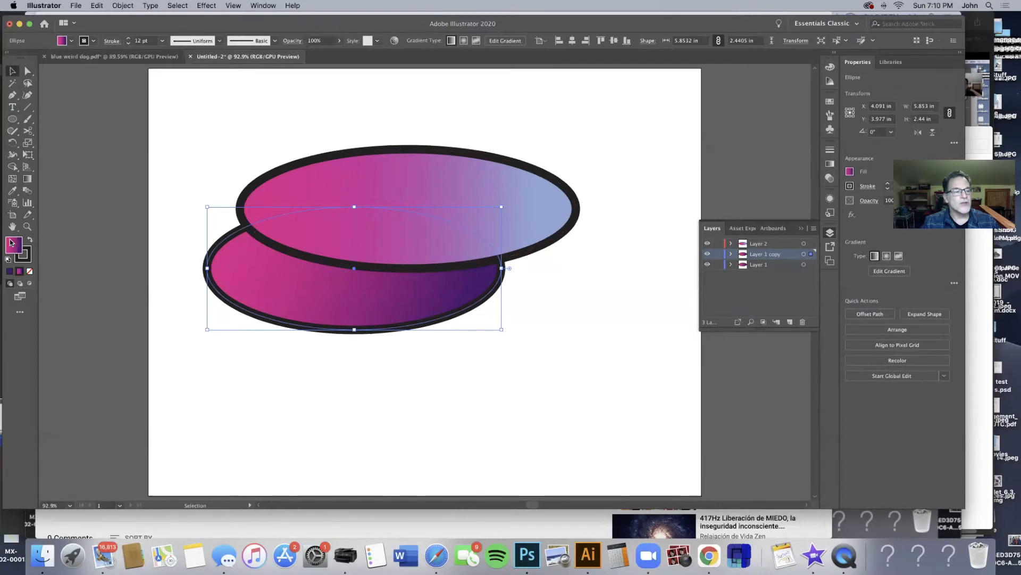
pyautogui.doubleClick(13, 244)
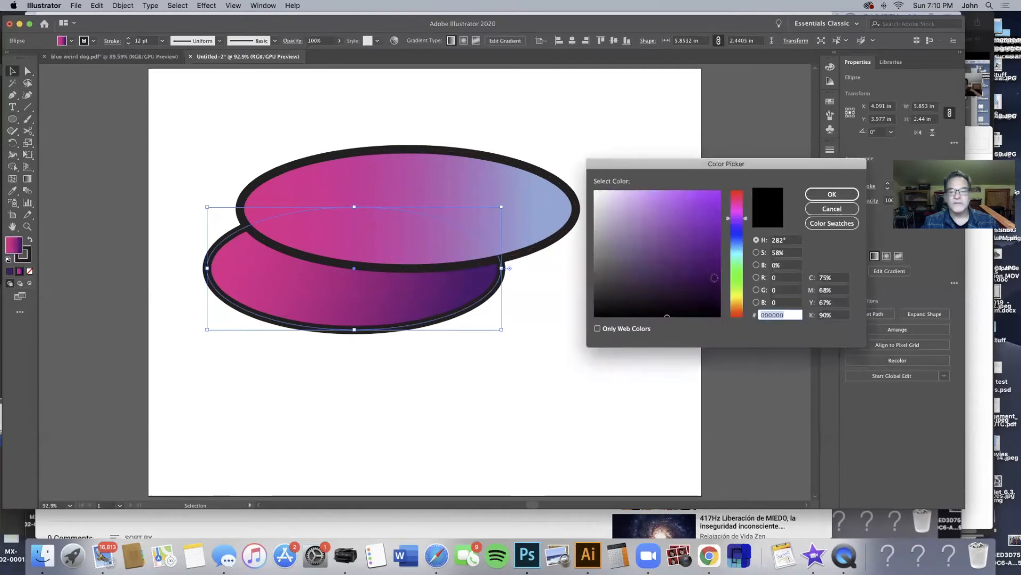
pyautogui.click(737, 266)
pyautogui.click(700, 198)
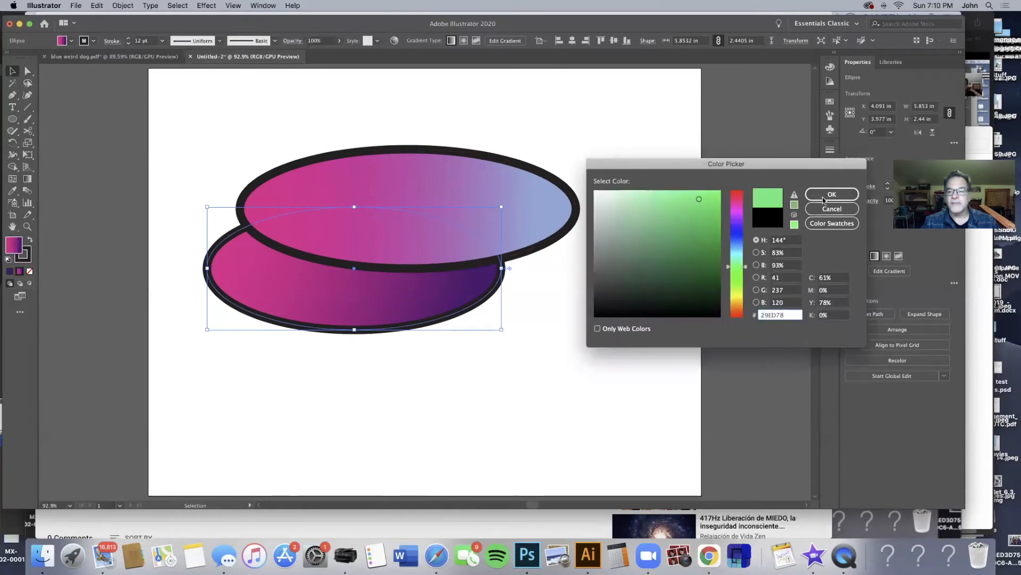
pyautogui.click(832, 194)
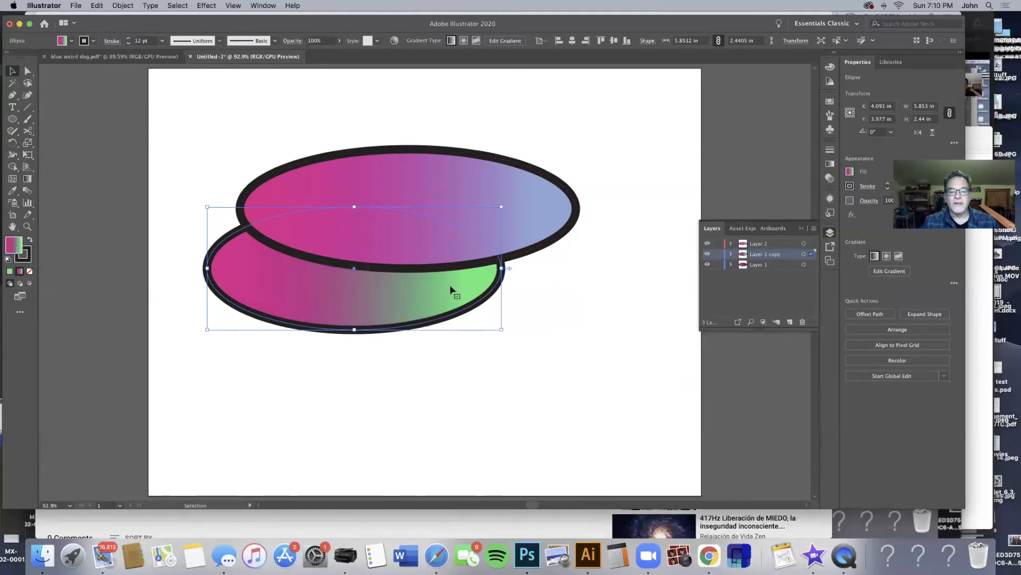
pyautogui.moveTo(472, 290); pyautogui.dragTo(529, 271)
pyautogui.moveTo(466, 286); pyautogui.dragTo(487, 292)
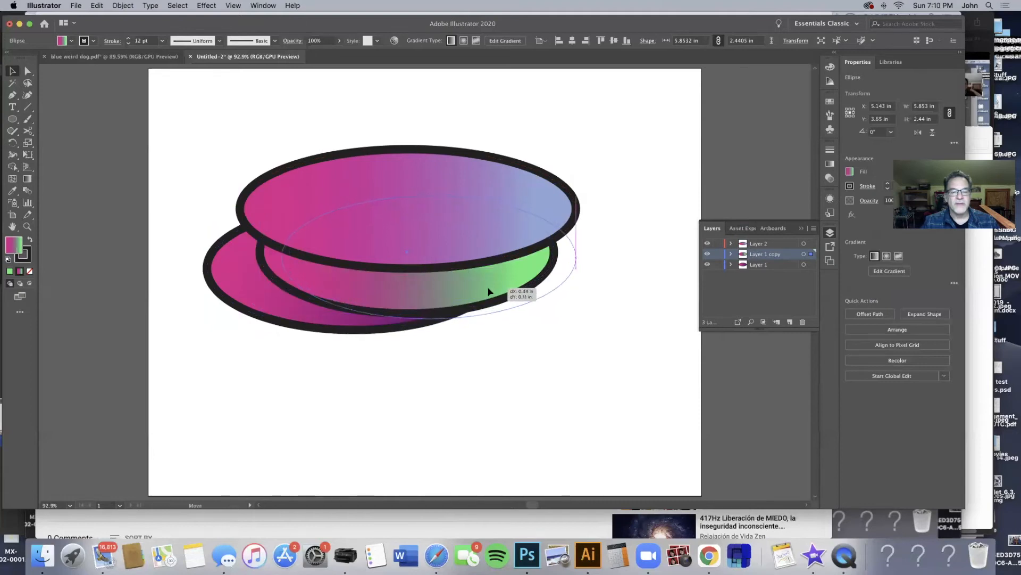
# Lock Layer 1, make it the active layer, and try to select its ellipse on the artboard
pyautogui.click(718, 265)
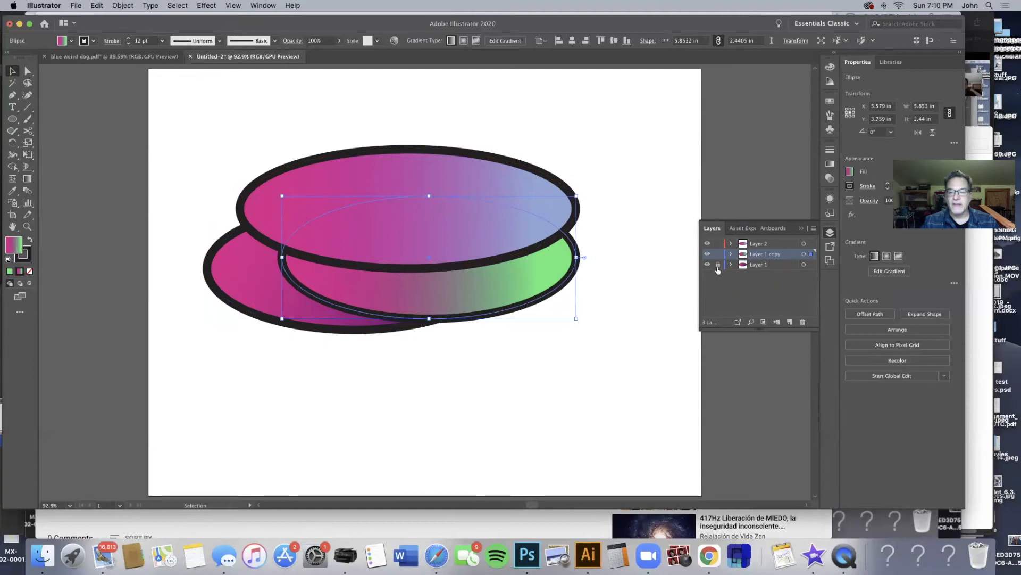
pyautogui.click(752, 266)
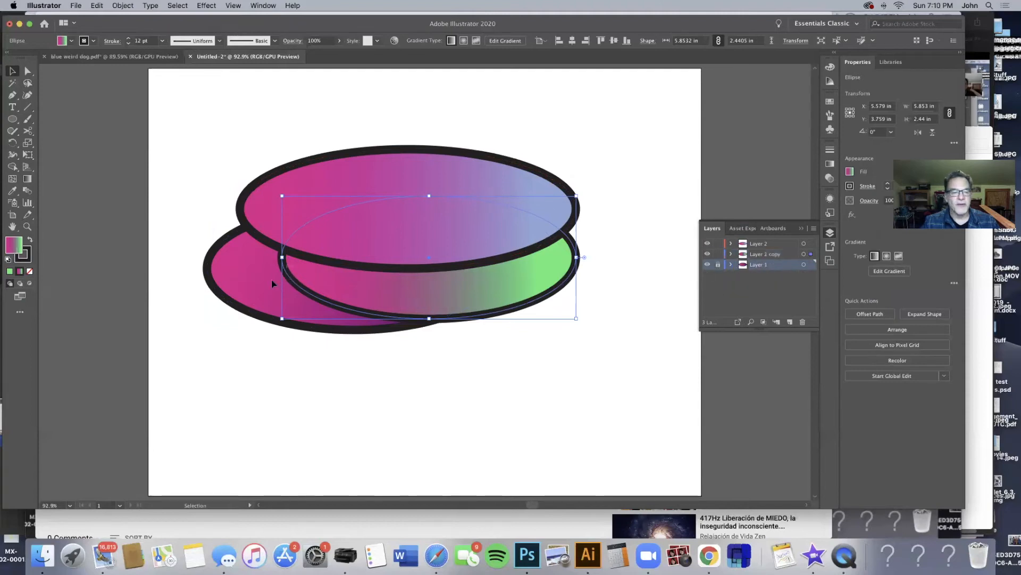
pyautogui.click(241, 274)
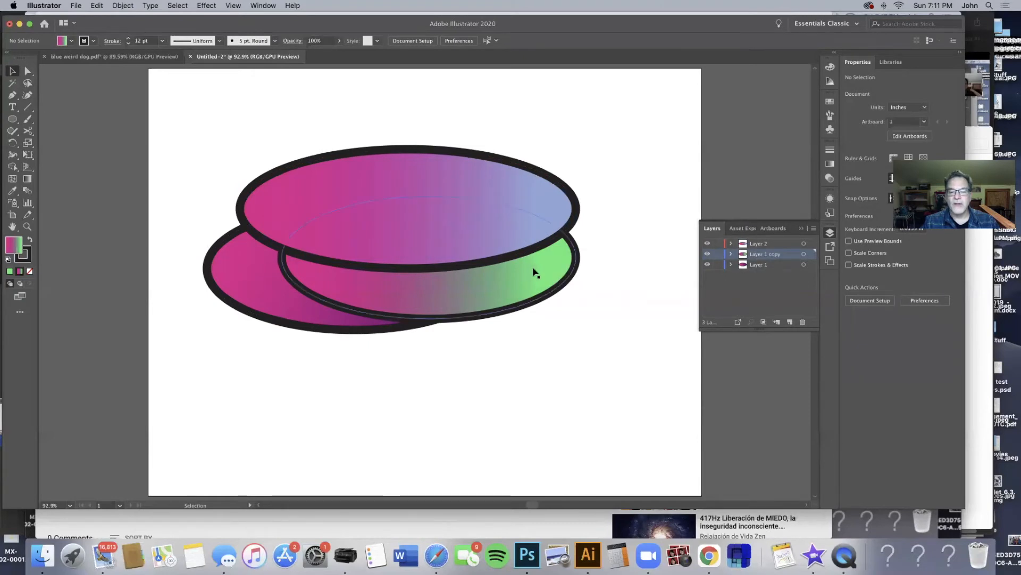
# Draw a rounded rectangle about 1.55 in by 1.04 in below the ellipses and fill it with solid yellow
pyautogui.click(12, 118)
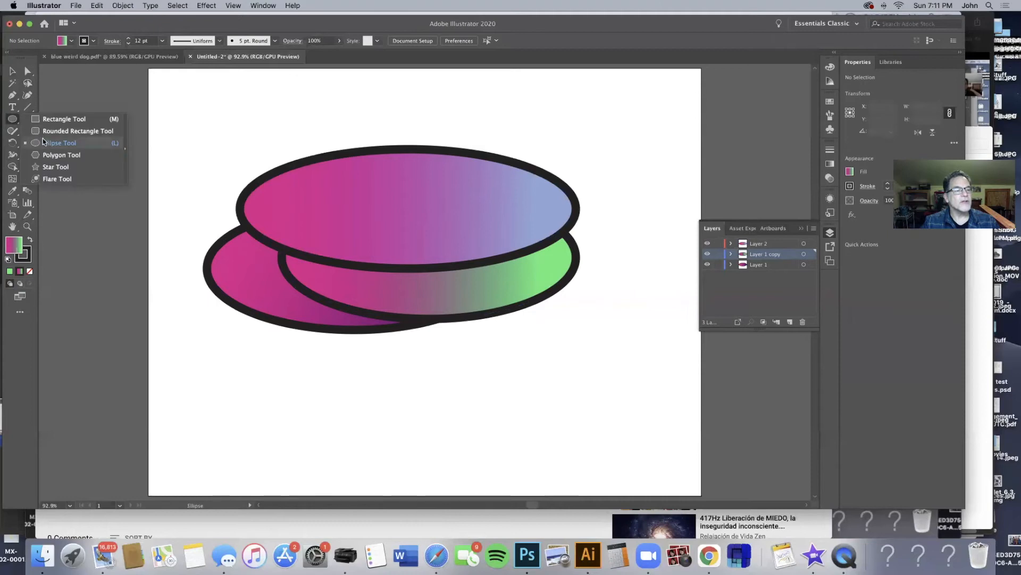
pyautogui.click(43, 131)
pyautogui.moveTo(303, 365); pyautogui.dragTo(383, 417)
pyautogui.click(9, 272)
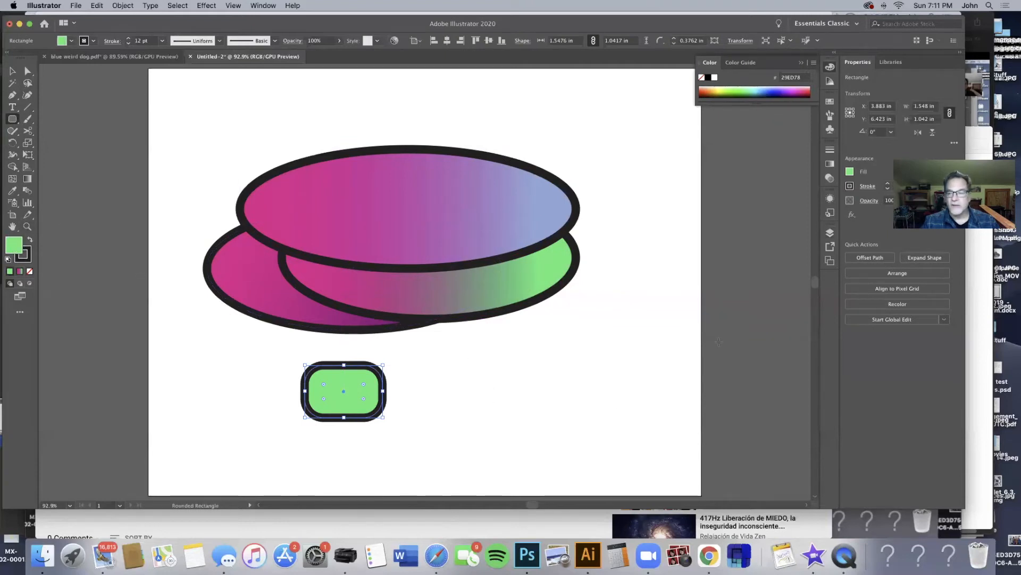
pyautogui.click(720, 86)
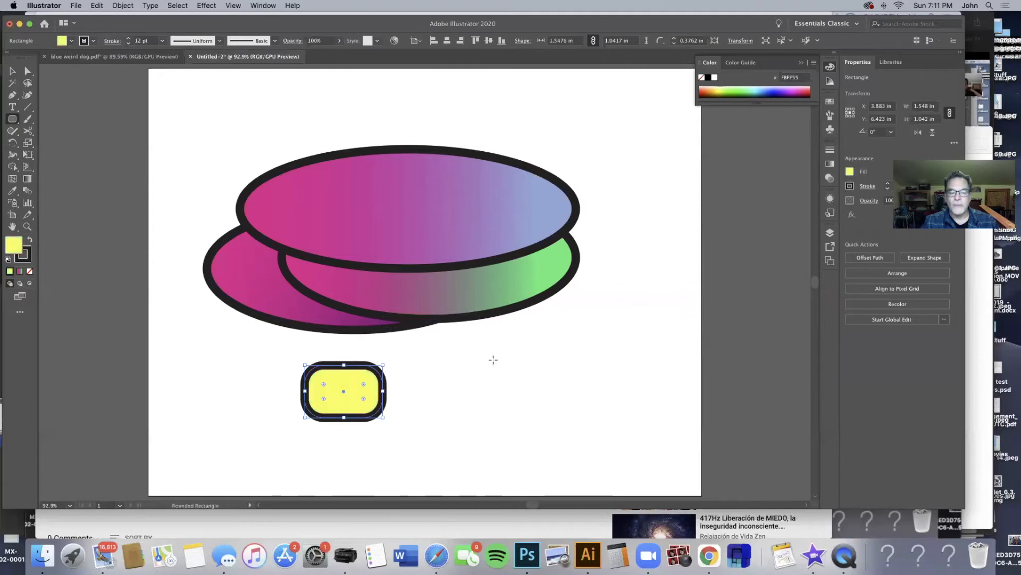
# Add a second rounded rectangle, 1.5476 in by 1.0417 in, fill it magenta, and draw a third about 1.55 in by 1.15 in
pyautogui.click(505, 391)
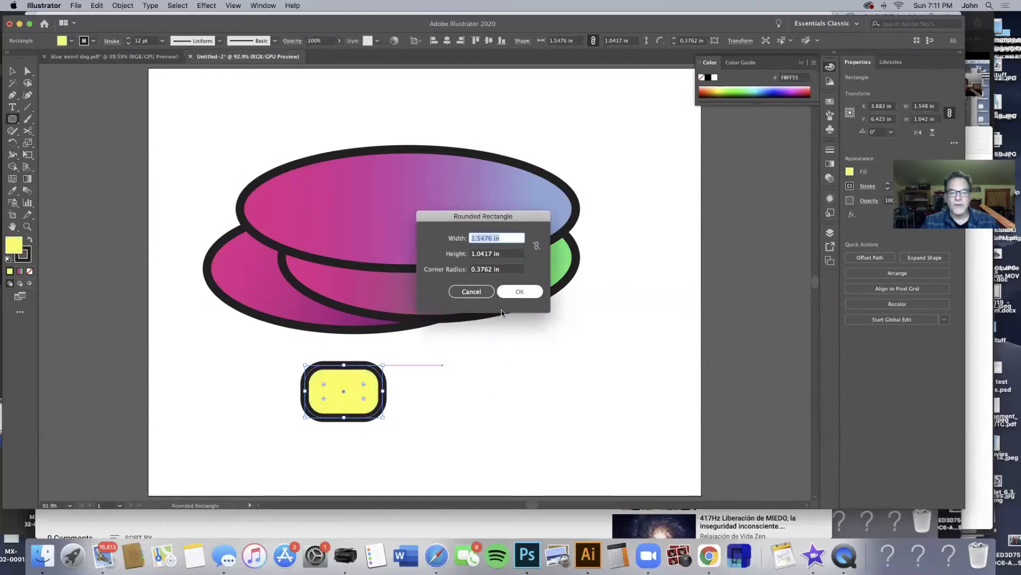
pyautogui.click(511, 291)
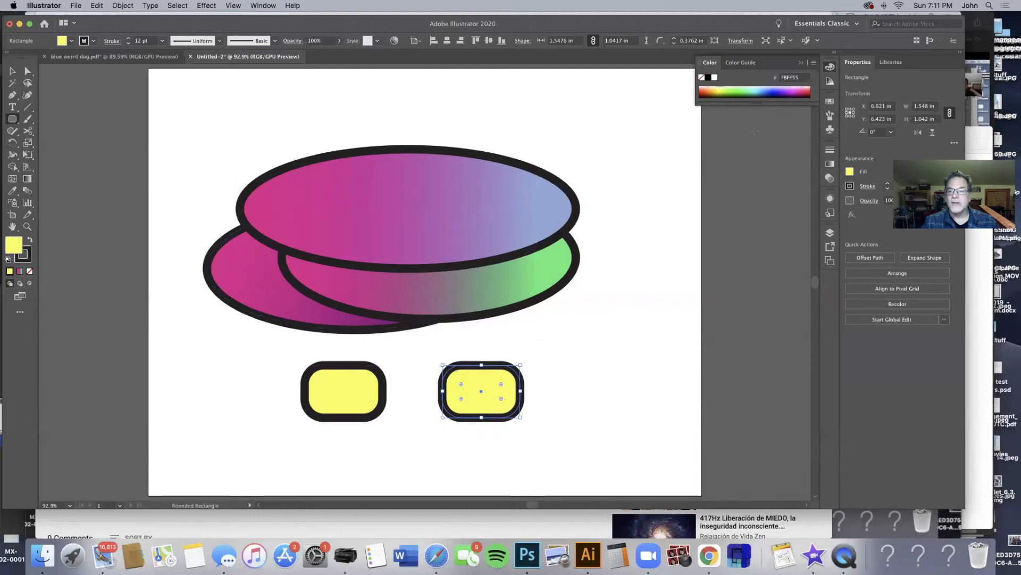
pyautogui.click(793, 91)
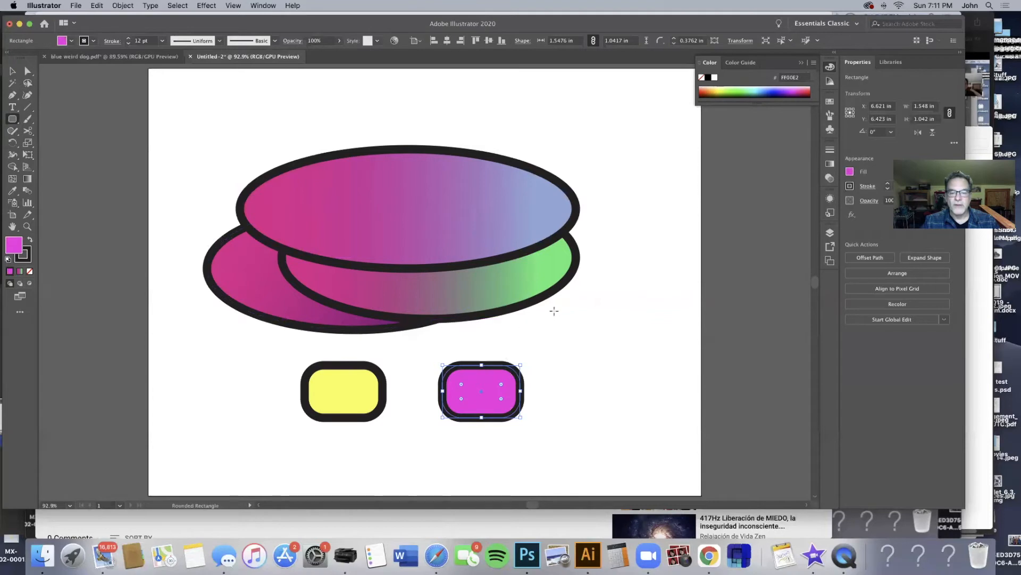
pyautogui.moveTo(597, 345); pyautogui.dragTo(631, 371)
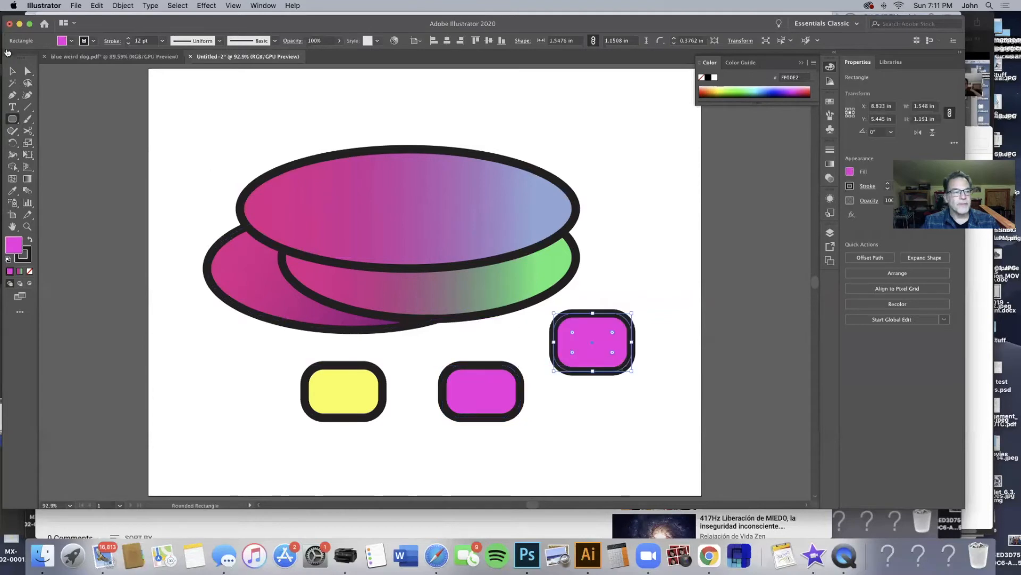
# Square the corners of both magenta rectangles and move all three rectangles onto the green-ended ellipse, with the yellow one between the magenta ones
pyautogui.click(14, 72)
pyautogui.moveTo(572, 333); pyautogui.dragTo(487, 291)
pyautogui.moveTo(571, 334); pyautogui.dragTo(441, 266)
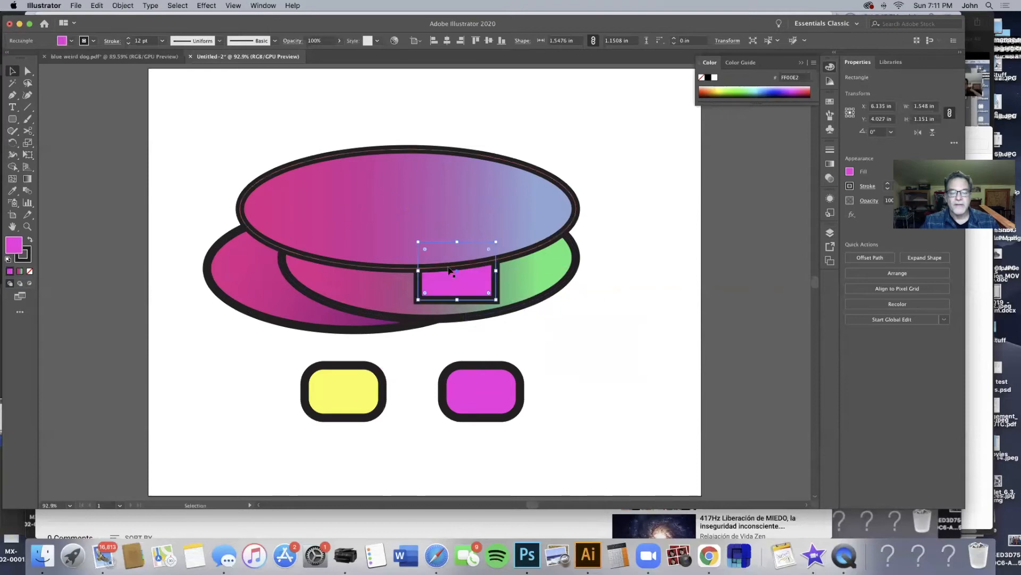
pyautogui.click(463, 390)
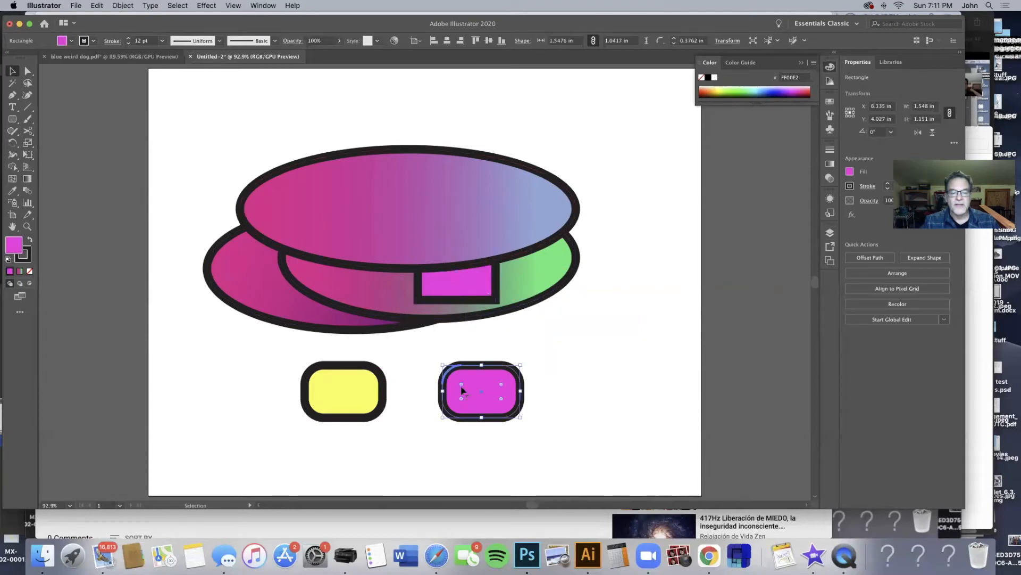
pyautogui.moveTo(327, 267); pyautogui.dragTo(320, 258)
pyautogui.moveTo(479, 392); pyautogui.dragTo(336, 273)
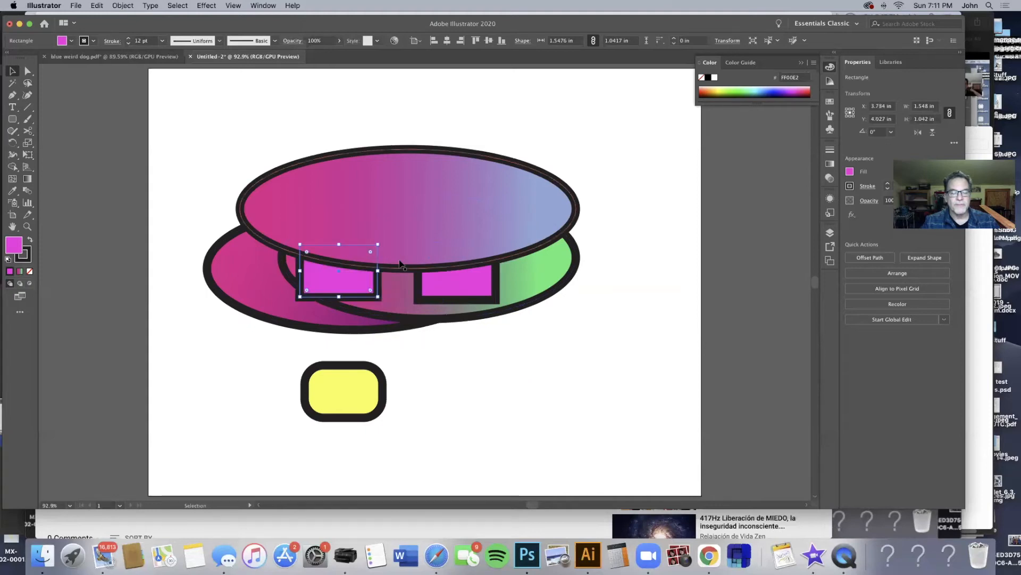
pyautogui.click(338, 393)
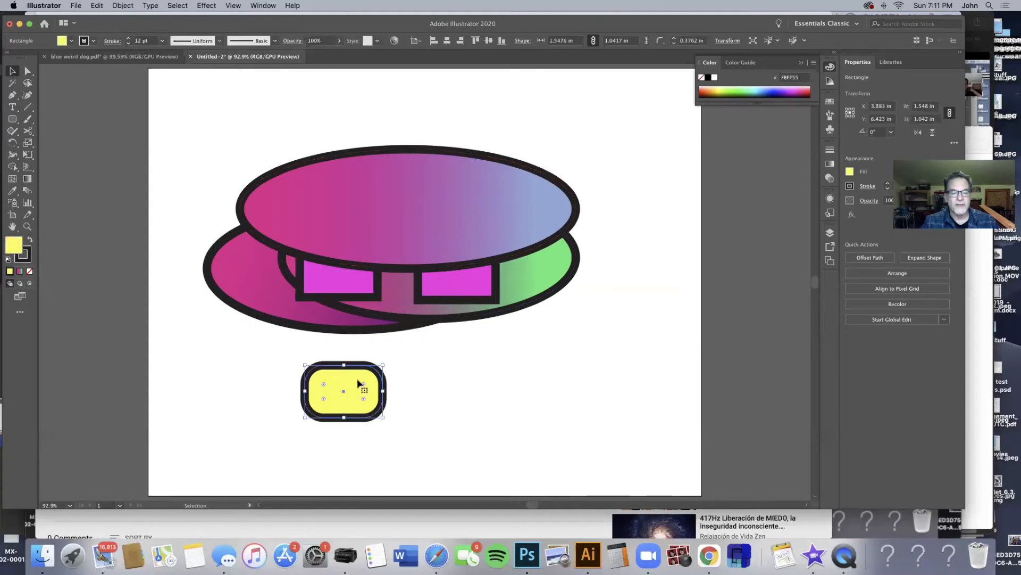
pyautogui.moveTo(352, 387); pyautogui.dragTo(408, 285)
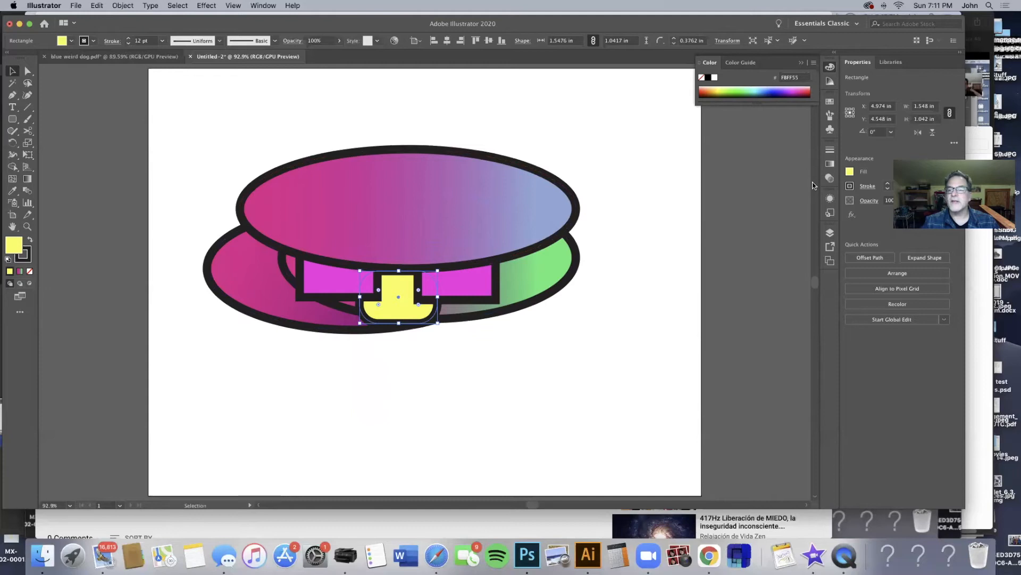
# Hide Layer 2 and Layer 1 so that only Layer 1 copy is displayed
pyautogui.click(831, 232)
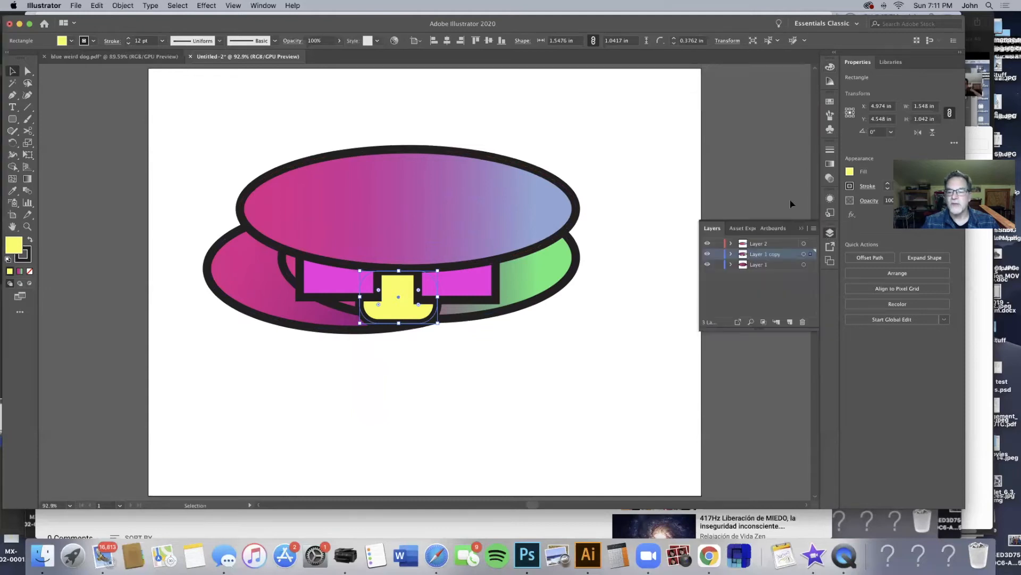
pyautogui.click(707, 243)
pyautogui.click(707, 265)
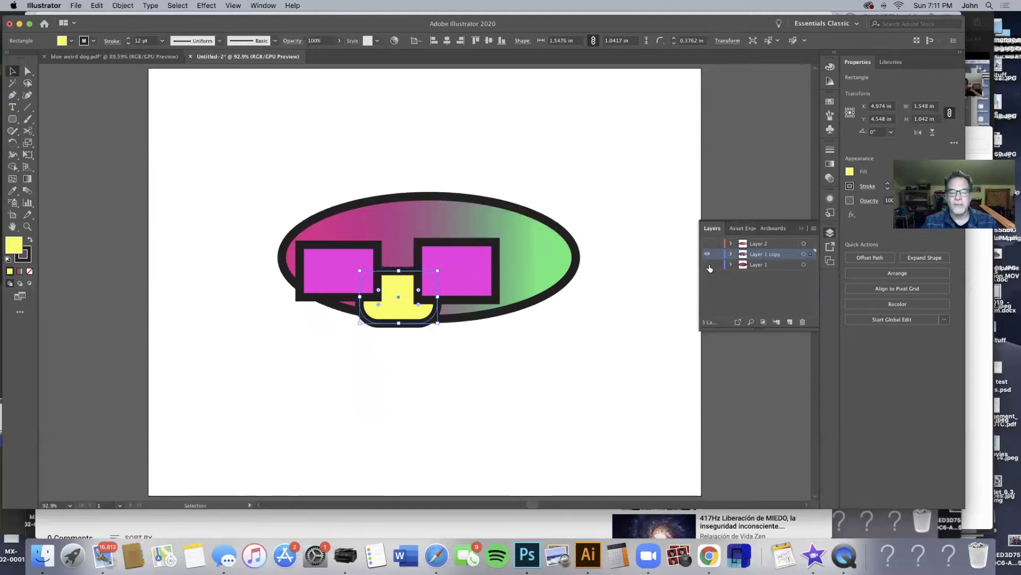
# Rename Layer 1 as "bottom", Layer 1 copy as "middle" and Layer 2 as "top"
pyautogui.doubleClick(759, 266)
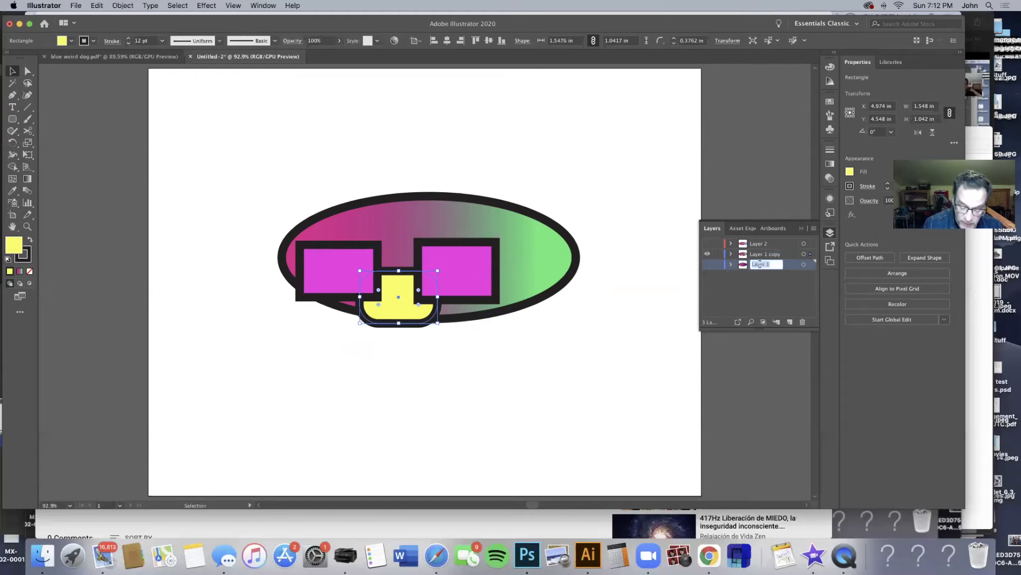
pyautogui.write('bottom')
pyautogui.doubleClick(766, 254)
pyautogui.write('middle')
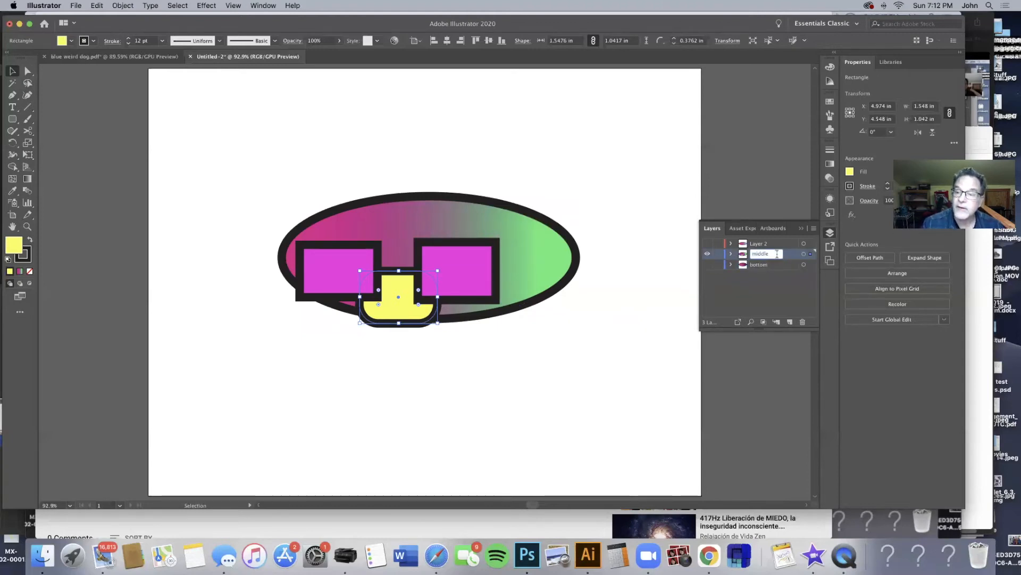
pyautogui.click(762, 246)
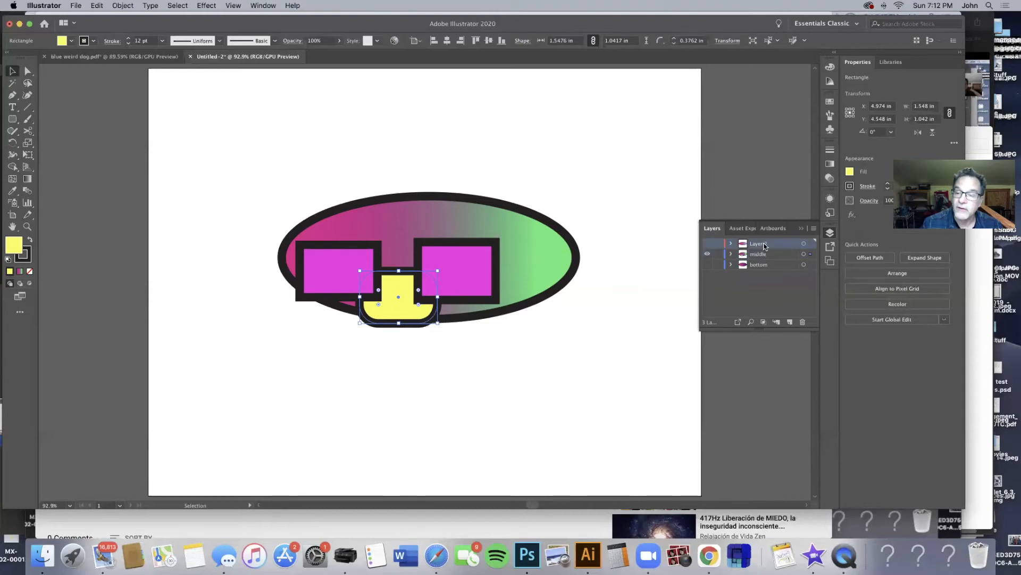
pyautogui.doubleClick(764, 246)
pyautogui.write('top')
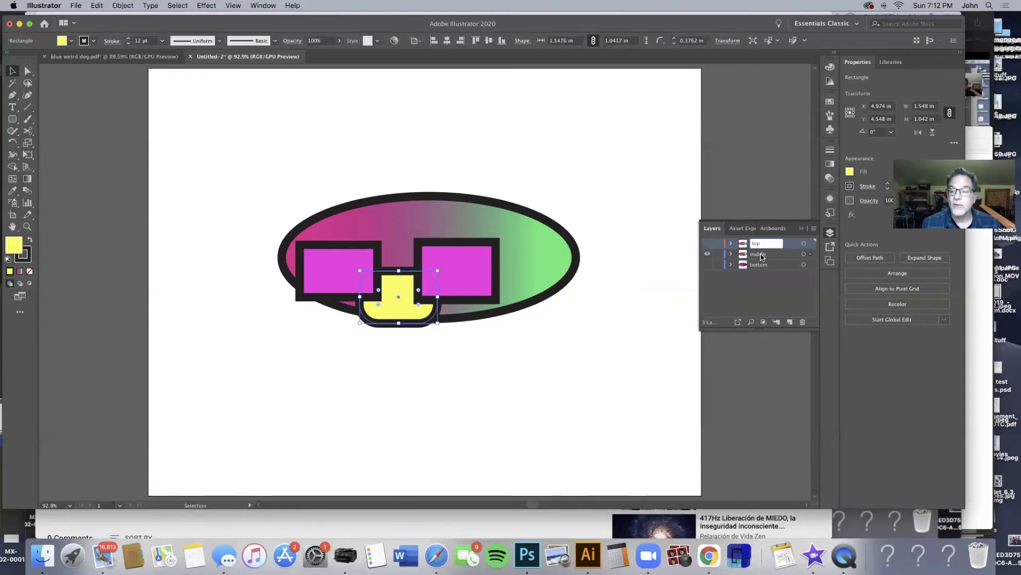
pyautogui.press('Return')
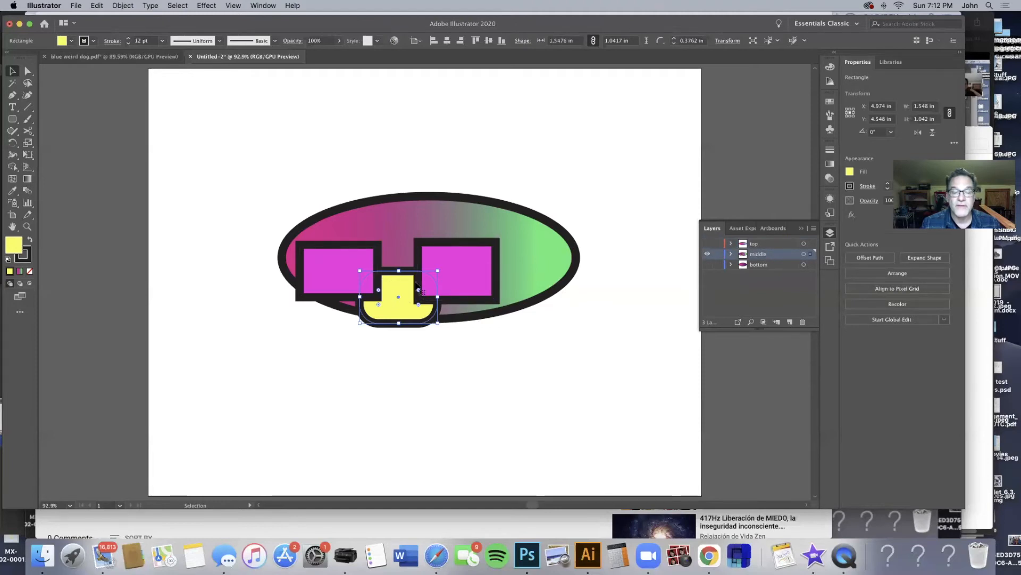
# Change the fill of the right-hand magenta rectangle to a medium green swatch
pyautogui.click(468, 269)
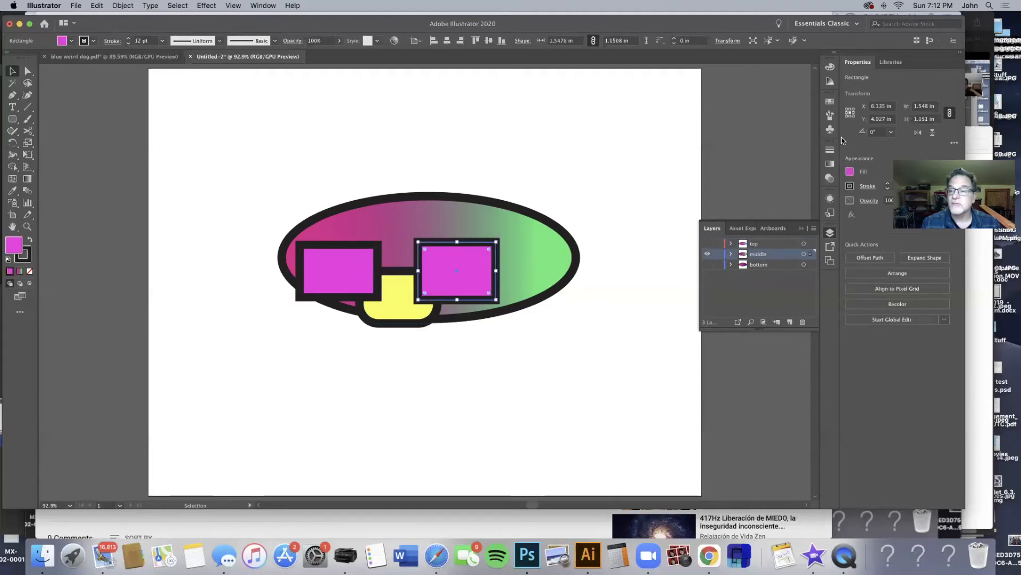
pyautogui.click(850, 171)
pyautogui.click(784, 208)
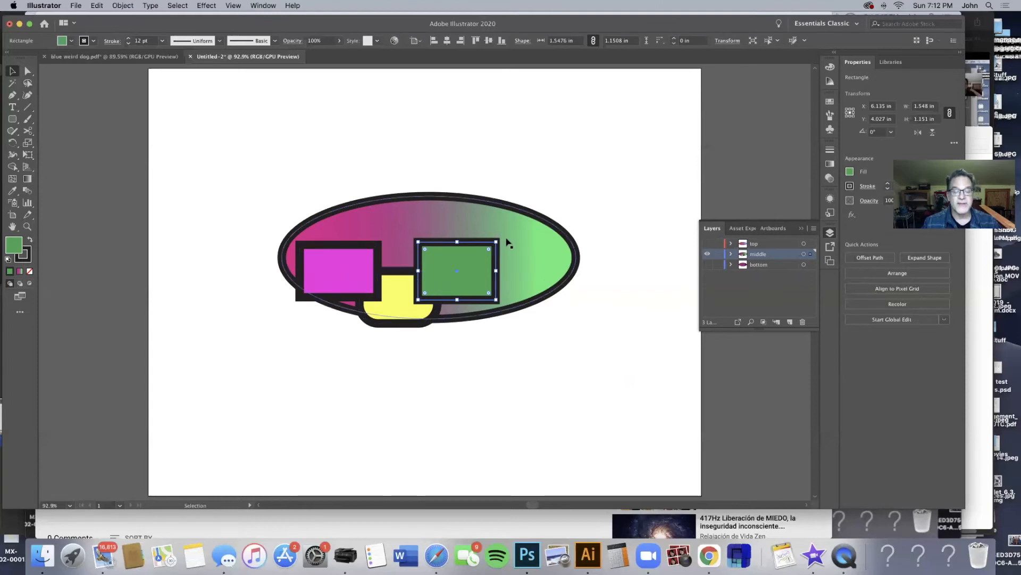
# Bring the yellow rounded rectangle to the front of the stack on the middle layer
pyautogui.click(393, 302)
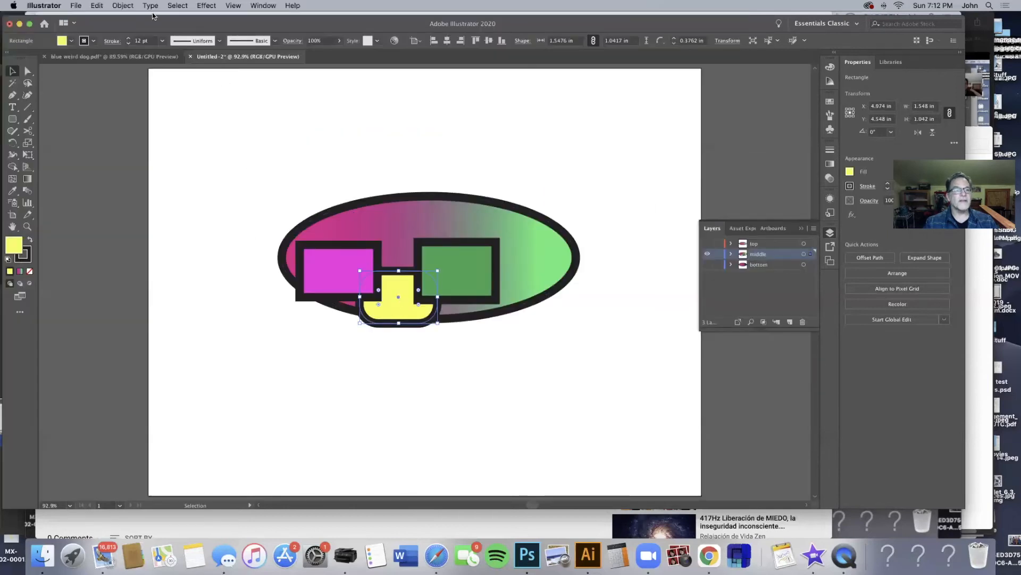
pyautogui.click(120, 5)
pyautogui.moveTo(131, 27)
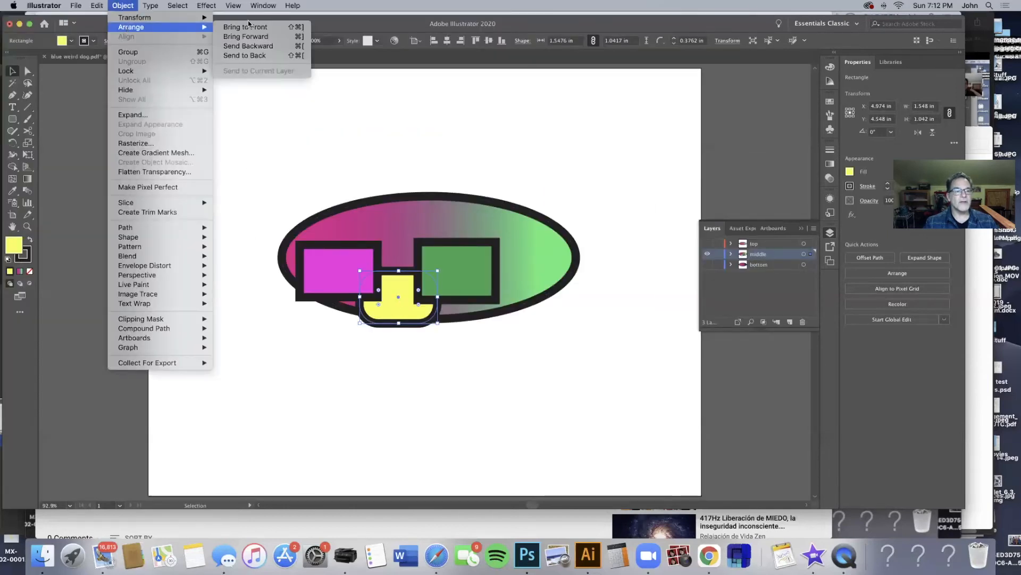
pyautogui.click(268, 27)
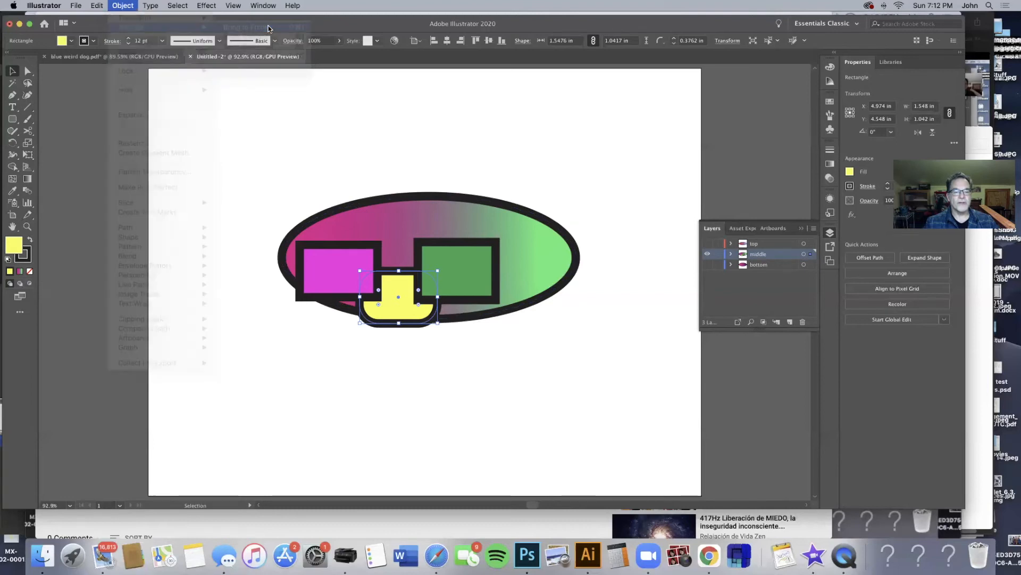
# Bring the green rectangle forward so it overlaps the yellow rounded rectangle
pyautogui.click(448, 259)
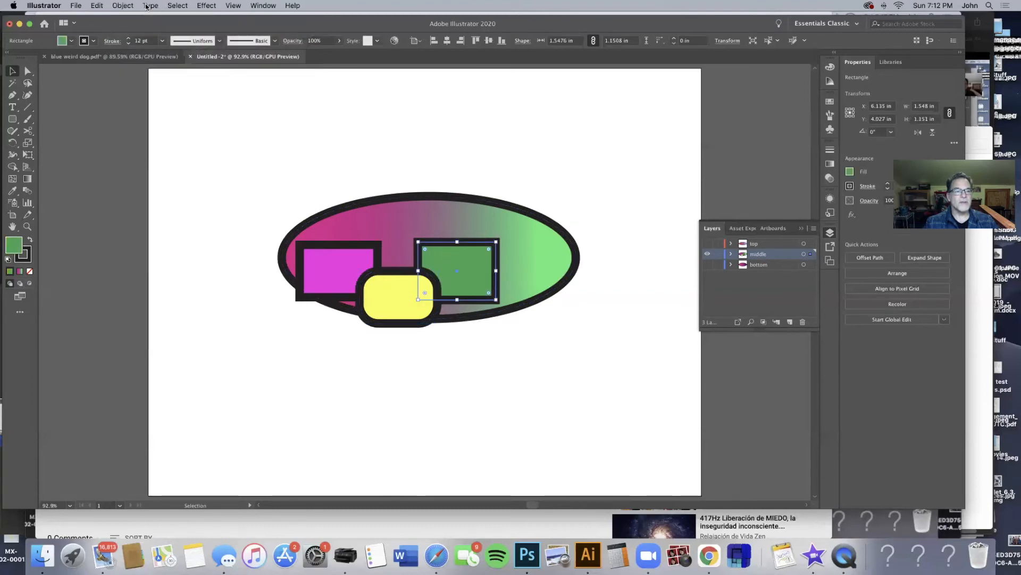
pyautogui.click(123, 5)
pyautogui.moveTo(155, 27)
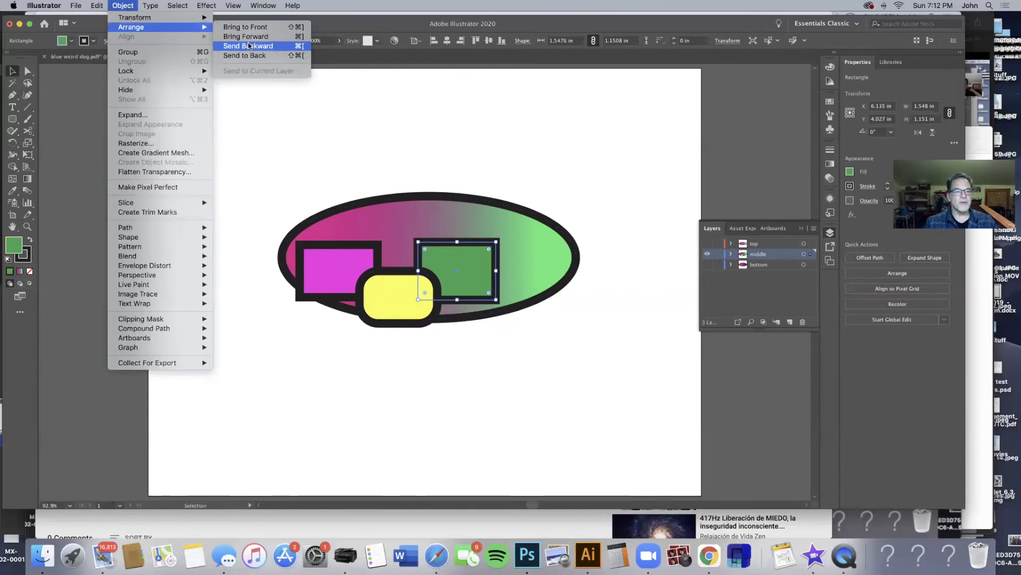
pyautogui.click(246, 39)
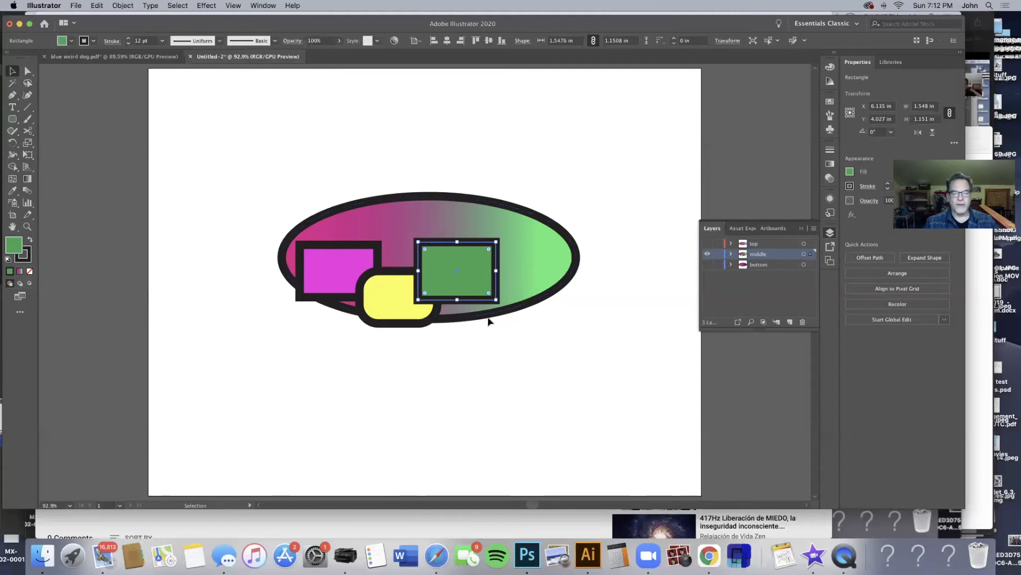
# Show the bottom and top layers again and move the middle layer above the top layer in the stacking order
pyautogui.click(708, 264)
pyautogui.click(708, 243)
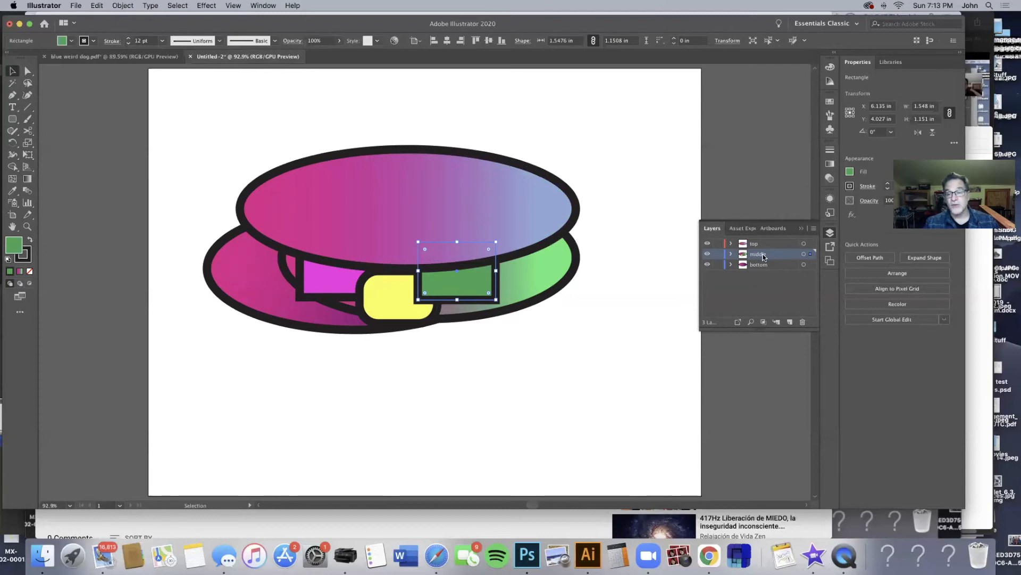
pyautogui.moveTo(763, 257); pyautogui.dragTo(760, 238)
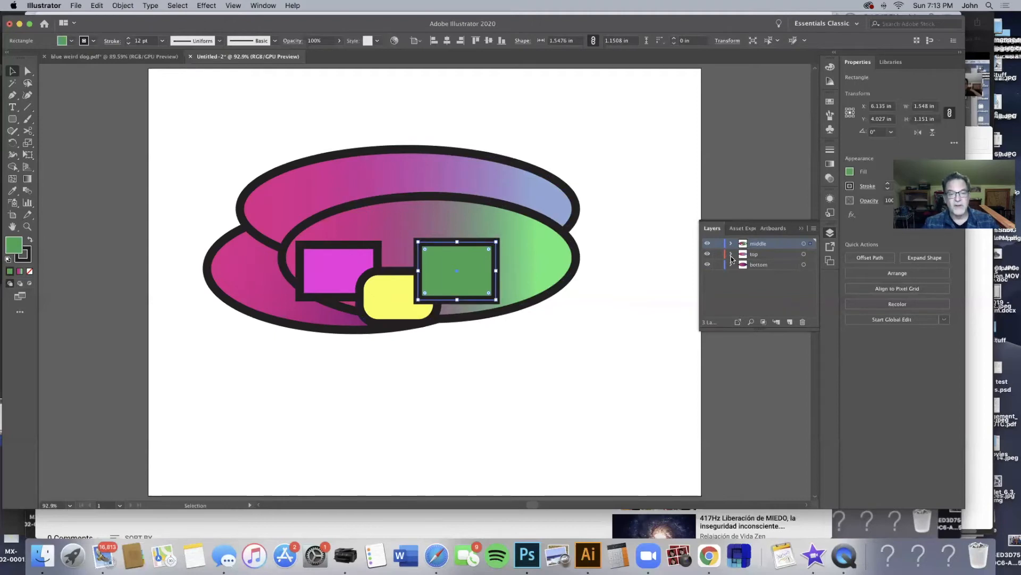
pyautogui.click(596, 322)
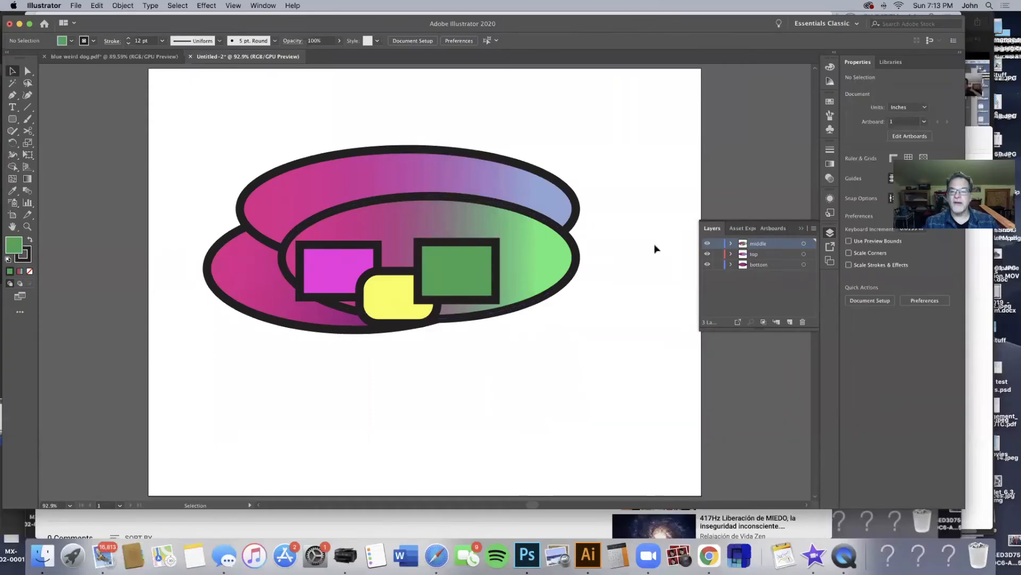
# Expand the middle layer and hide its two rectangles, rounded rectangle and ellipse one at a time, and show them all again
pyautogui.click(731, 244)
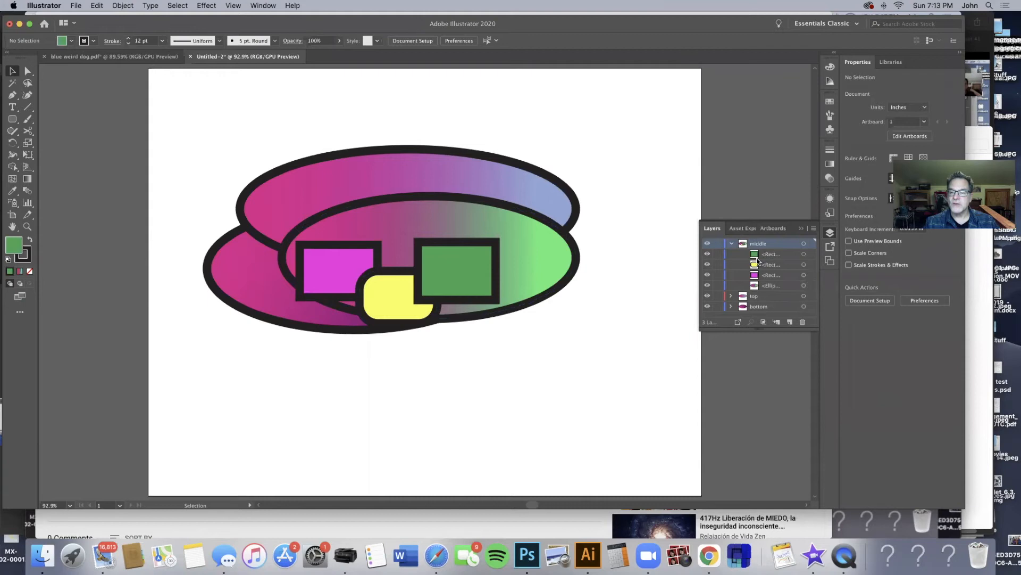
pyautogui.click(707, 255)
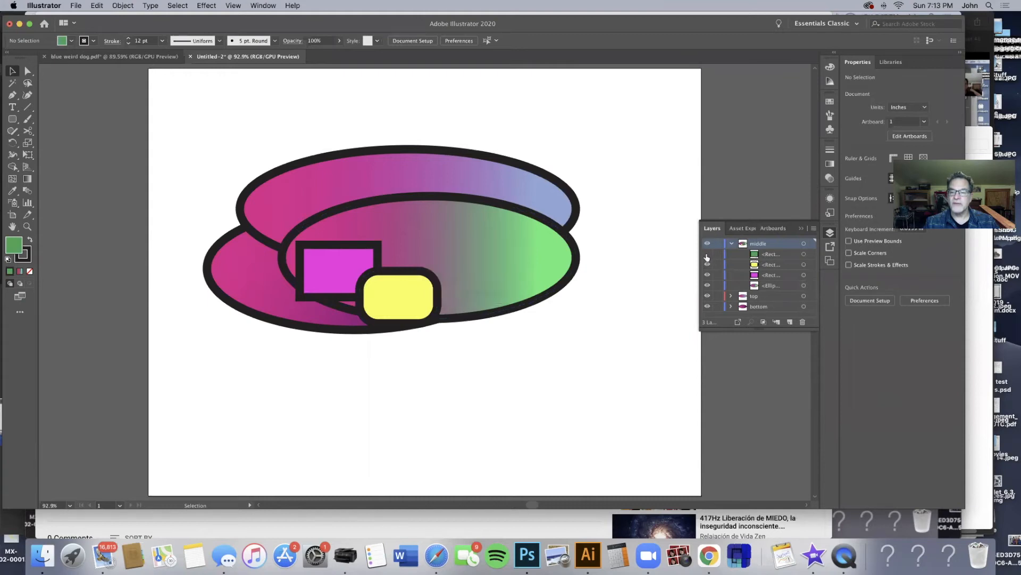
pyautogui.click(708, 265)
pyautogui.click(708, 276)
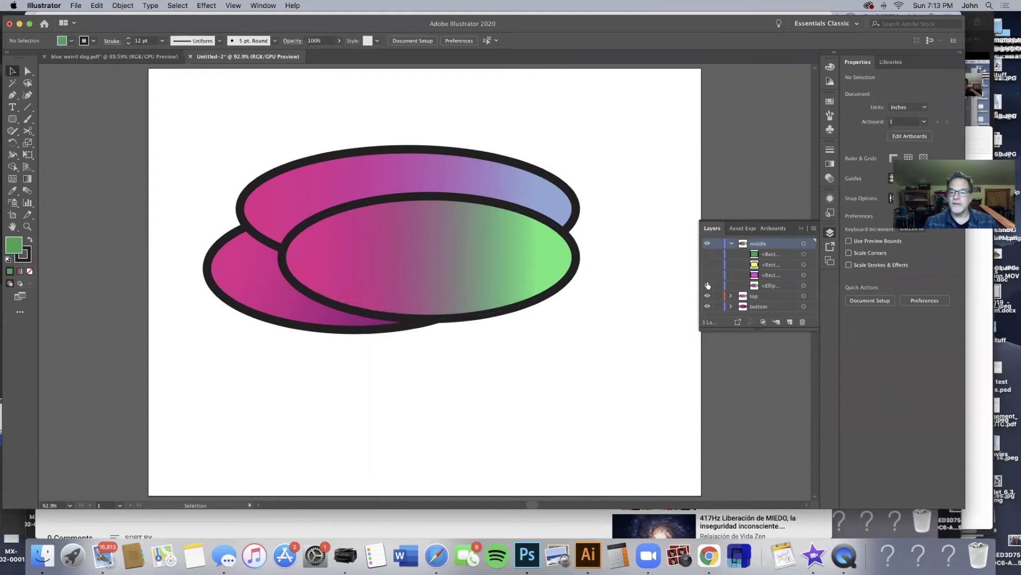
pyautogui.click(708, 285)
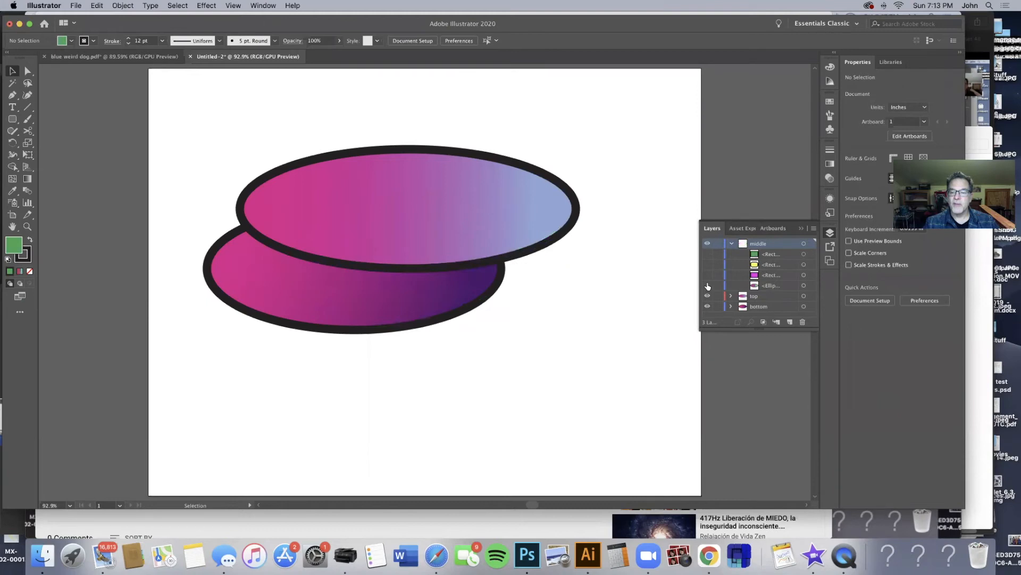
pyautogui.click(708, 286)
pyautogui.click(708, 275)
pyautogui.click(707, 265)
pyautogui.click(708, 254)
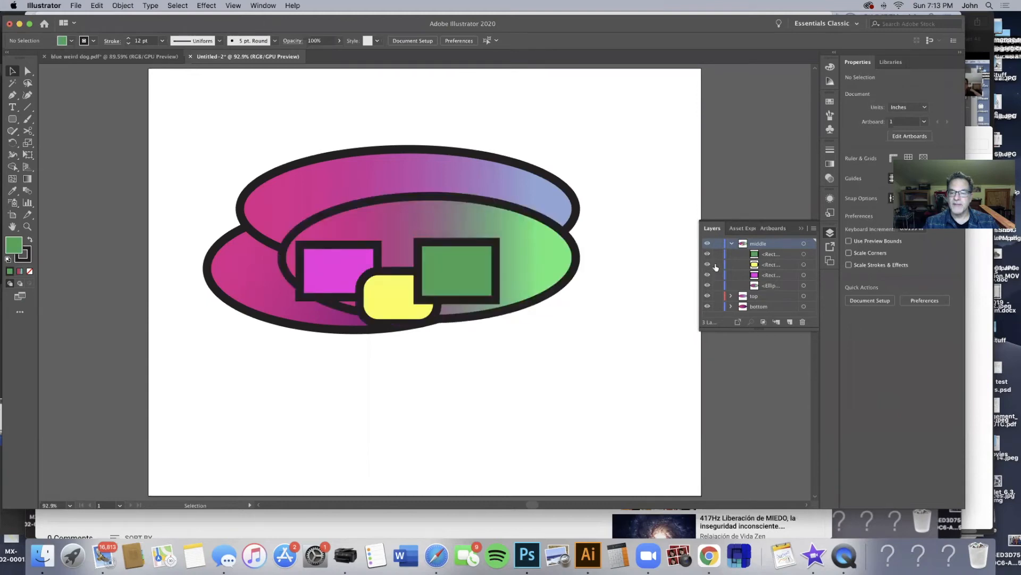
# Hide the top layer, toggle the visibility of the individual shapes on the middle layer, and restore everything to visible
pyautogui.click(707, 296)
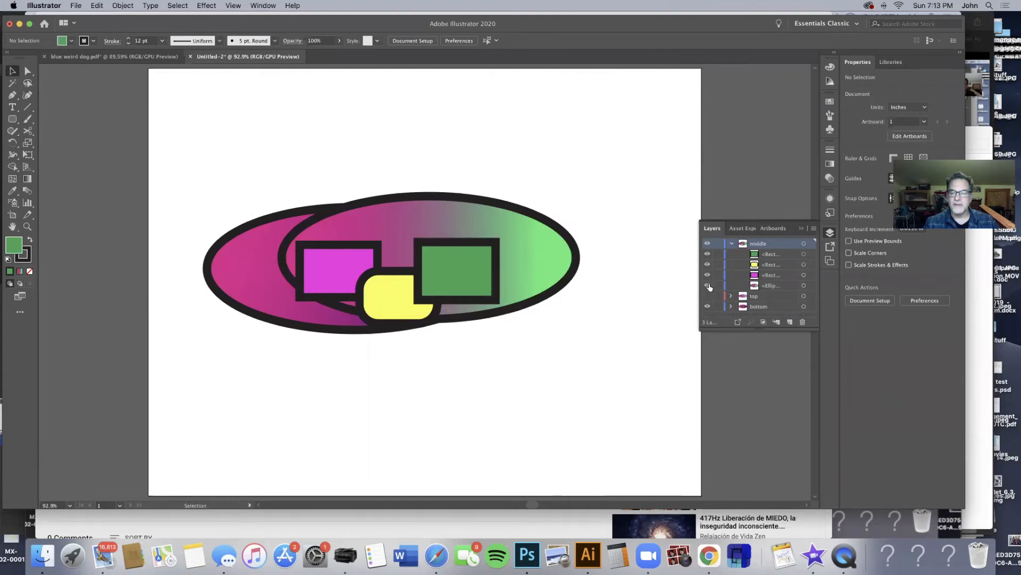
pyautogui.click(708, 275)
pyautogui.click(708, 264)
pyautogui.click(707, 254)
pyautogui.click(708, 254)
pyautogui.click(707, 264)
pyautogui.click(707, 275)
pyautogui.click(707, 286)
pyautogui.click(707, 296)
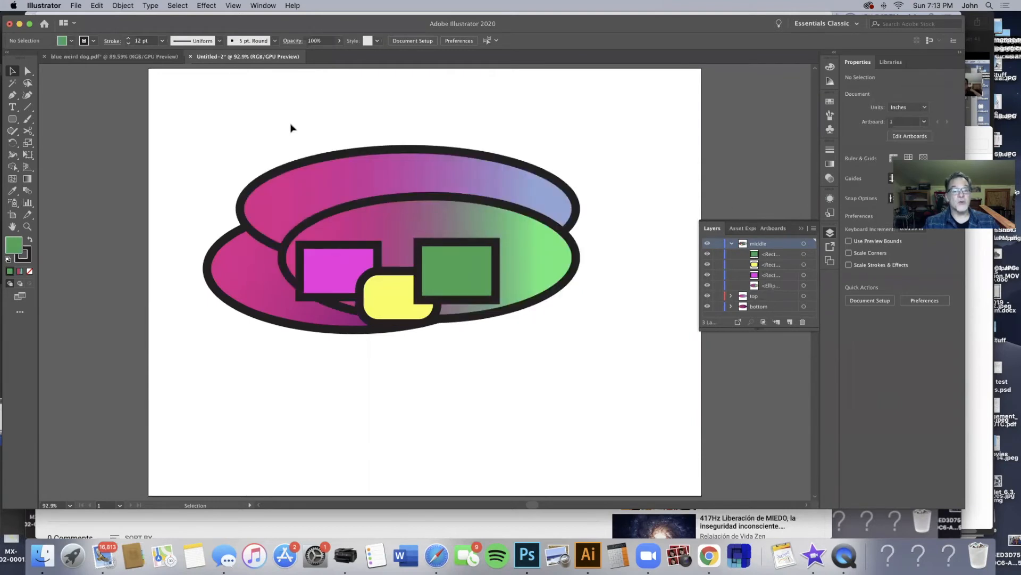
# View the artwork in Outline mode to examine the shape paths, and return to the normal preview
pyautogui.click(176, 6)
pyautogui.moveTo(233, 6)
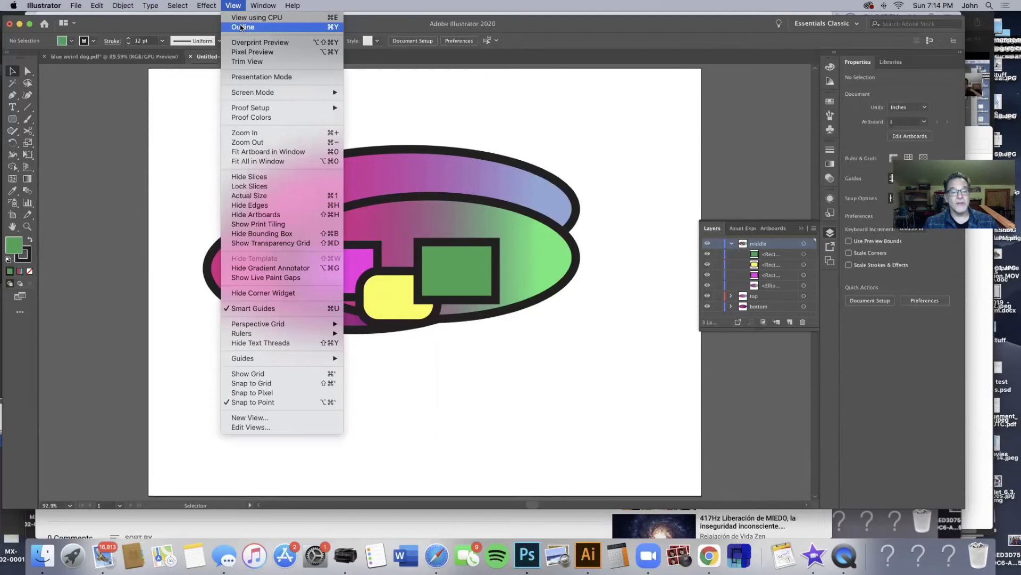
pyautogui.click(241, 26)
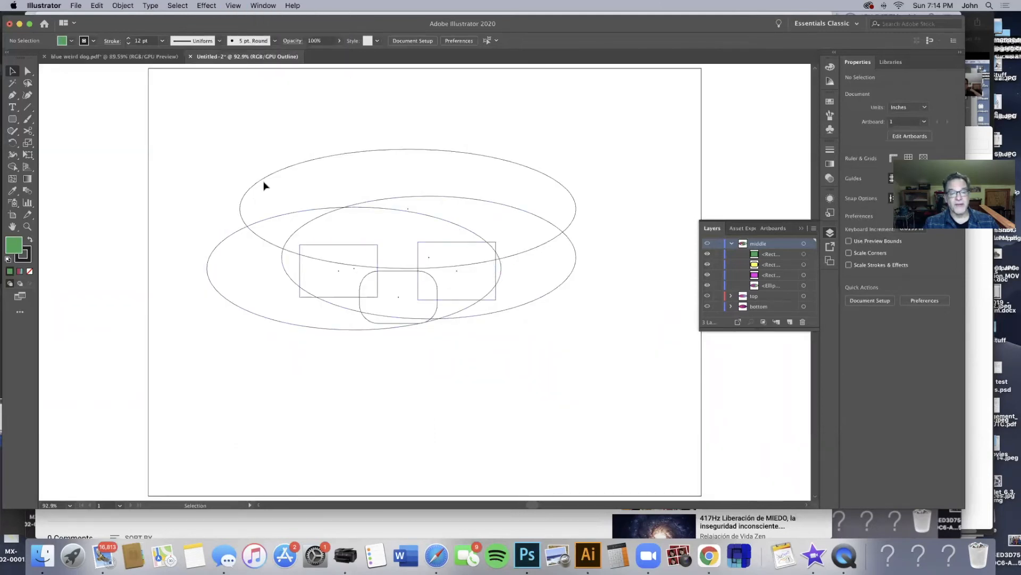
pyautogui.click(232, 6)
pyautogui.click(244, 26)
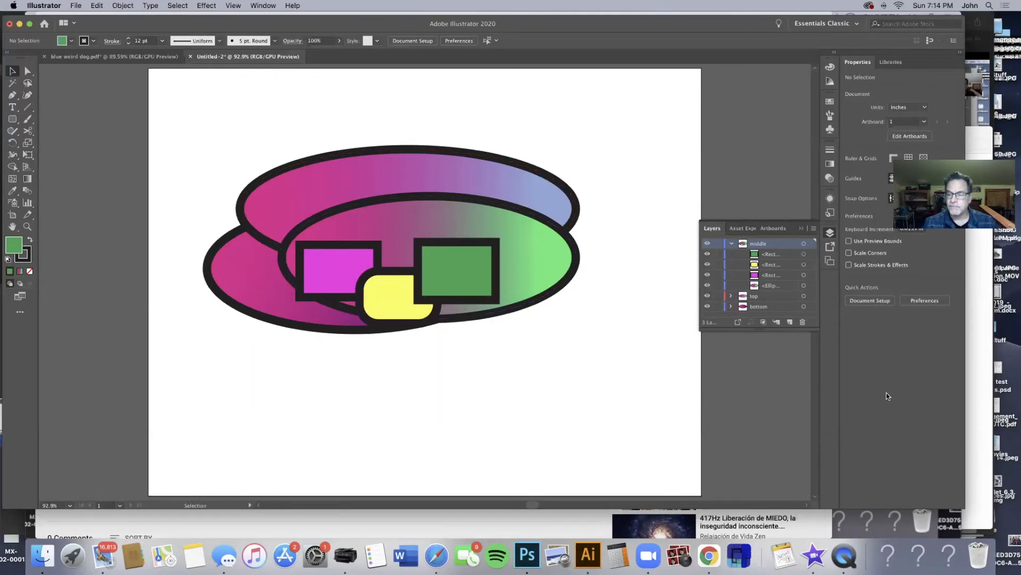
# Move the middle layer back below the top layer and delete the middle layer together with its artwork
pyautogui.click(733, 245)
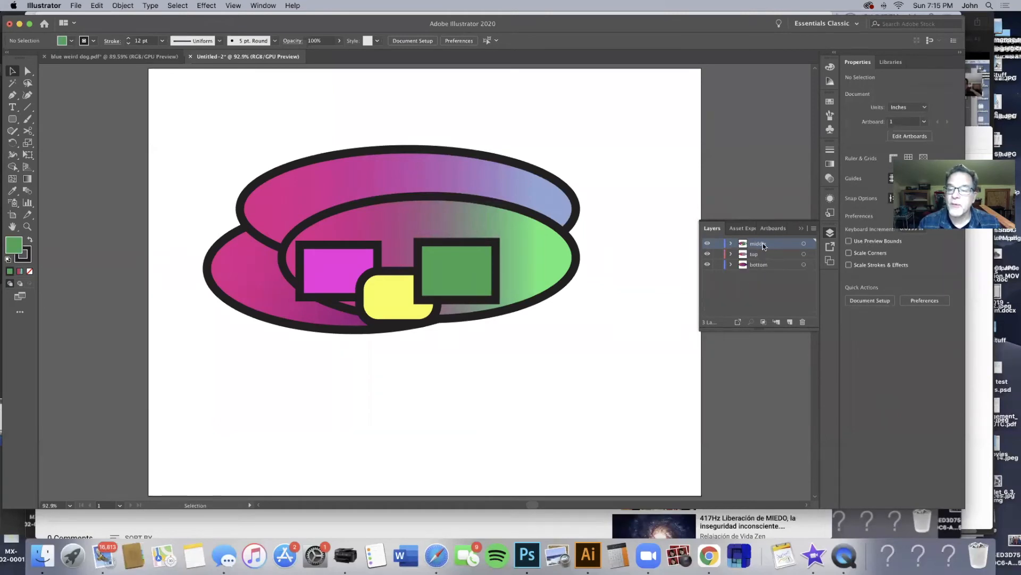
pyautogui.moveTo(763, 246); pyautogui.dragTo(760, 259)
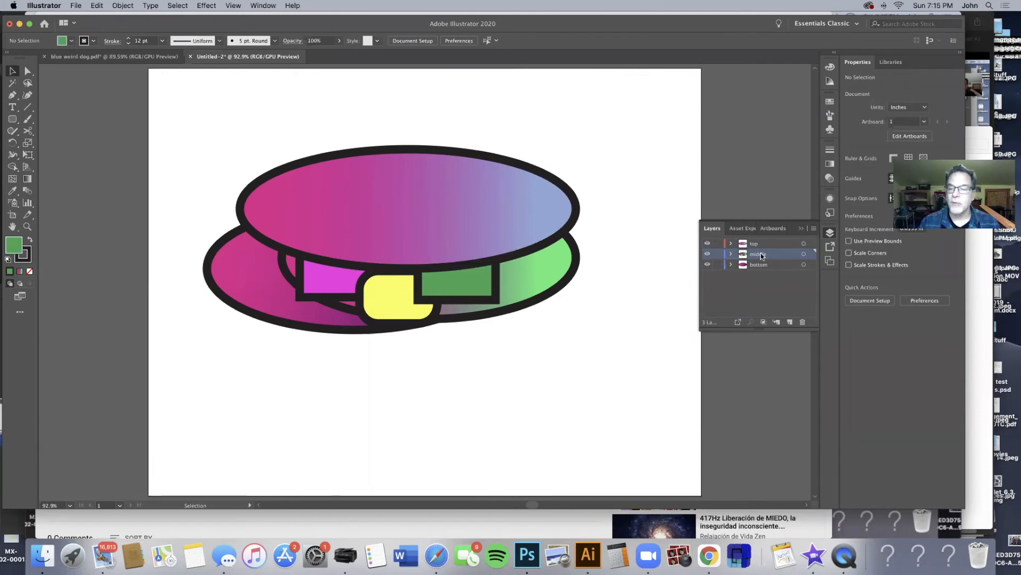
pyautogui.click(802, 323)
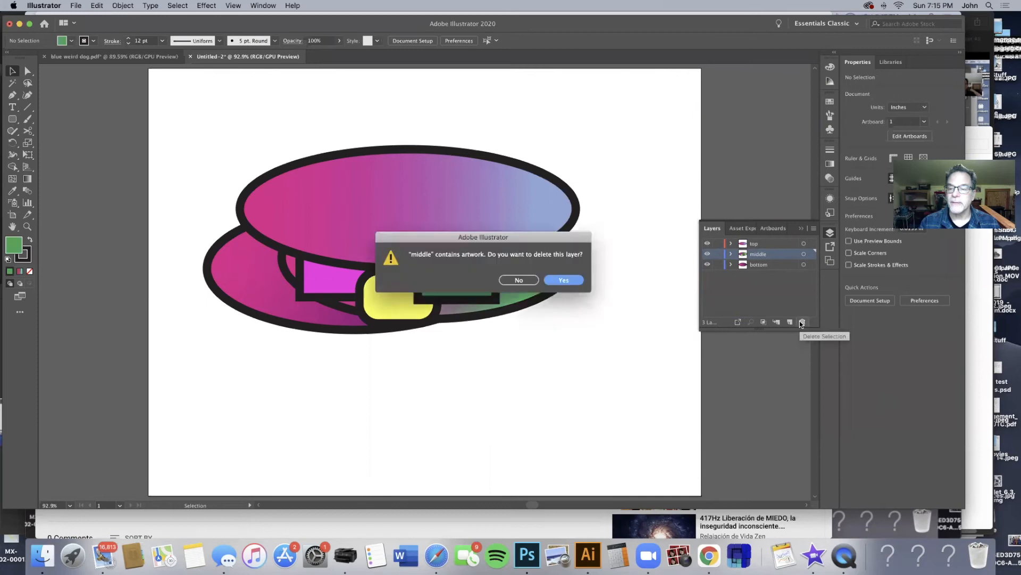
pyautogui.click(567, 279)
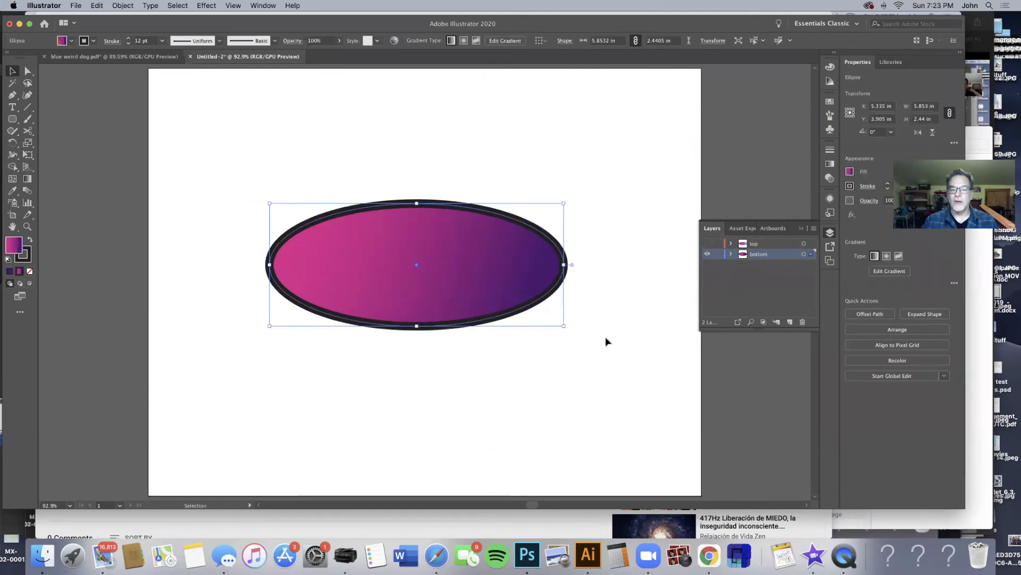
# Move the gradient ellipse toward the artboard's lower left, centred at about X 3.54 in, Y 6.09 in
pyautogui.click(607, 339)
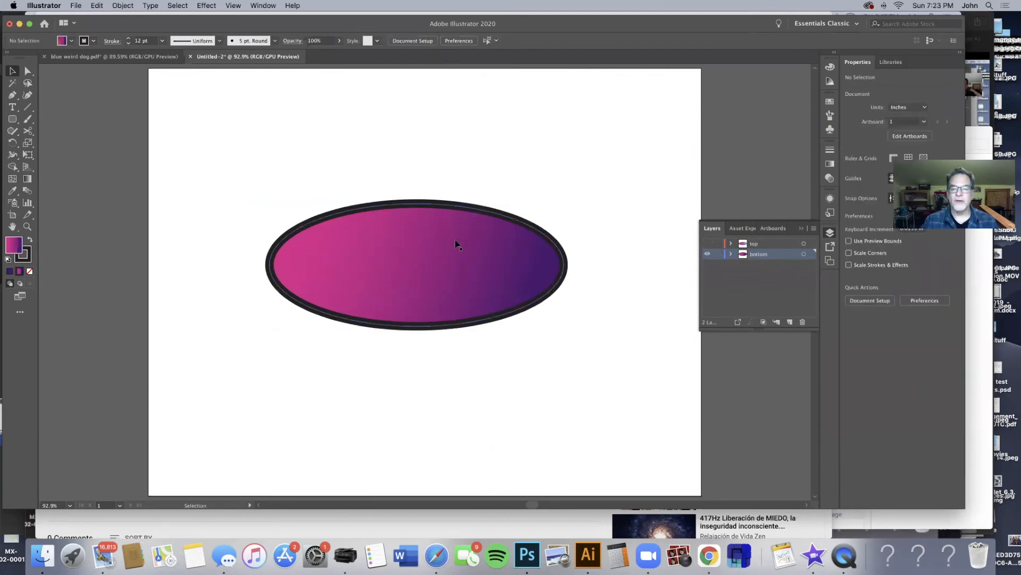
pyautogui.moveTo(373, 255); pyautogui.dragTo(363, 338)
pyautogui.moveTo(434, 352); pyautogui.dragTo(326, 357)
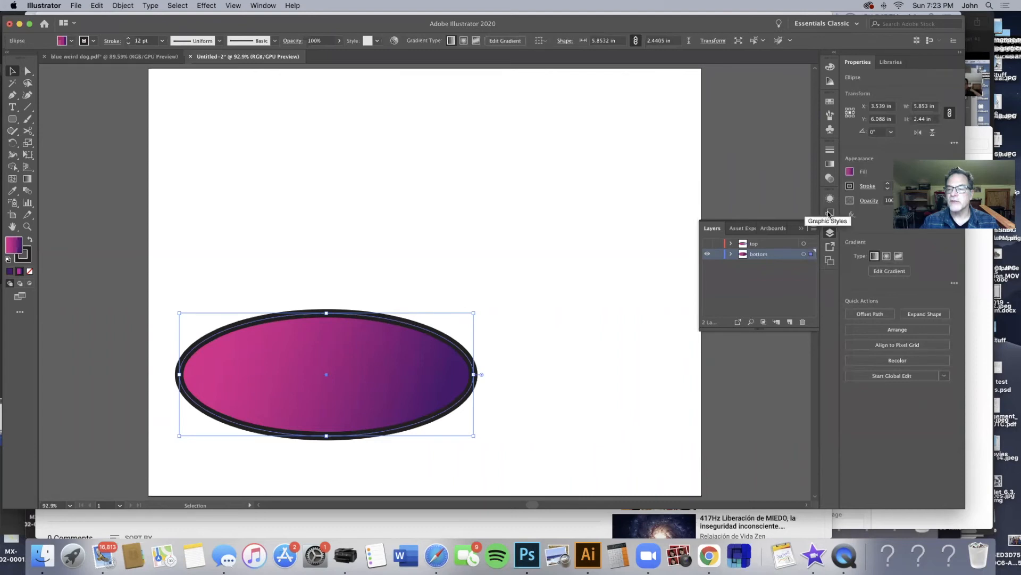
# Display the Align options and set the alignment reference to Align to Artboard
pyautogui.click(251, 5)
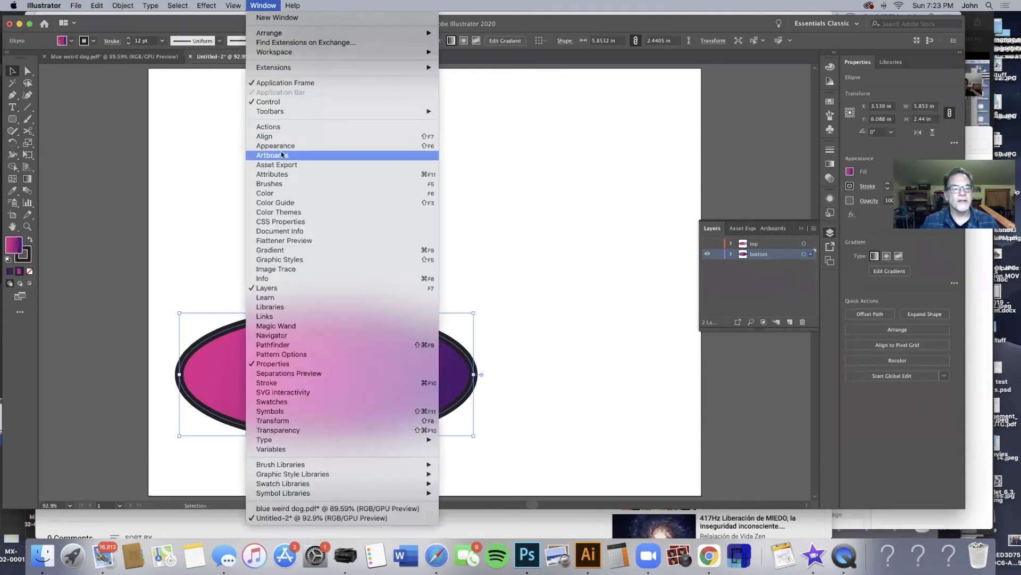
pyautogui.click(273, 137)
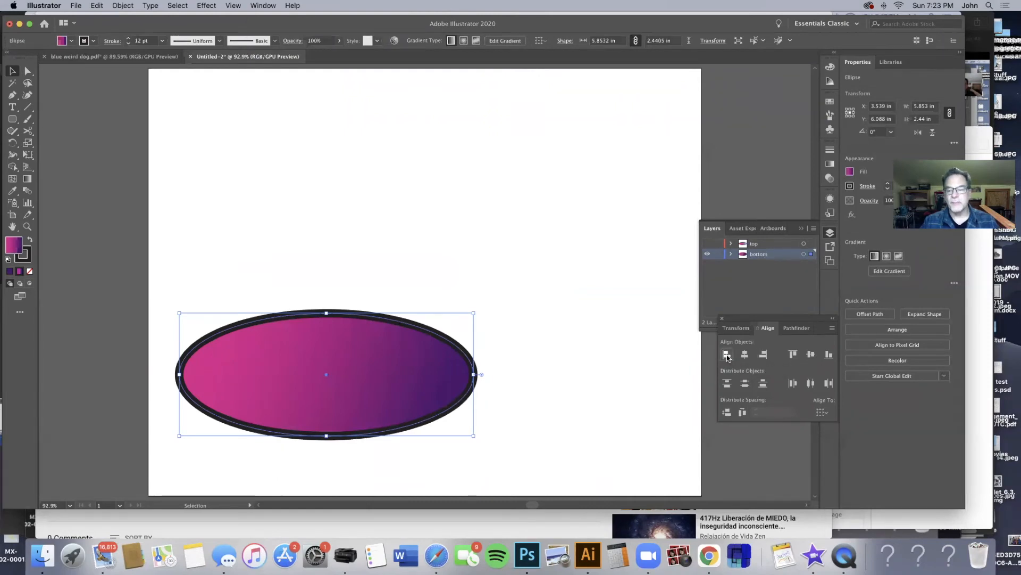
pyautogui.click(822, 411)
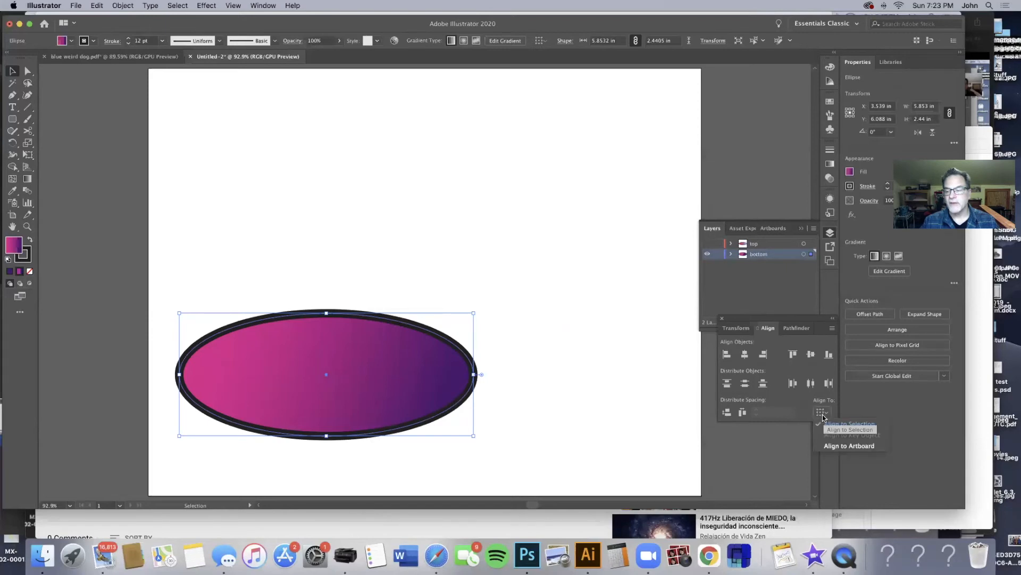
pyautogui.click(836, 447)
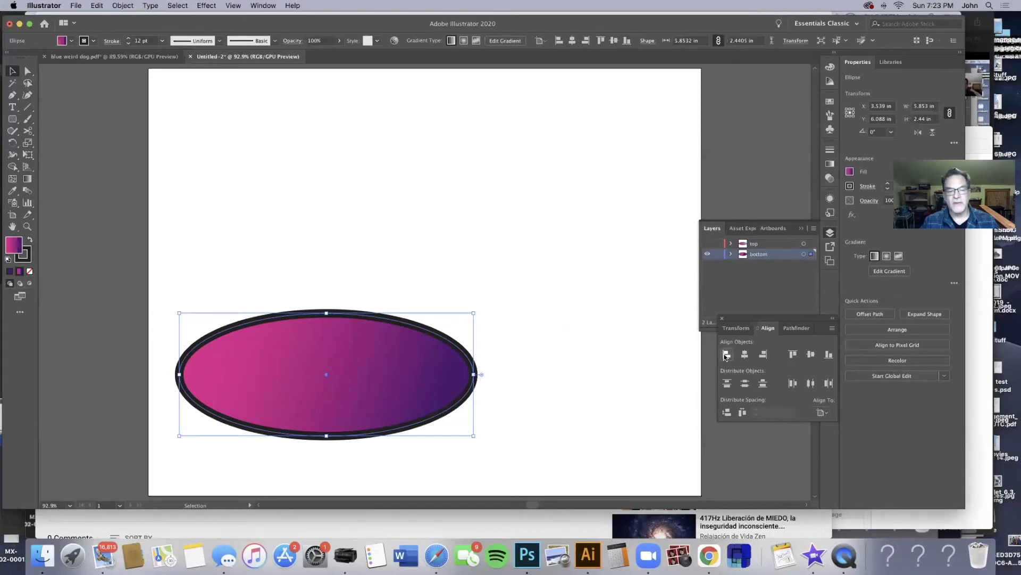
# Align the ellipse to the artboard's left and right edges in turn, and finish by centring it vertically and horizontally
pyautogui.click(726, 355)
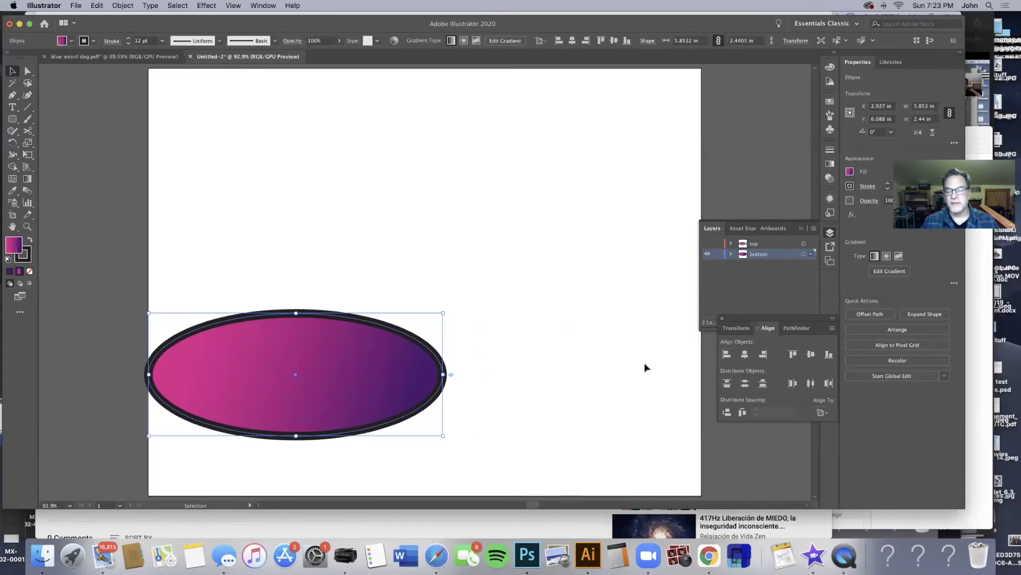
pyautogui.click(764, 357)
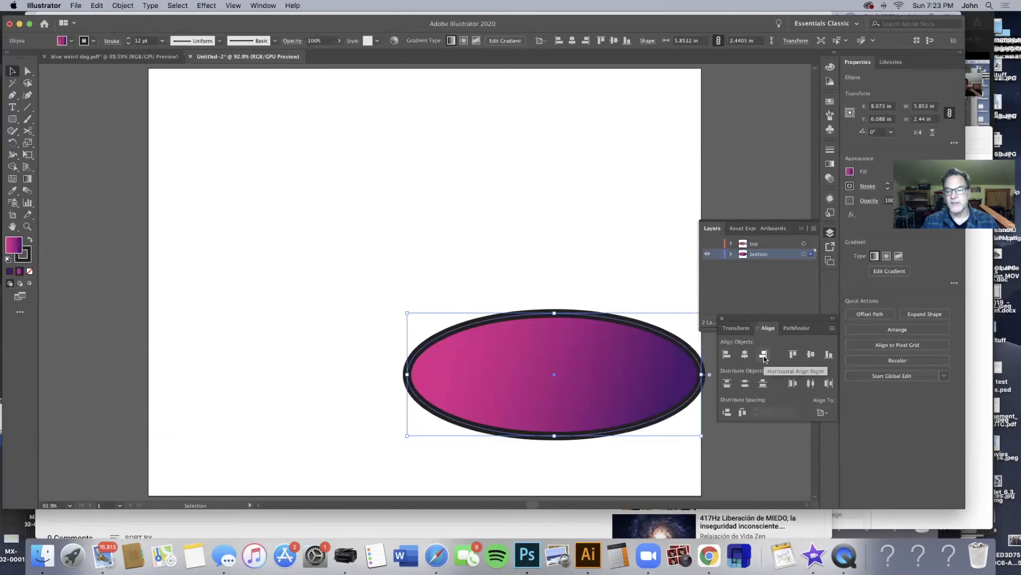
pyautogui.click(811, 355)
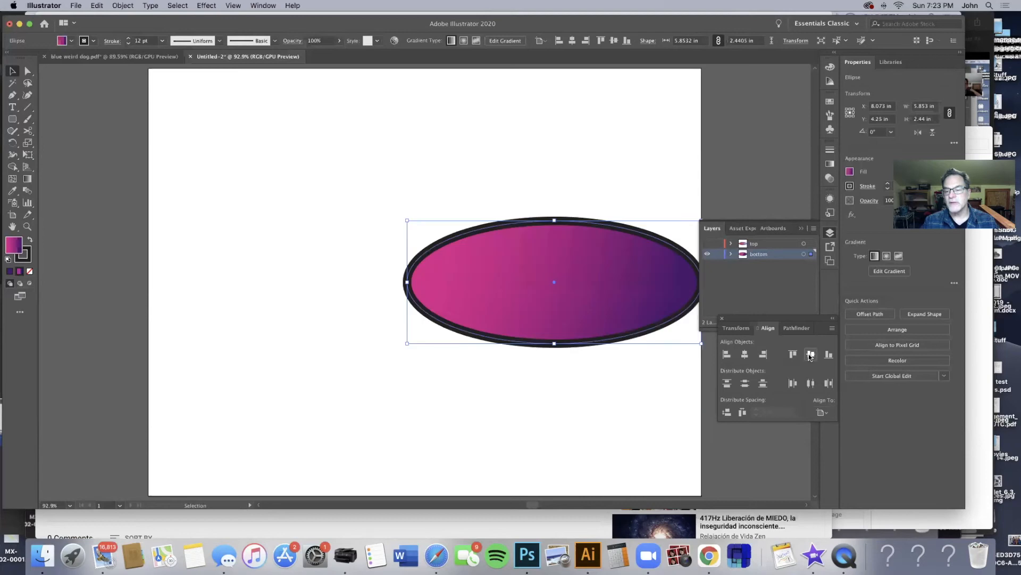
pyautogui.click(745, 354)
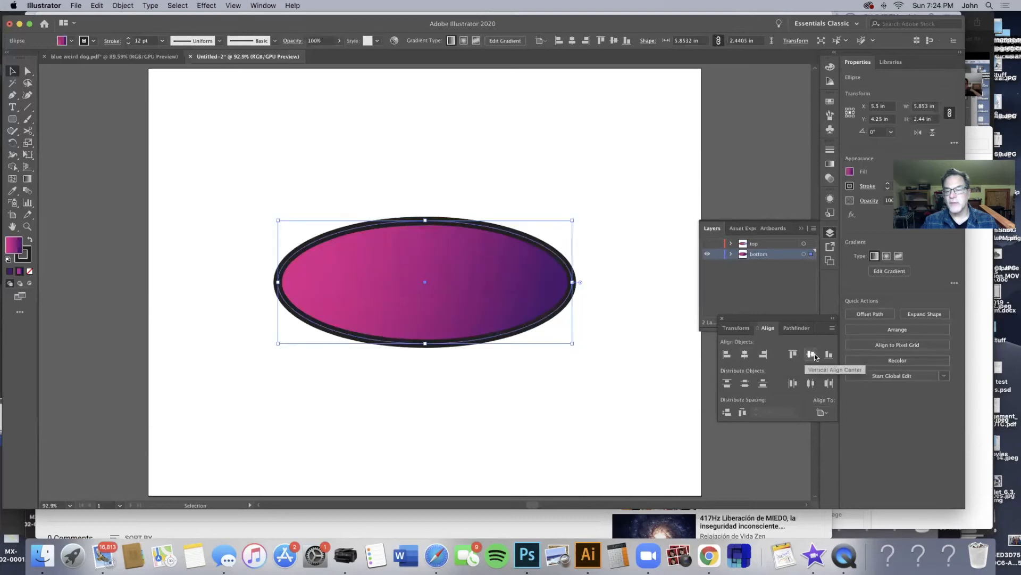
# Align the ellipse to the artboard's left, top, bottom and right edges in turn, and return it to the exact centre
pyautogui.click(726, 356)
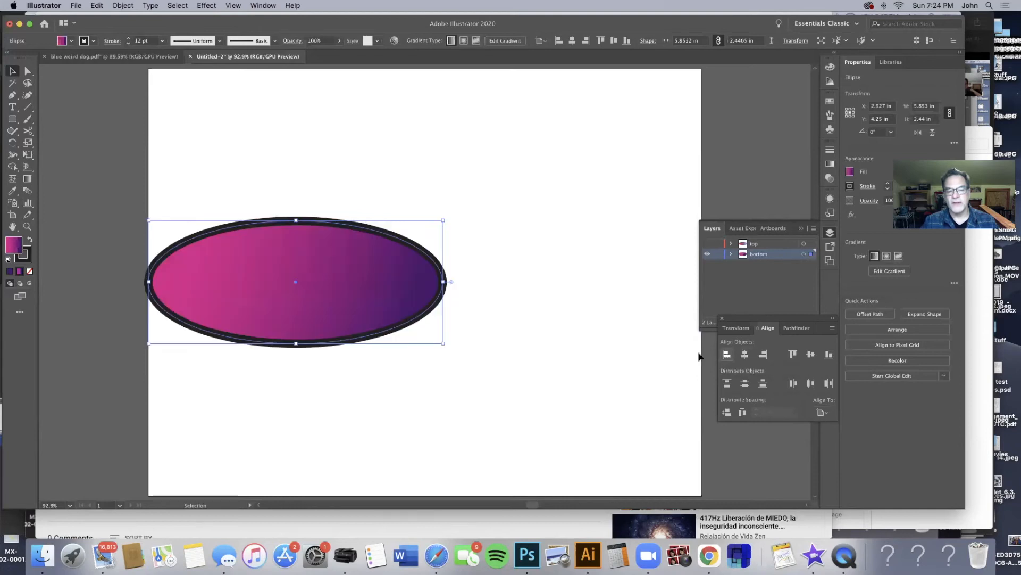
pyautogui.click(792, 354)
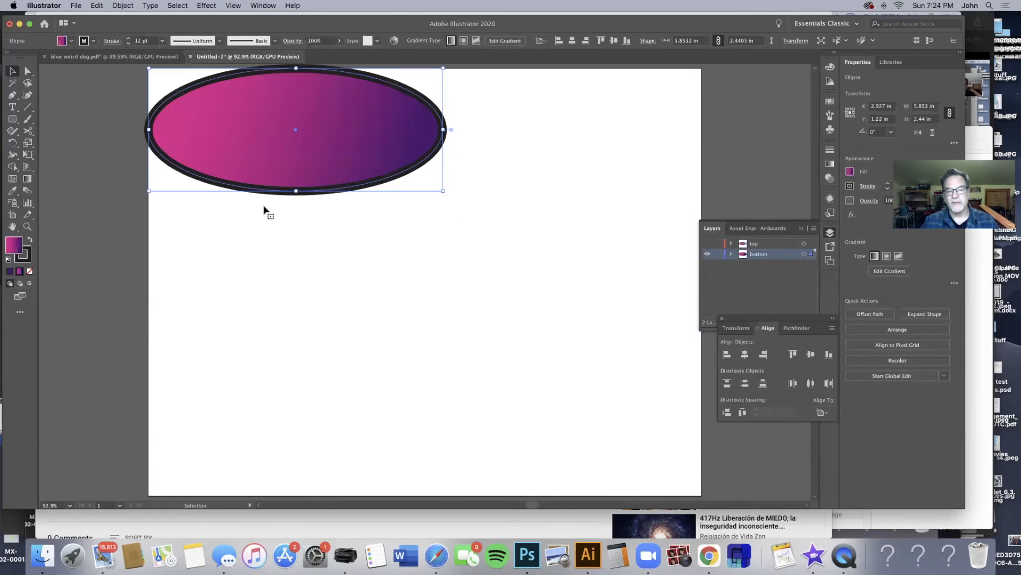
pyautogui.click(829, 359)
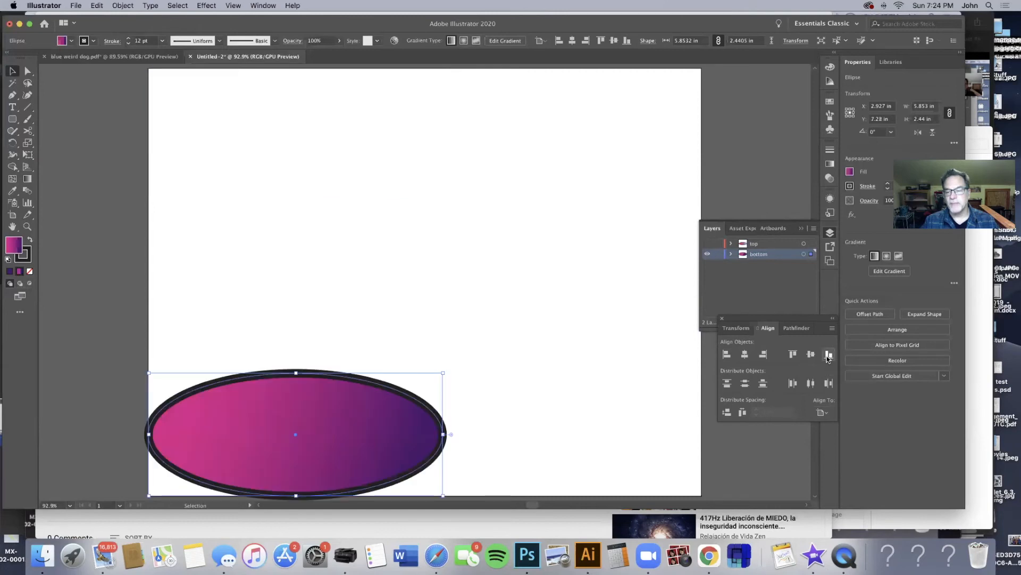
pyautogui.click(763, 355)
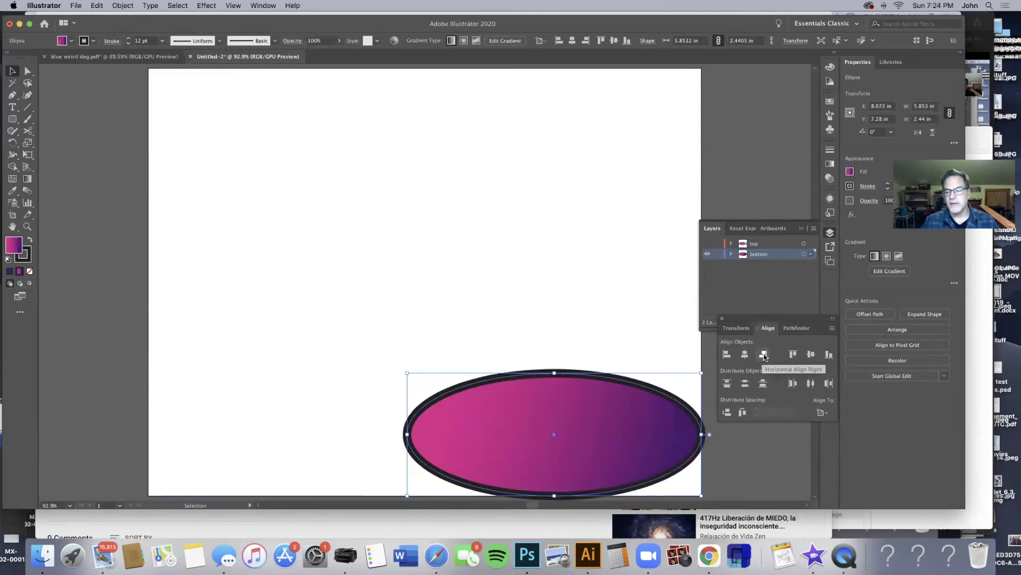
pyautogui.click(745, 355)
pyautogui.click(810, 354)
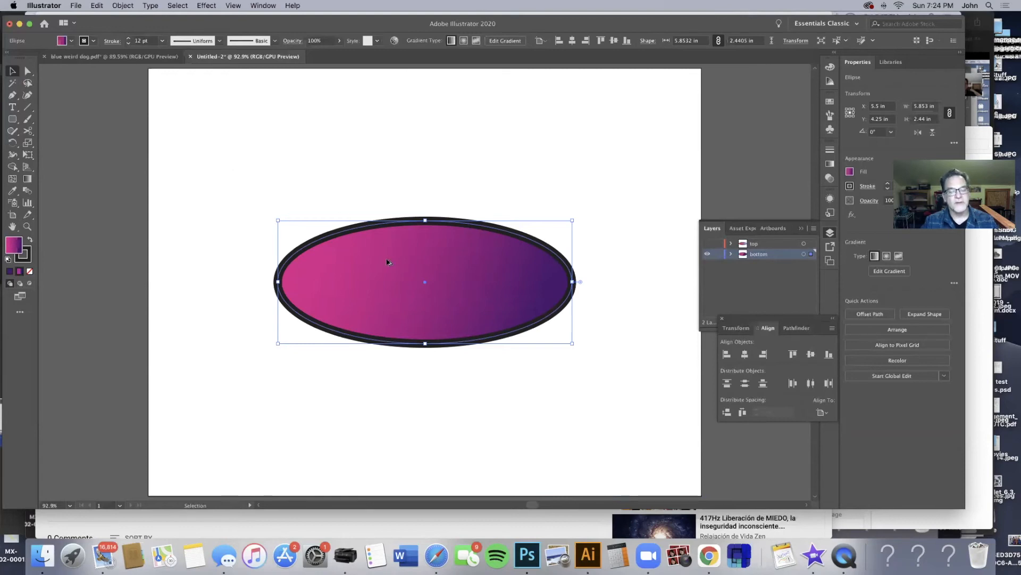
# Place a copy of the ellipse near the artboard's upper right and scale it down proportionally to about 4.11 by 1.91 in
pyautogui.moveTo(389, 260); pyautogui.dragTo(454, 129)
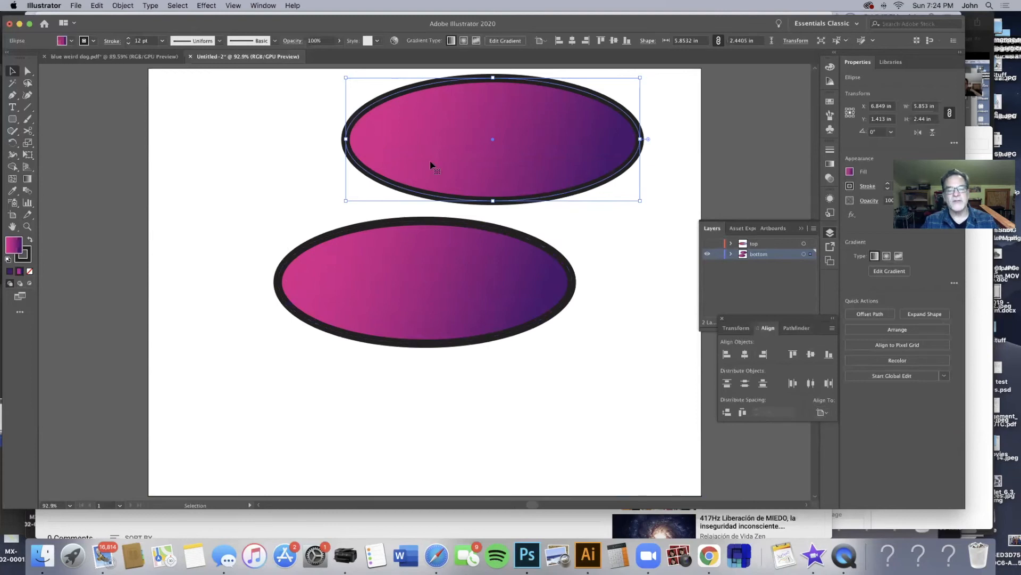
pyautogui.moveTo(346, 78); pyautogui.dragTo(433, 105)
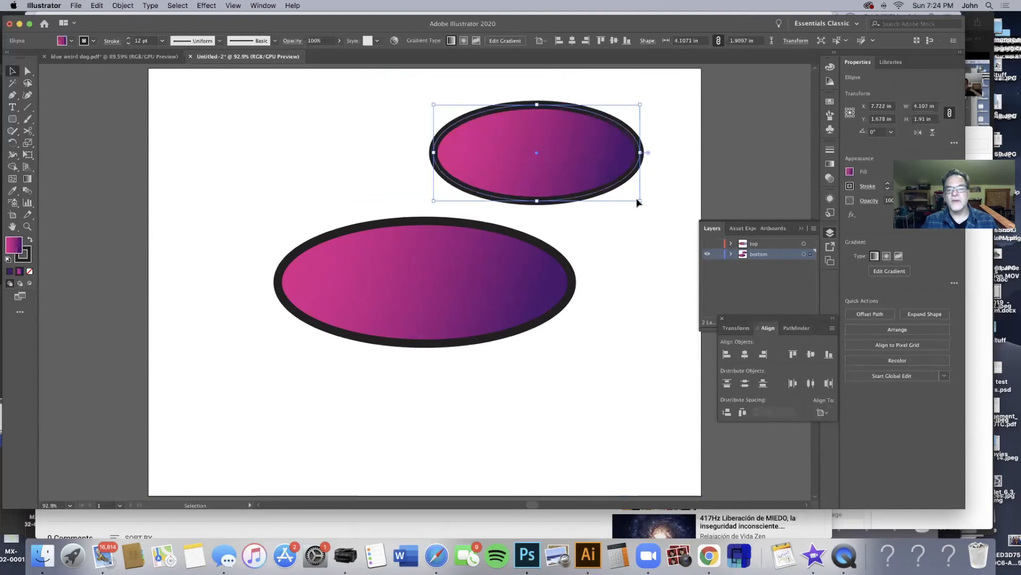
pyautogui.click(624, 185)
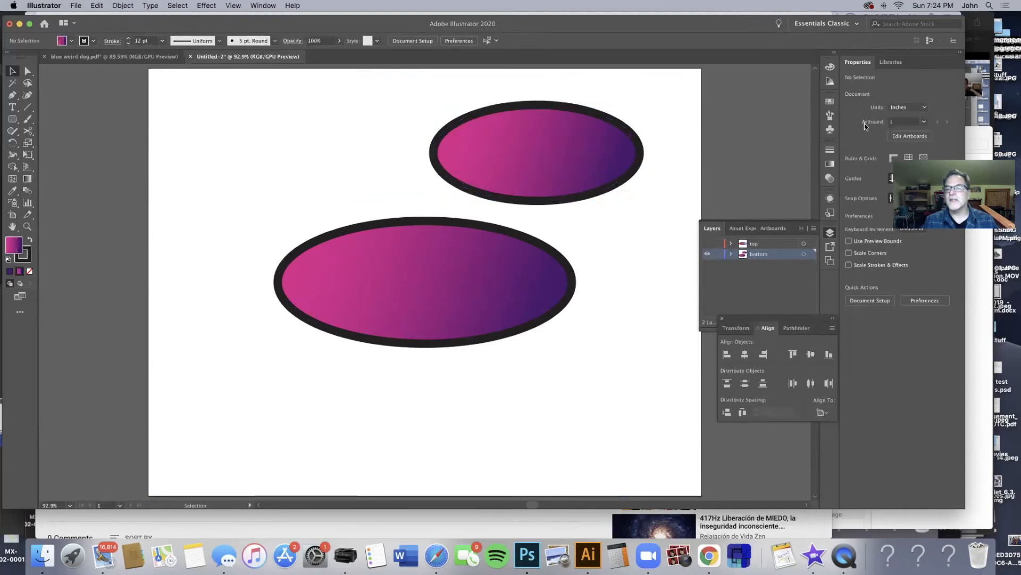
# Give the smaller ellipse at the artboard's upper right a light blue fill and a green stroke
pyautogui.click(568, 166)
pyautogui.click(850, 172)
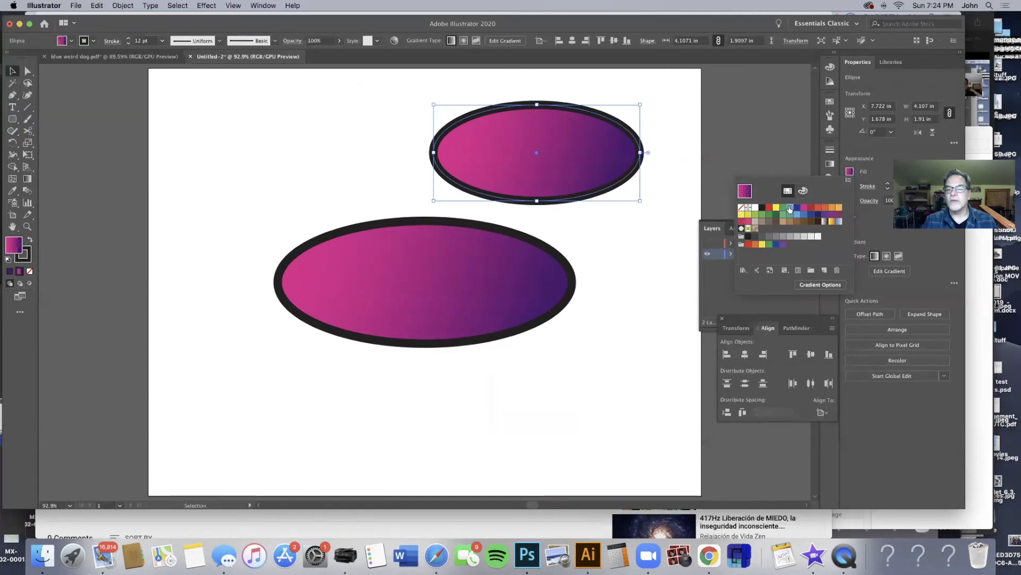
pyautogui.click(790, 209)
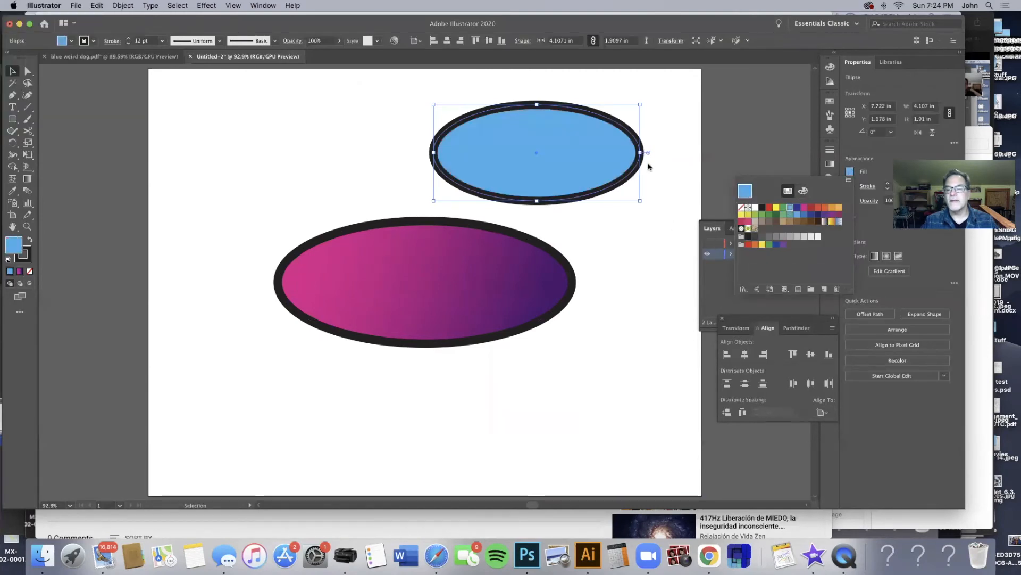
pyautogui.click(868, 188)
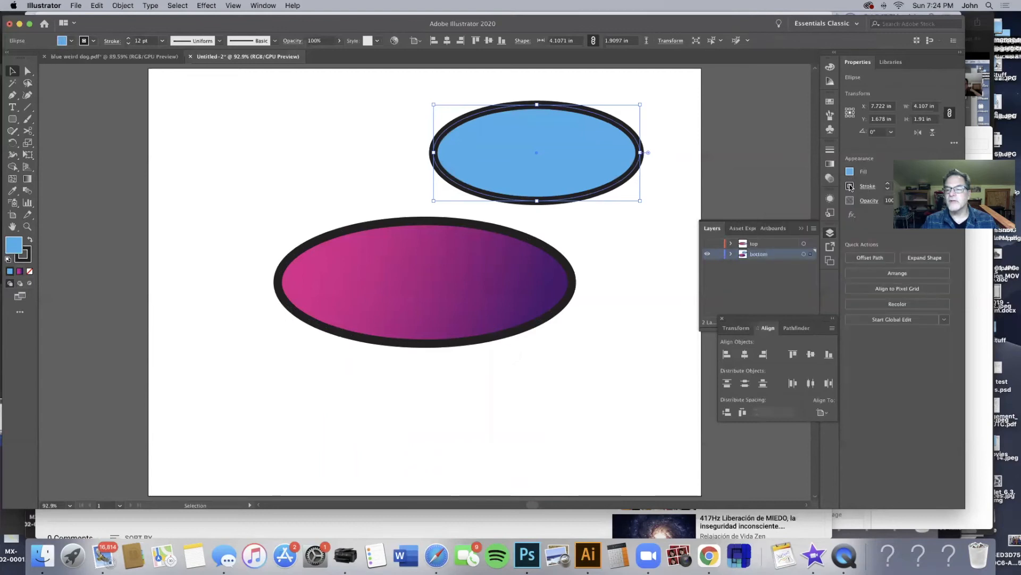
pyautogui.click(850, 186)
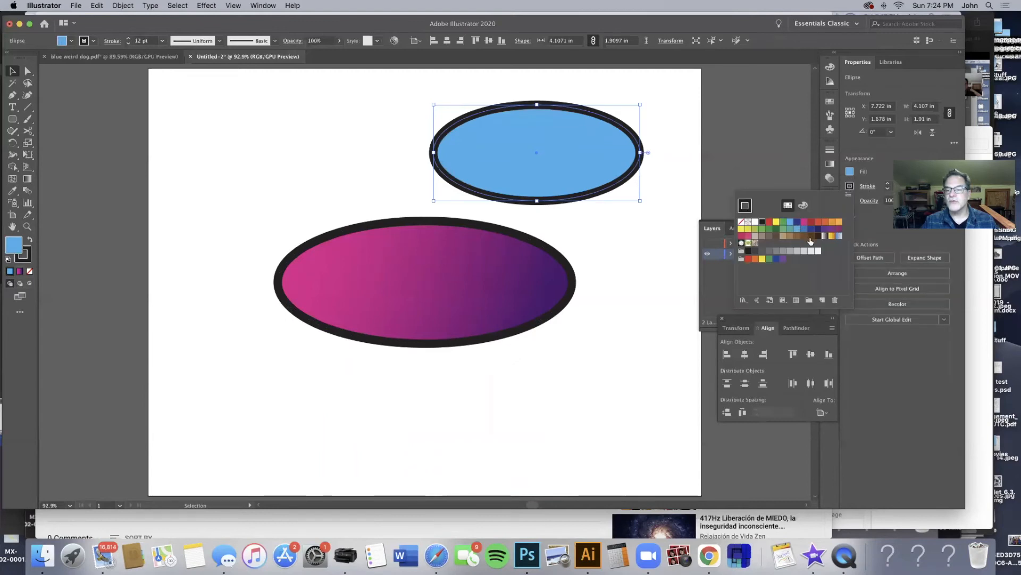
pyautogui.click(769, 260)
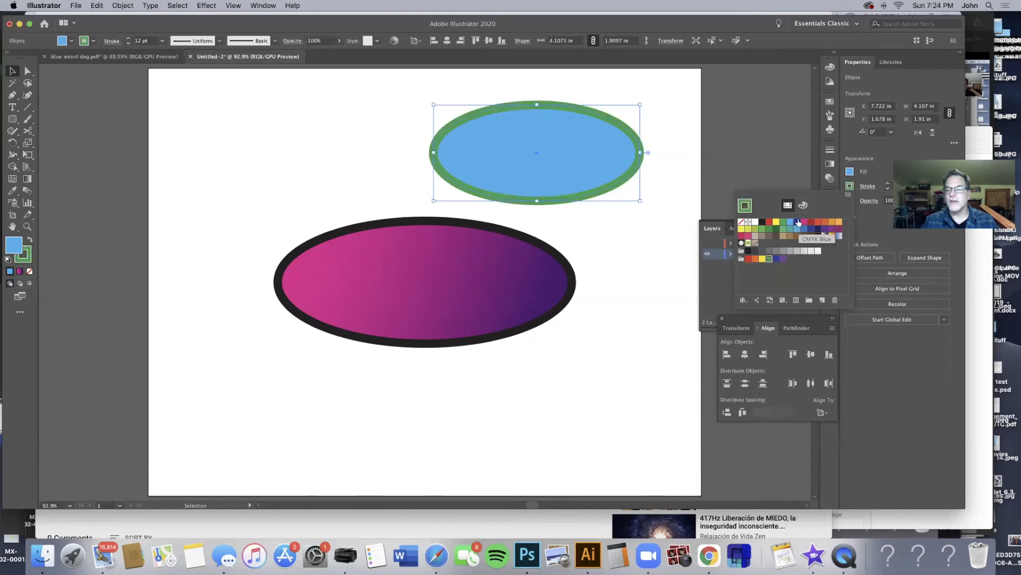
pyautogui.click(661, 173)
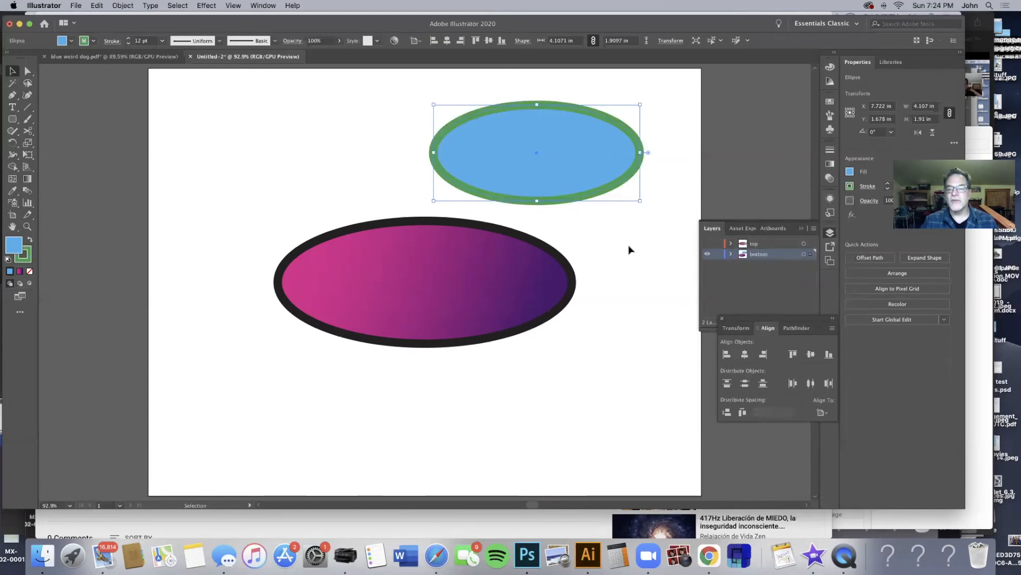
# Select both ellipses with the blue one as key object and centre the gradient ellipse on it horizontally and vertically
pyautogui.click(12, 72)
pyautogui.keyDown('shift'); pyautogui.click(351, 254); pyautogui.keyUp('shift')
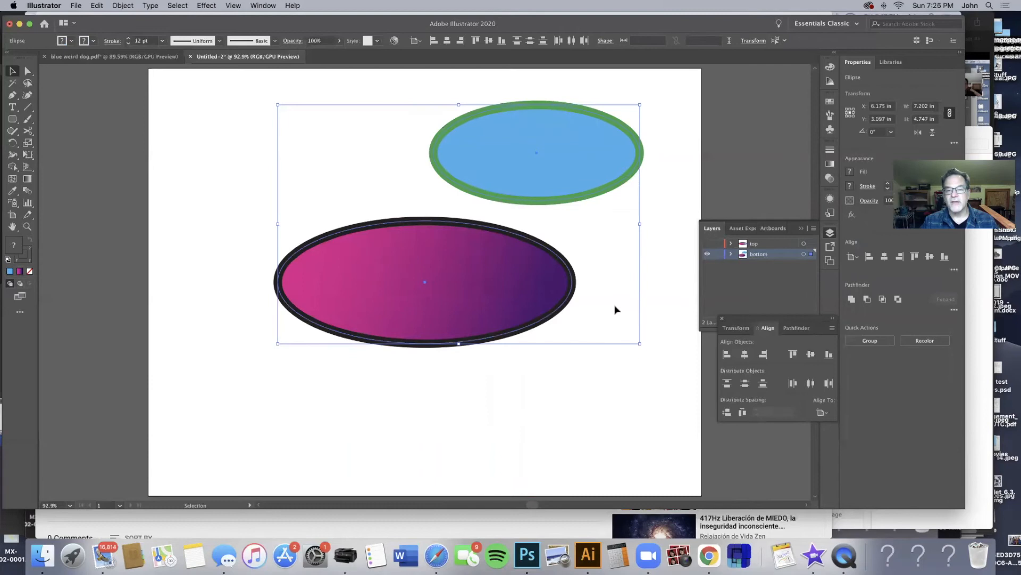
pyautogui.click(517, 175)
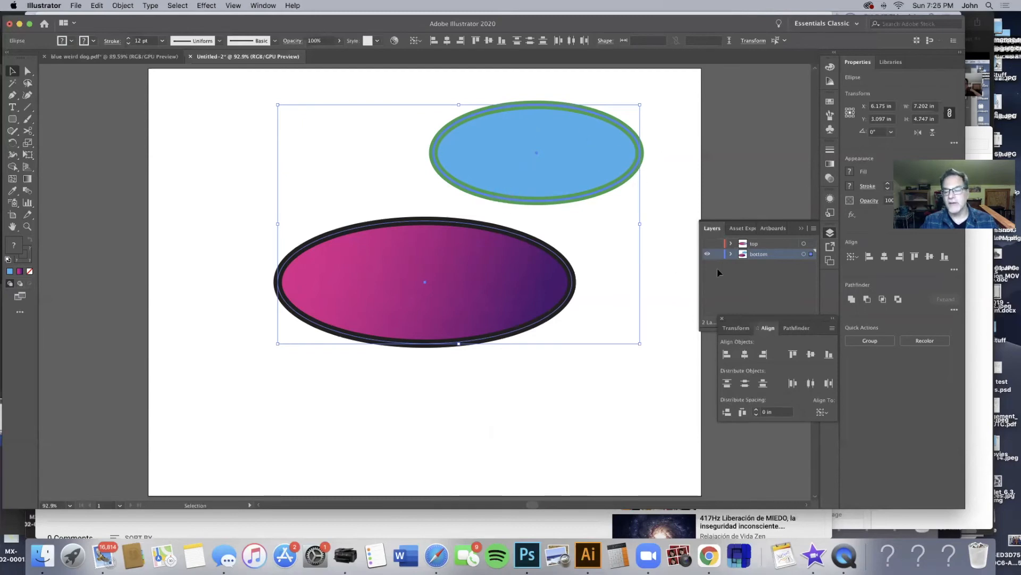
pyautogui.click(822, 411)
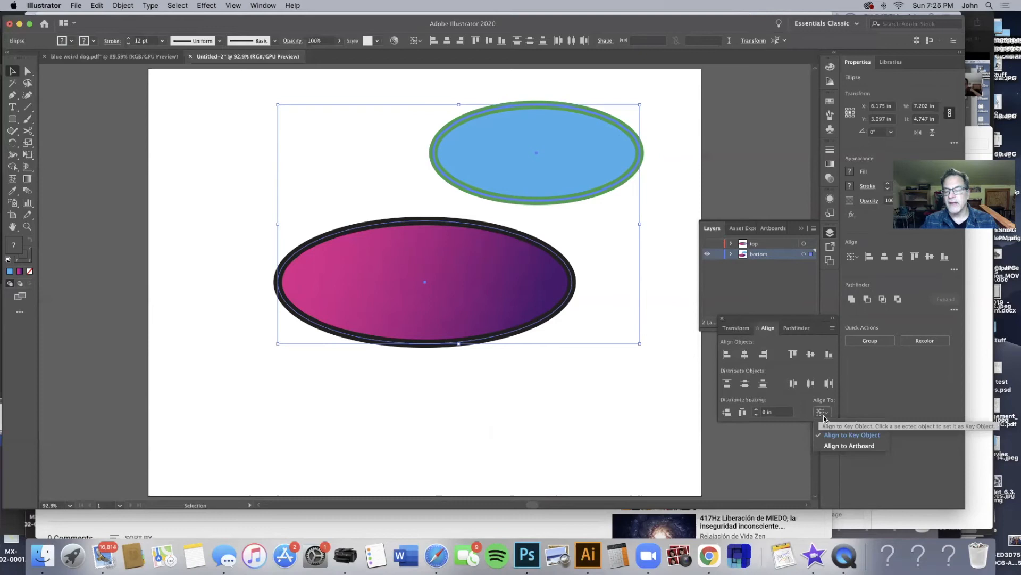
pyautogui.click(832, 434)
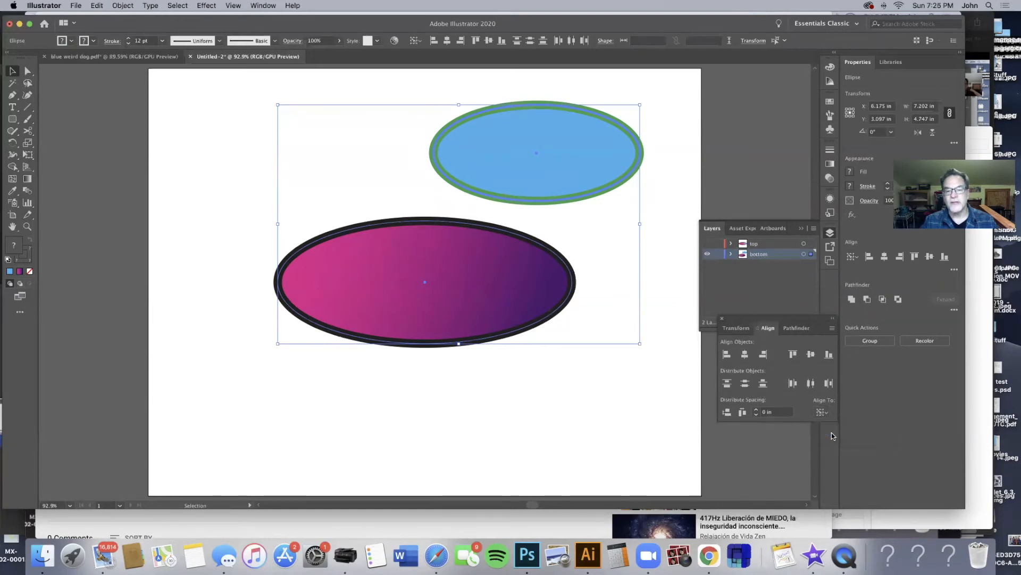
pyautogui.click(745, 354)
pyautogui.click(809, 354)
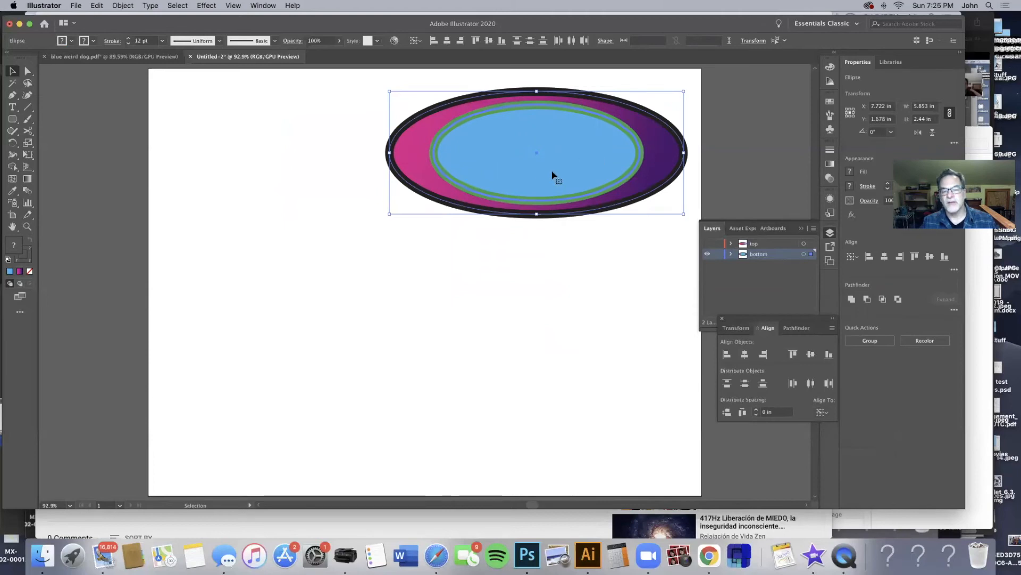
# Align the gradient ellipse to the blue key ellipse's bottom, top, left and right edges in turn
pyautogui.click(828, 356)
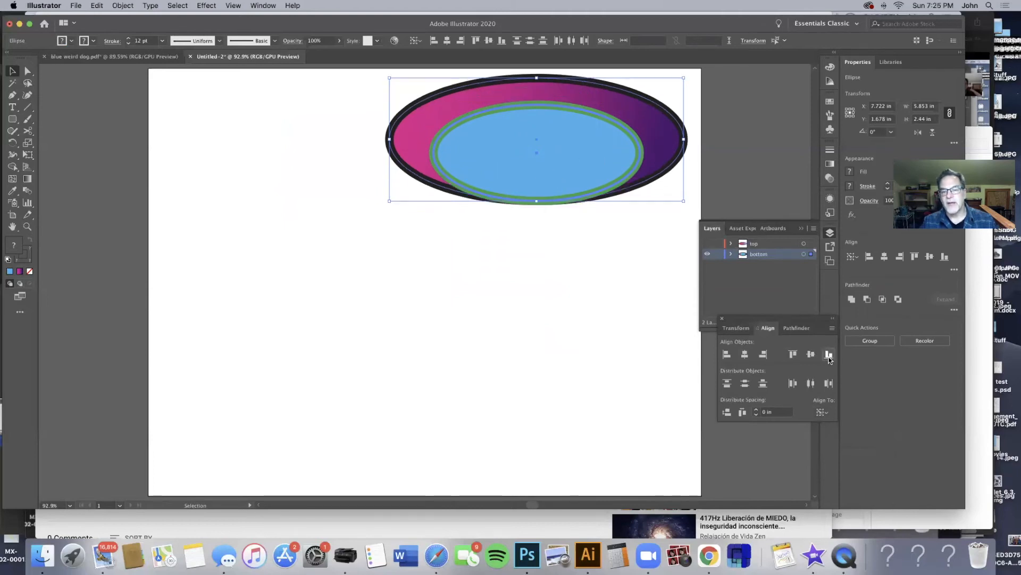
pyautogui.click(793, 354)
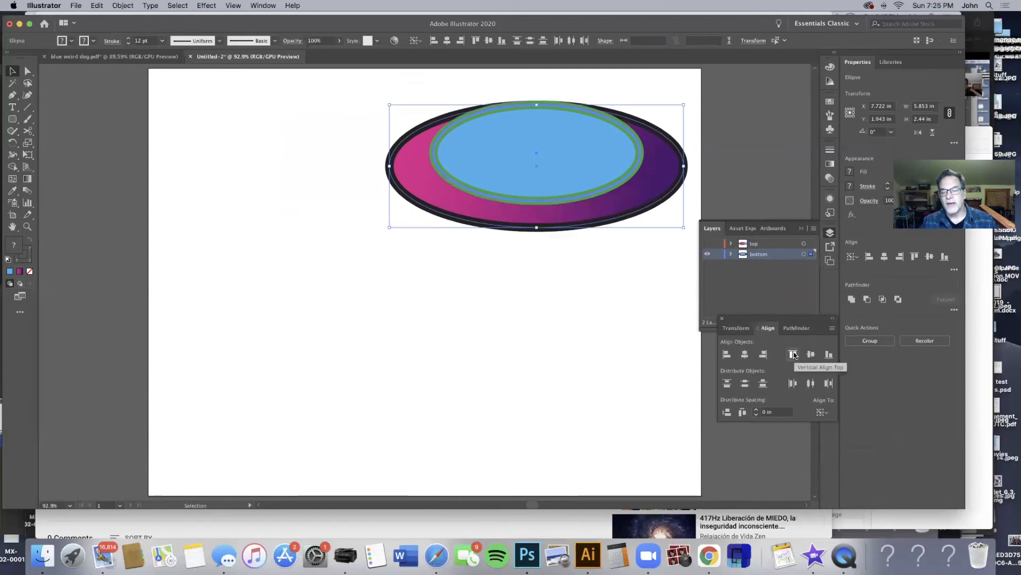
pyautogui.click(727, 356)
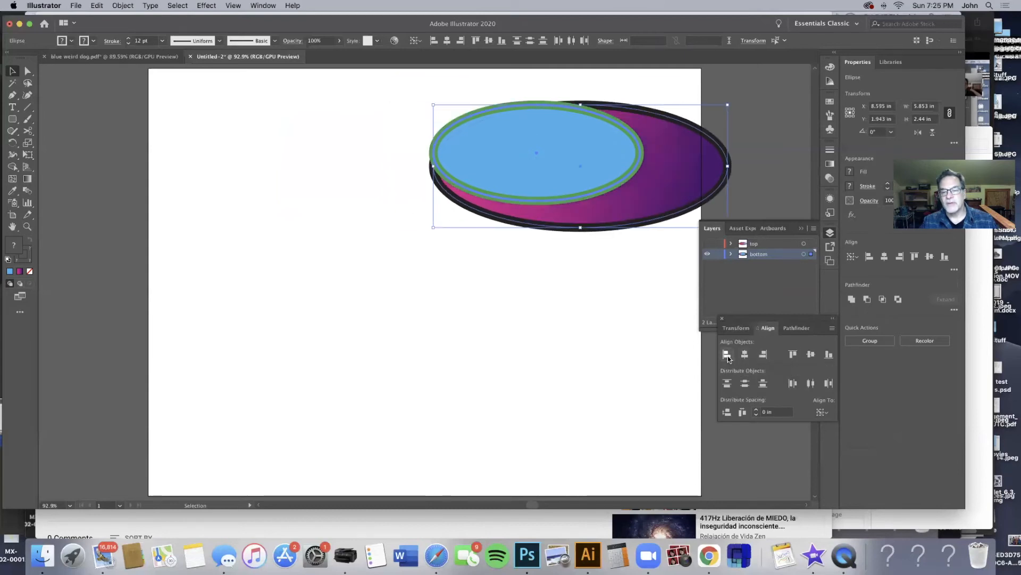
pyautogui.click(763, 355)
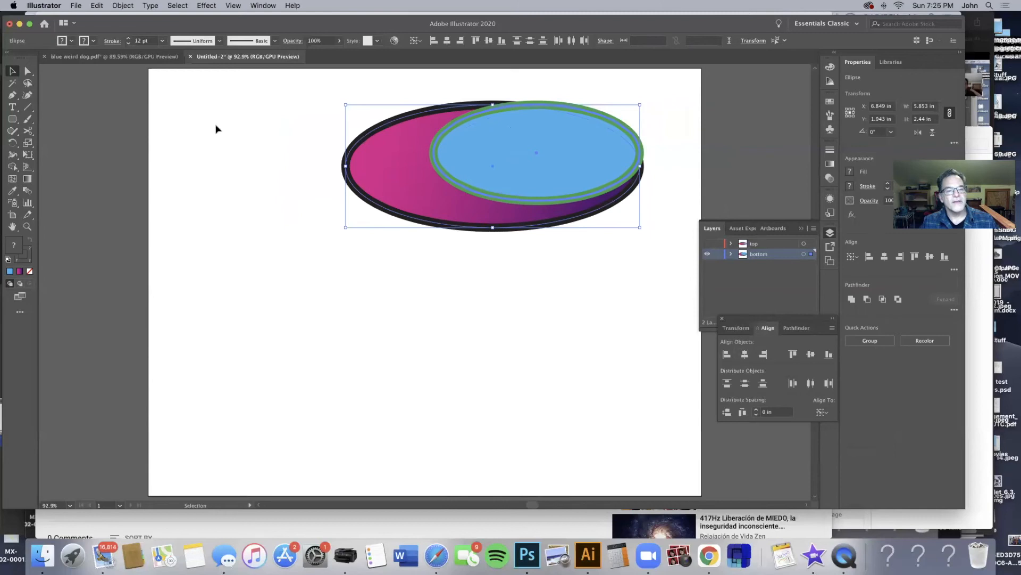
# Reselect both ellipses with the gradient one as key object and align the blue ellipse to its bottom, left and right edges in turn
pyautogui.click(305, 102)
pyautogui.moveTo(310, 90); pyautogui.dragTo(658, 262)
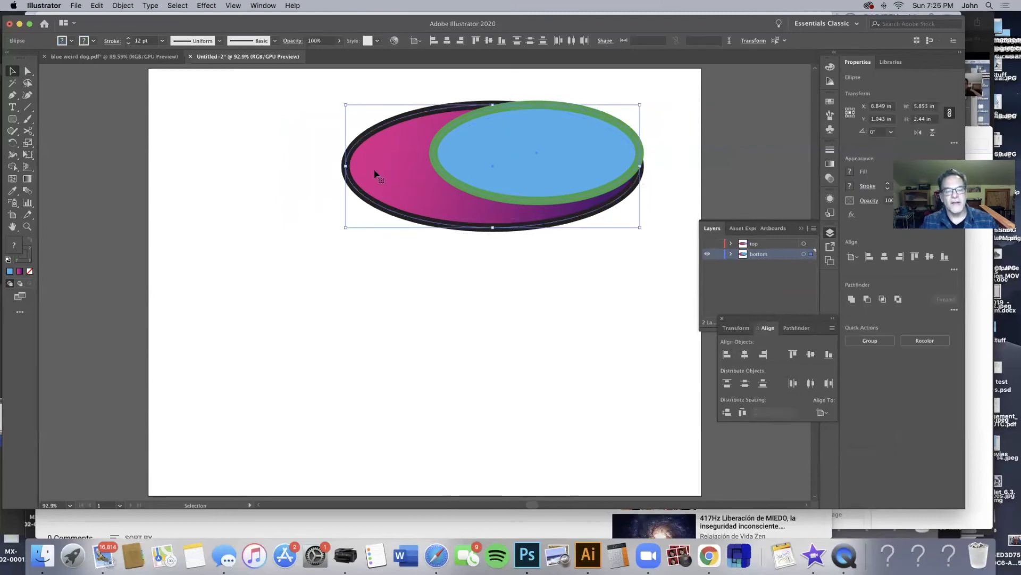
pyautogui.click(374, 172)
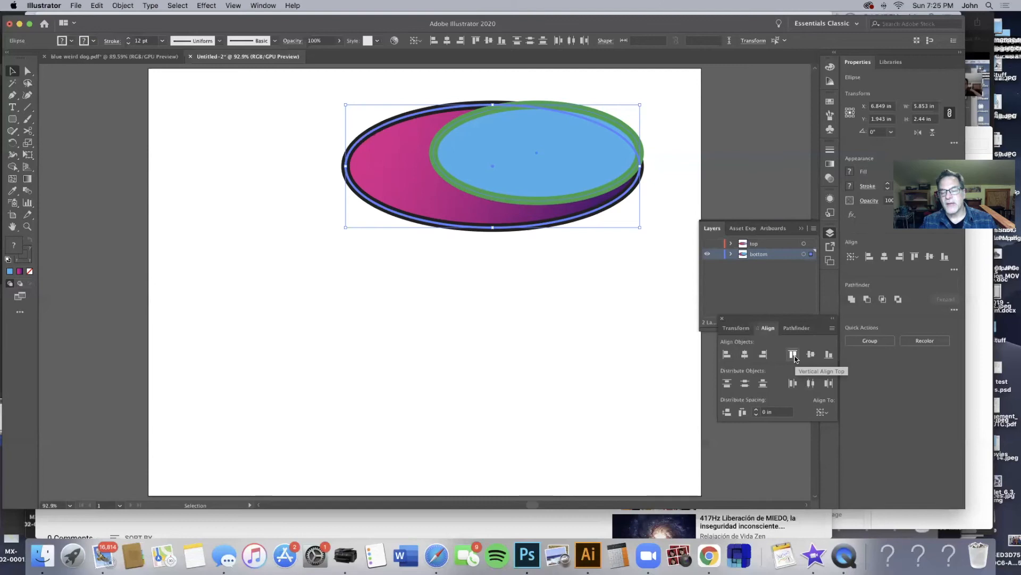
pyautogui.click(828, 354)
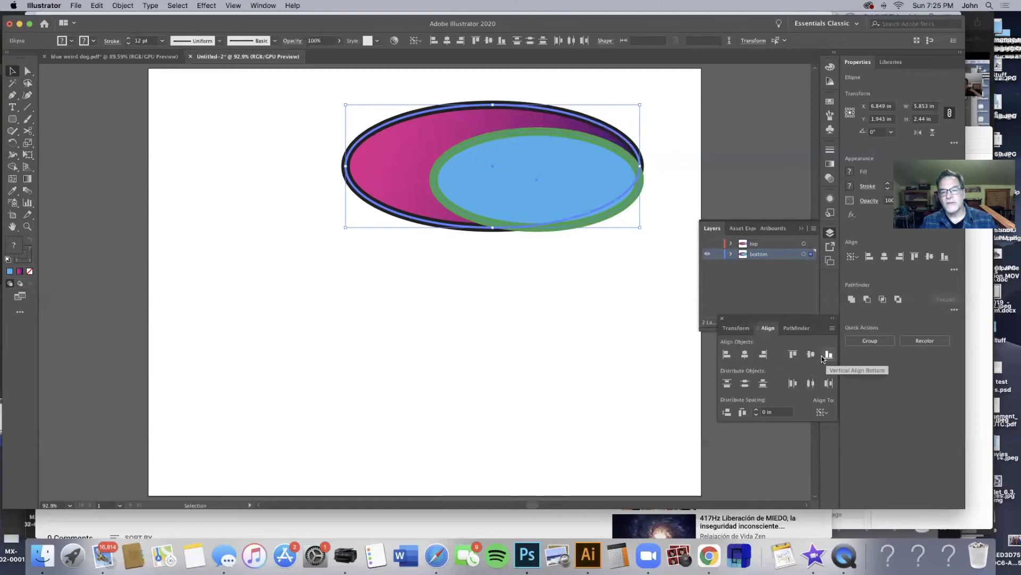
pyautogui.click(726, 356)
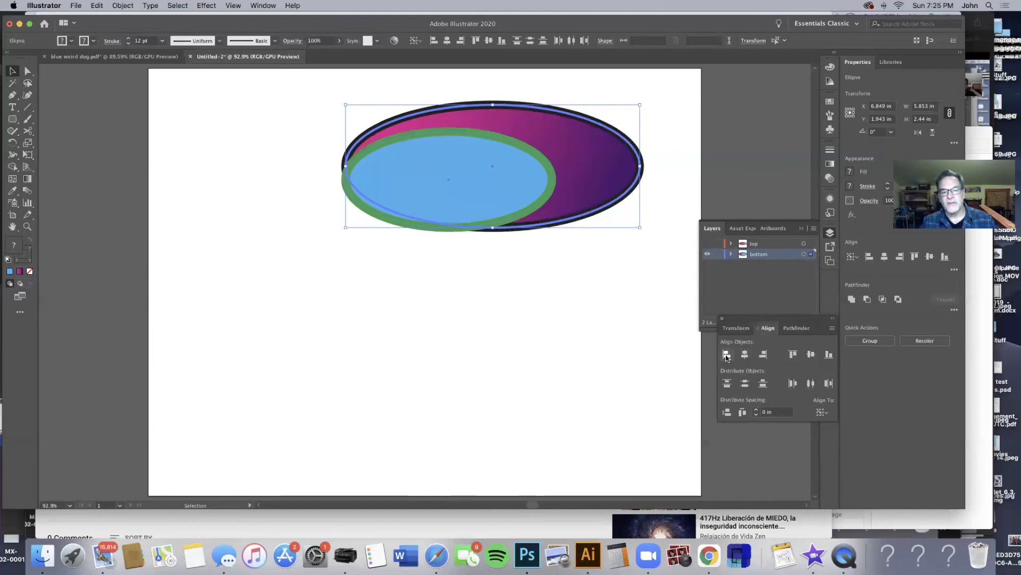
pyautogui.click(764, 356)
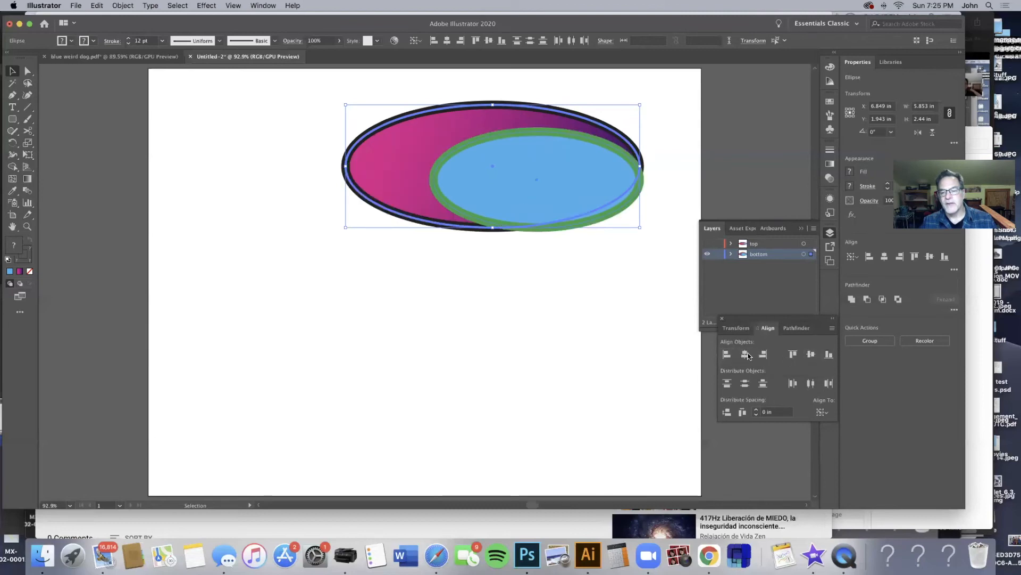
# Switch the alignment reference to Align to Artboard and centre both ellipses horizontally and vertically on the artboard
pyautogui.click(822, 411)
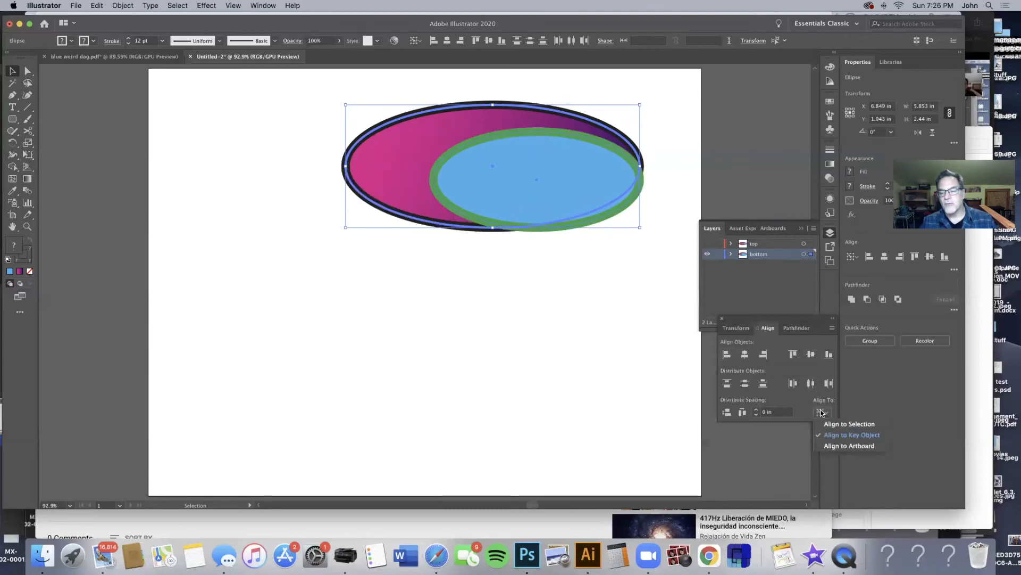
pyautogui.click(832, 446)
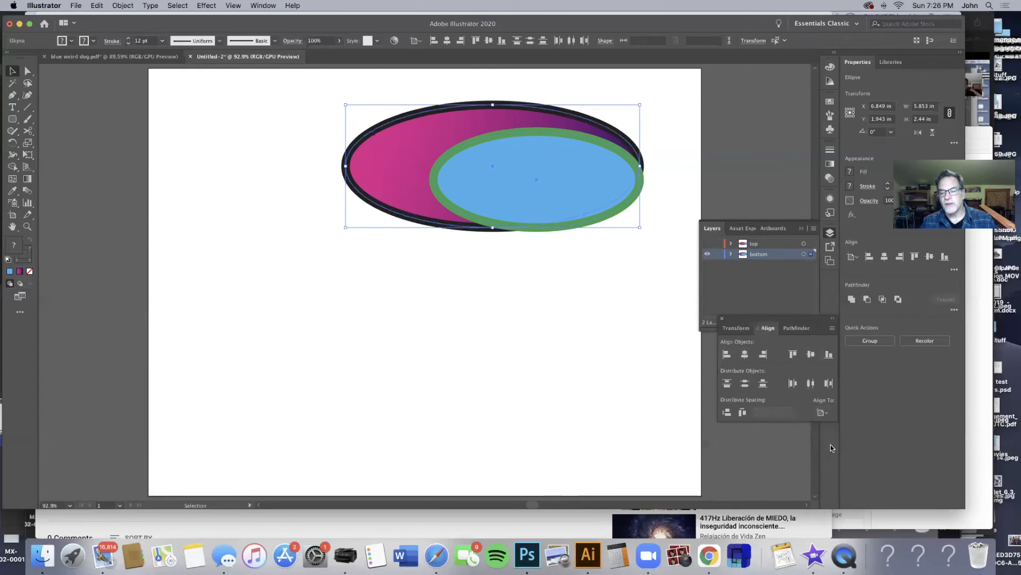
pyautogui.click(745, 356)
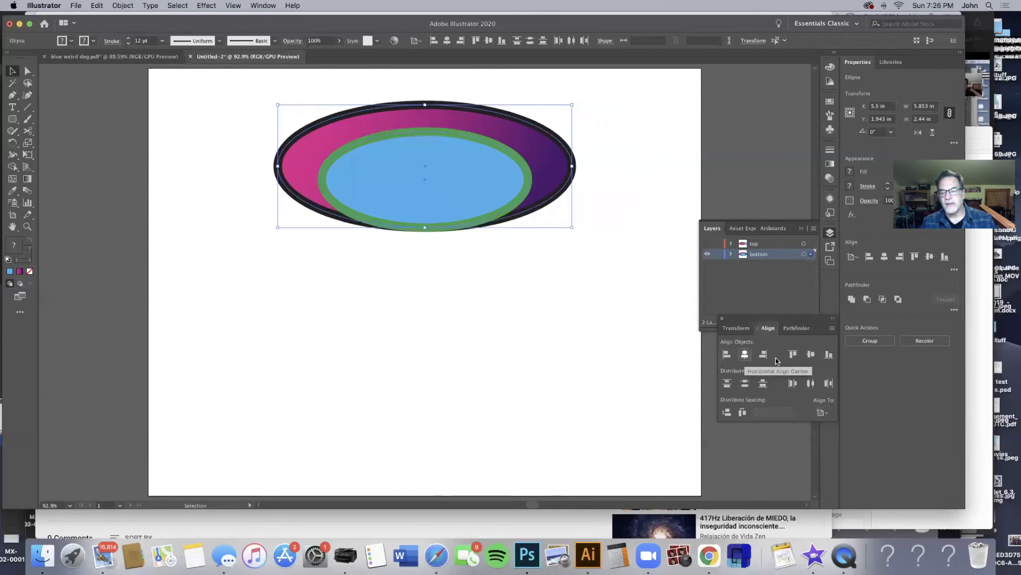
pyautogui.click(811, 356)
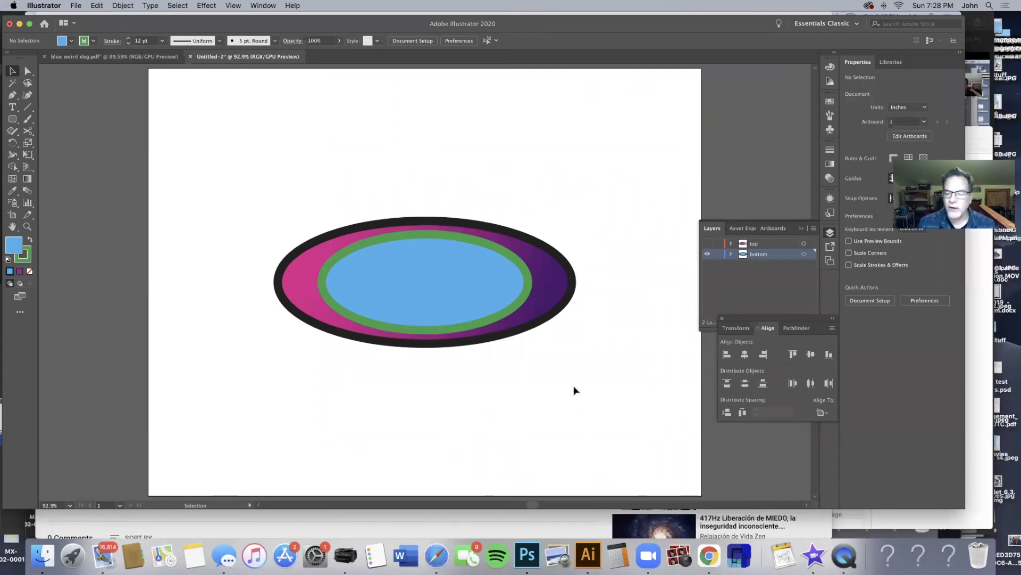
# Display the Transform options, hide them once and show them again
pyautogui.click(738, 329)
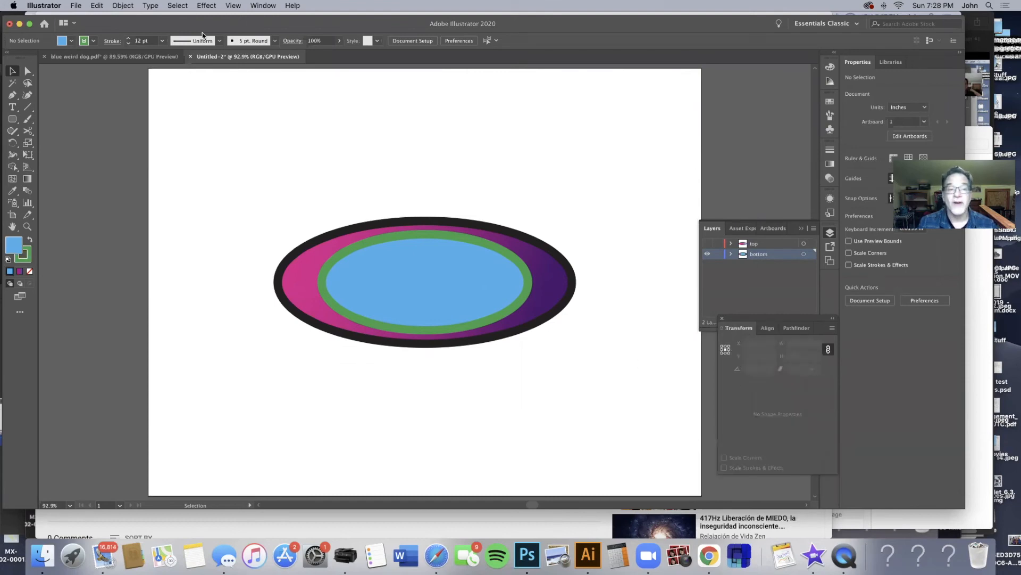
pyautogui.click(257, 6)
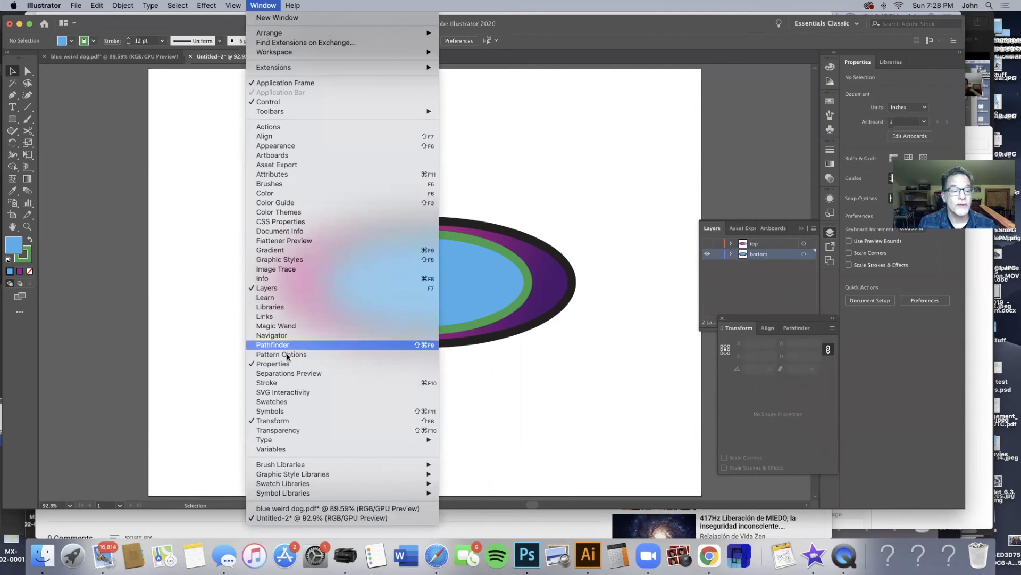
pyautogui.click(292, 422)
pyautogui.click(262, 5)
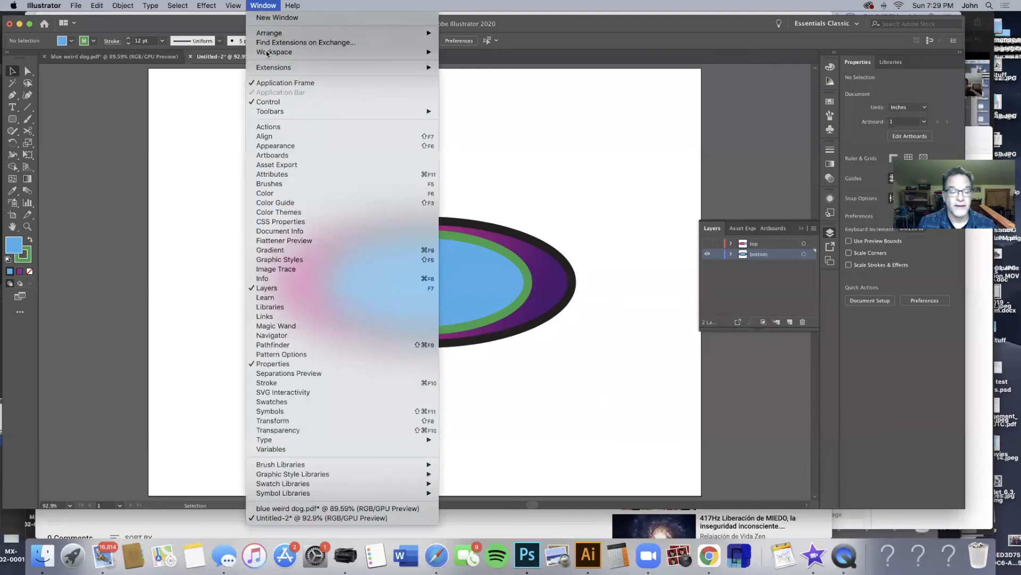
pyautogui.click(282, 421)
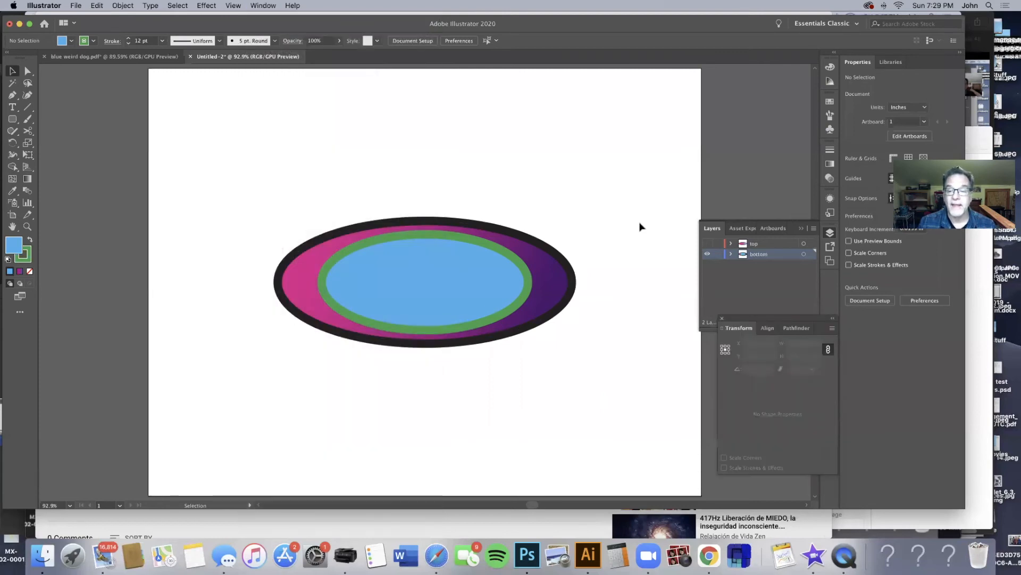
# Delete the gradient ellipse and freely resize the blue ellipse to about 6.46 by 3.37 in
pyautogui.click(292, 288)
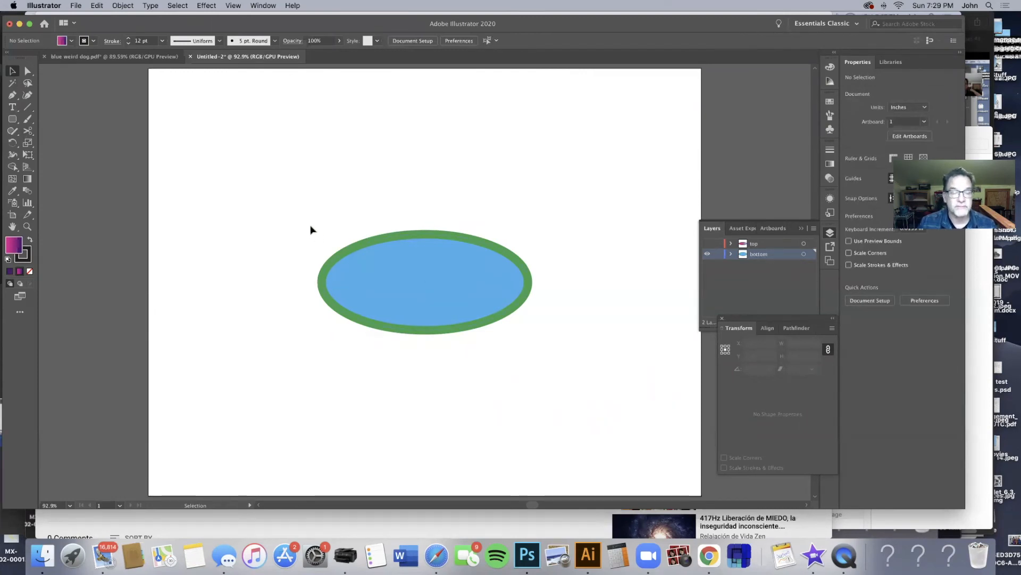
pyautogui.click(365, 269)
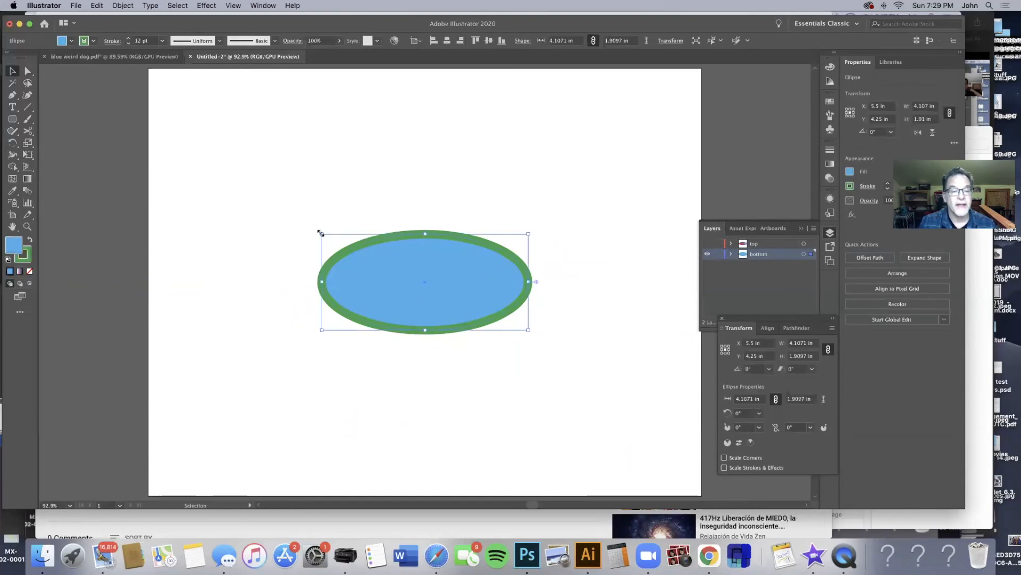
pyautogui.moveTo(321, 232); pyautogui.dragTo(209, 135)
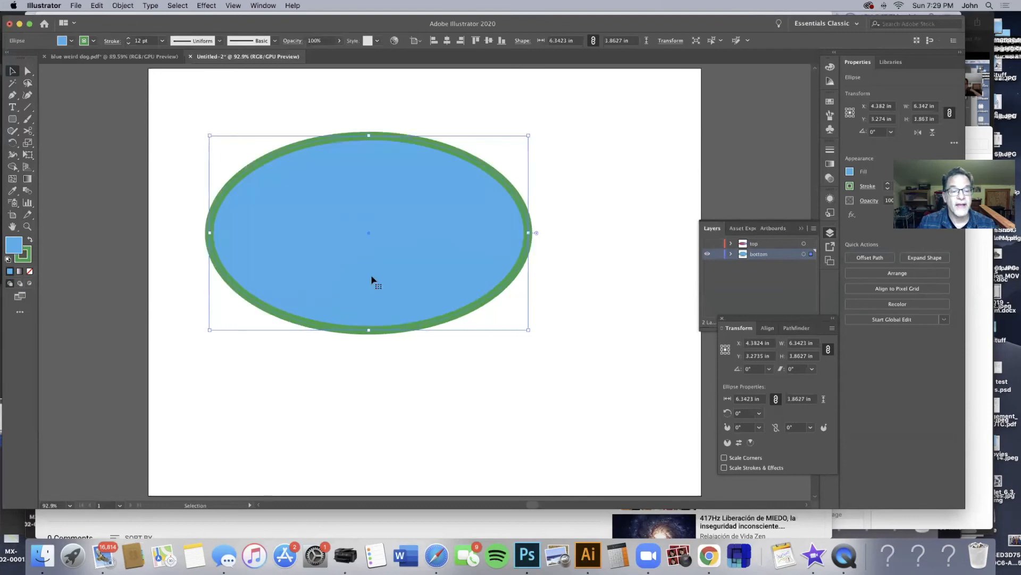
pyautogui.moveTo(528, 330); pyautogui.dragTo(535, 304)
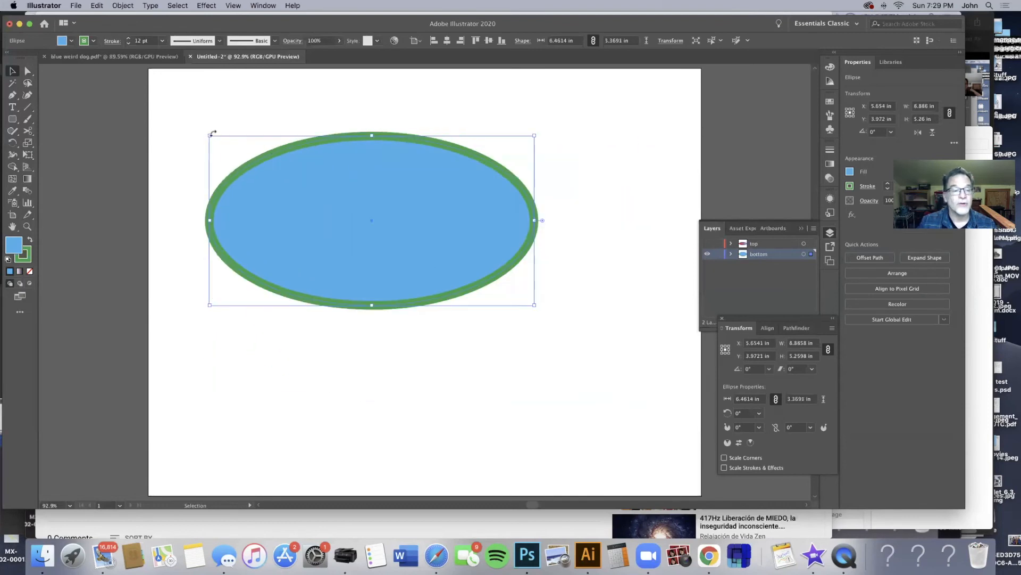
# Shrink the blue ellipse freely to about 0.49 by 0.32 in and enlarge it again to about 5.44 by 2.45 in
pyautogui.moveTo(209, 135); pyautogui.dragTo(400, 224)
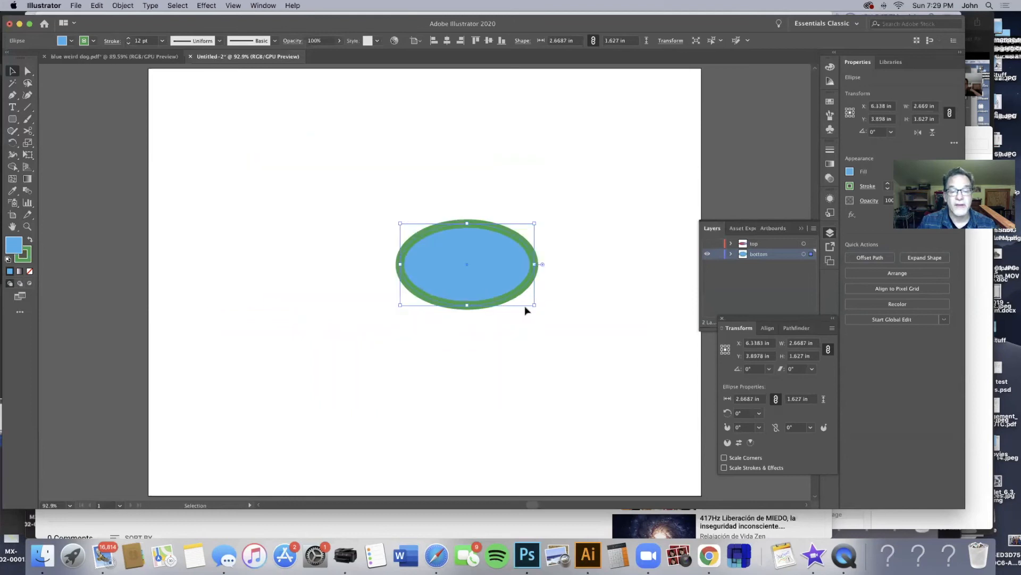
pyautogui.moveTo(535, 306); pyautogui.dragTo(478, 259)
pyautogui.moveTo(400, 223); pyautogui.dragTo(443, 241)
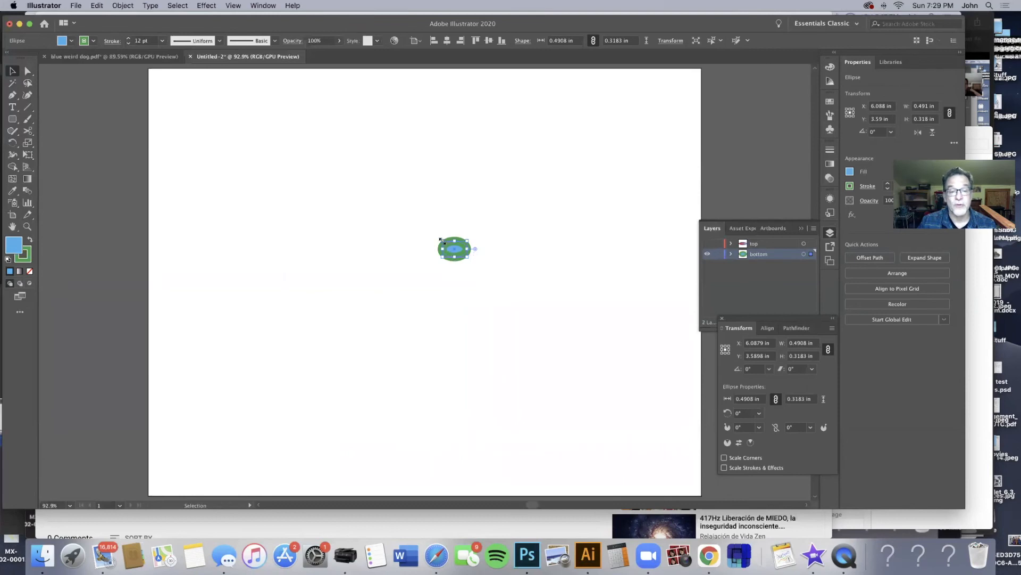
pyautogui.moveTo(441, 239); pyautogui.dragTo(193, 133)
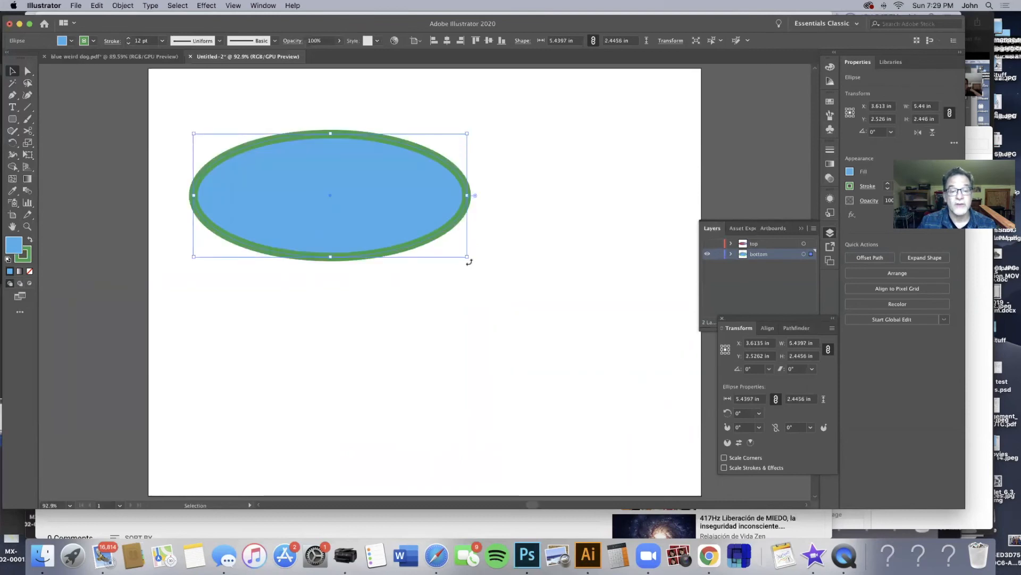
# Freely enlarge the blue ellipse to about 8.69 by 4.65 in and, with Scale Strokes & Effects enabled, shrink it to about 1.96 by 0.94 in
pyautogui.moveTo(468, 258); pyautogui.dragTo(631, 367)
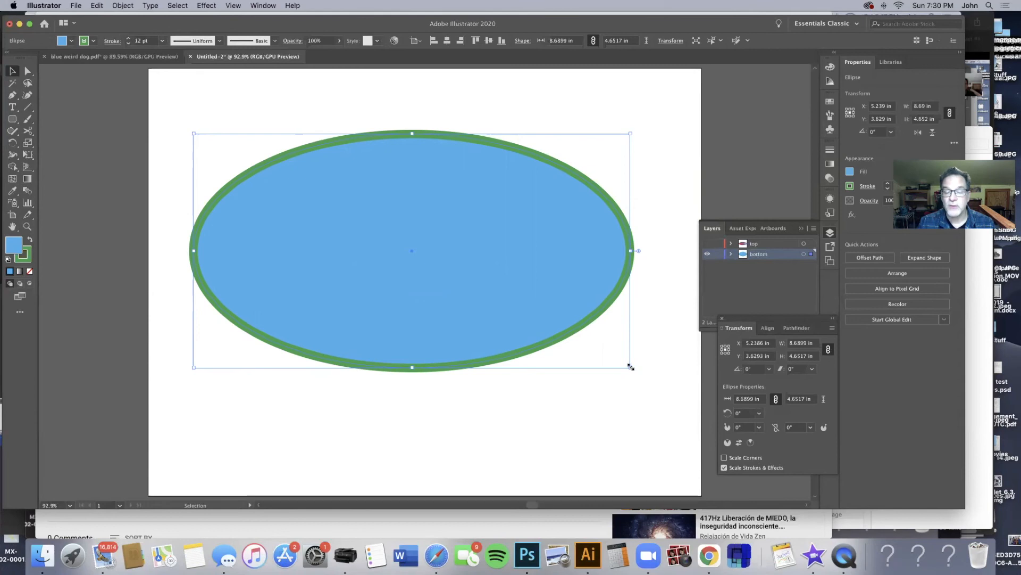
pyautogui.moveTo(631, 367); pyautogui.dragTo(591, 317)
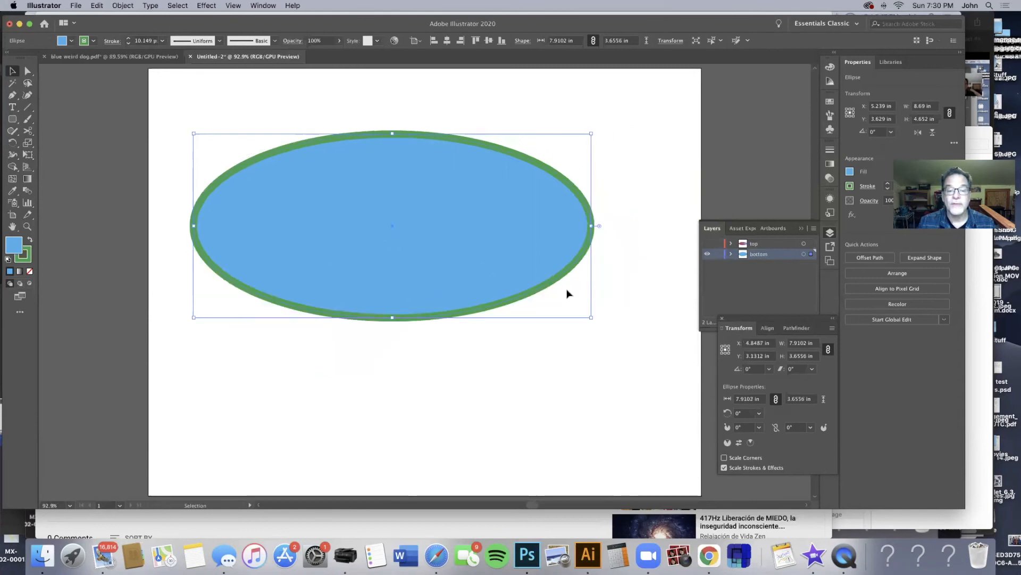
pyautogui.moveTo(194, 134); pyautogui.dragTo(518, 282)
pyautogui.moveTo(600, 321); pyautogui.dragTo(625, 333)
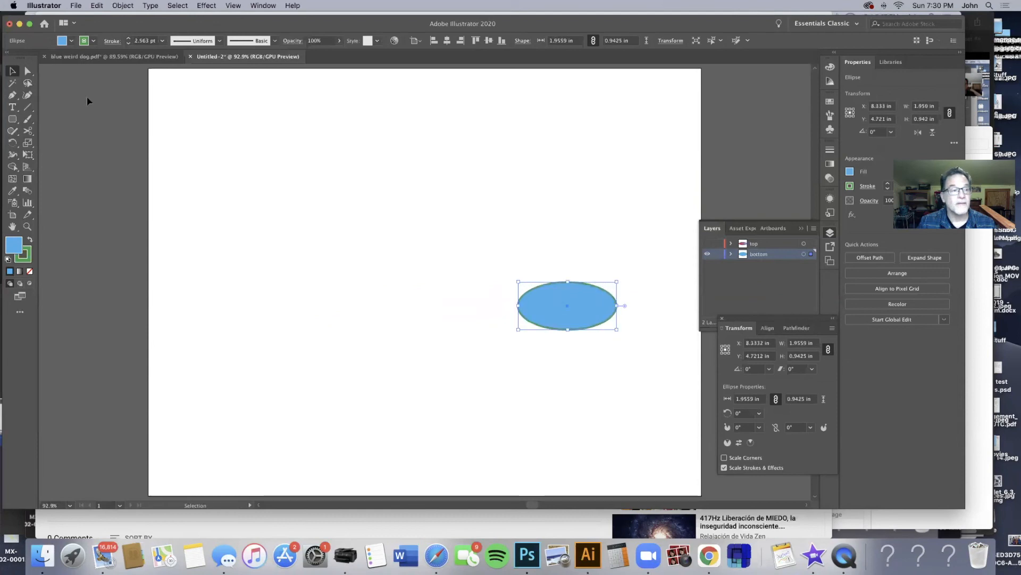
# Change the small ellipse's fill colour to white
pyautogui.click(850, 172)
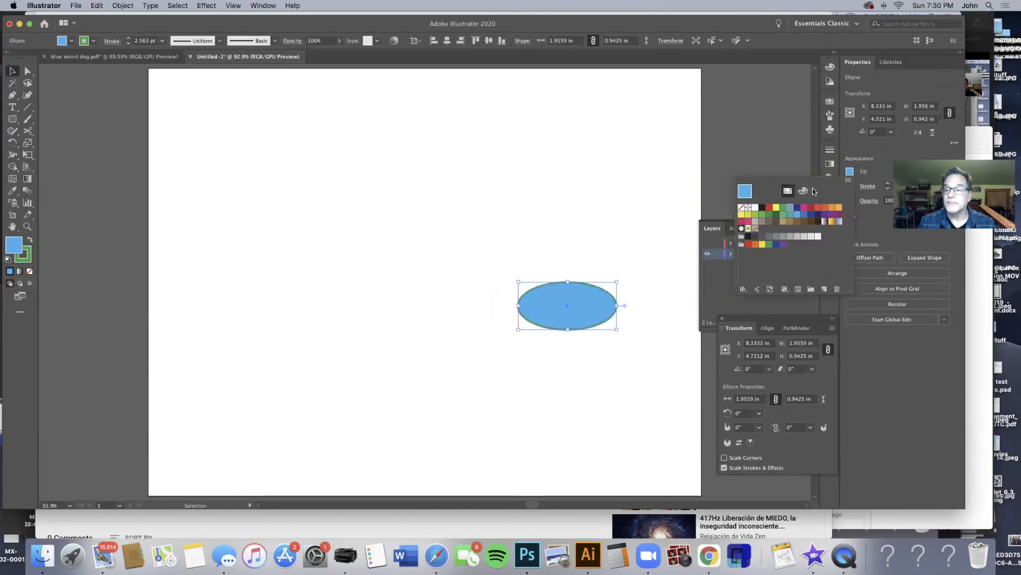
pyautogui.click(755, 207)
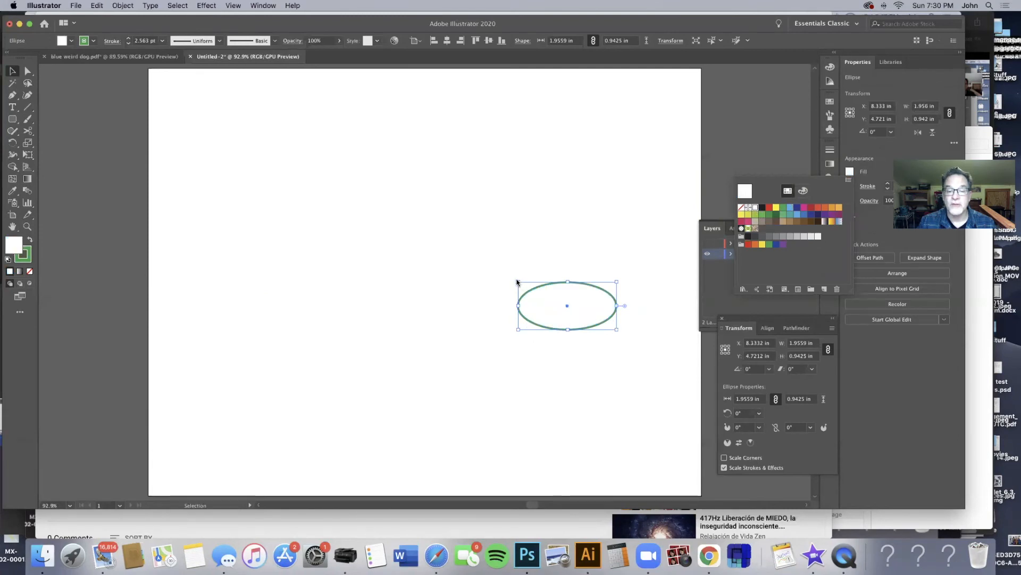
pyautogui.click(490, 269)
# Enlarge the white ellipse freely with its scaling stroke to about 10.07 by 5.59 in and deselect it
pyautogui.moveTo(518, 280); pyautogui.dragTo(368, 214)
pyautogui.moveTo(616, 328); pyautogui.dragTo(687, 408)
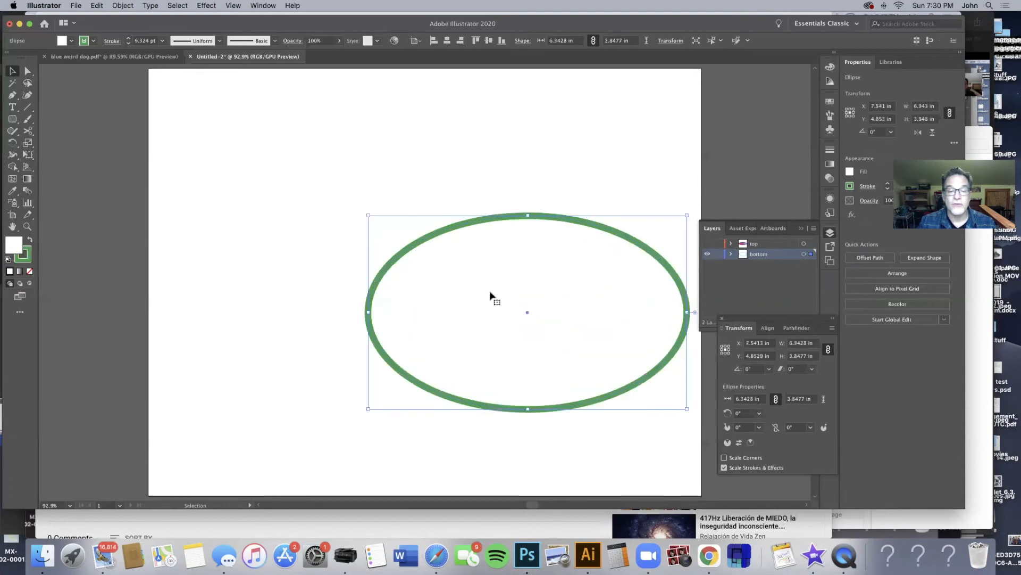
pyautogui.moveTo(367, 215); pyautogui.dragTo(181, 127)
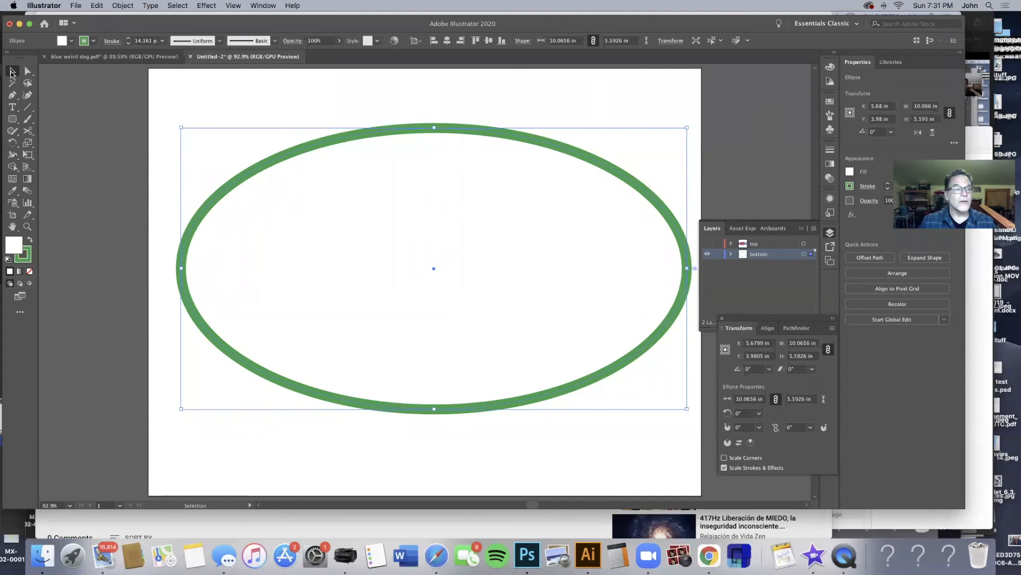
pyautogui.click(159, 96)
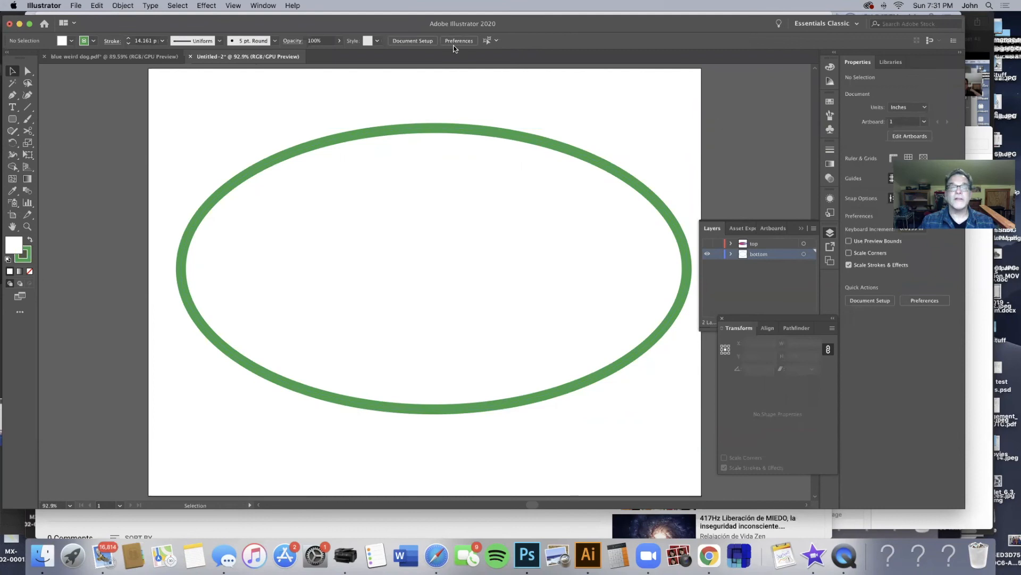
# Display the document's list of artboards
pyautogui.click(258, 6)
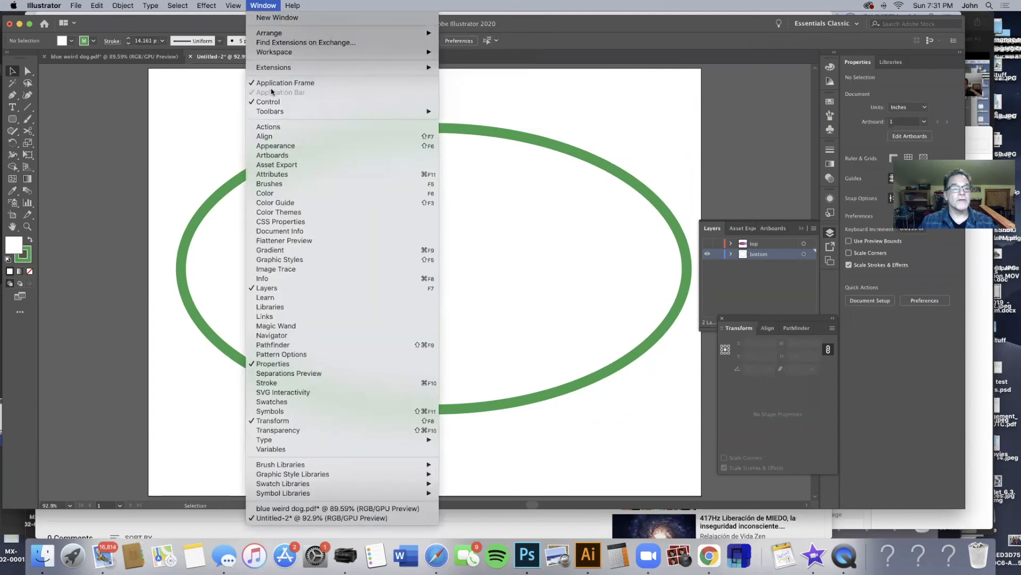
pyautogui.click(293, 155)
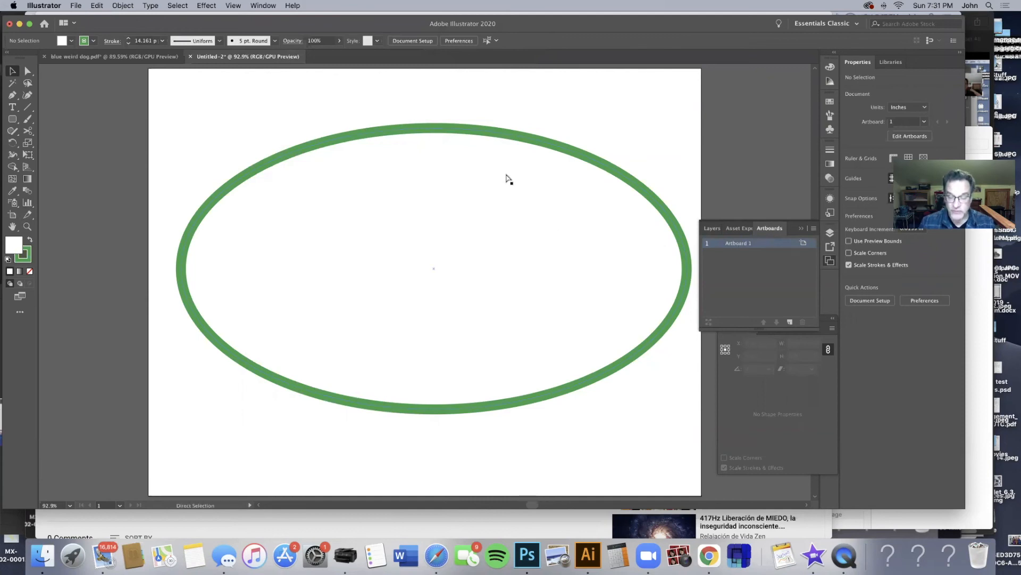
# Zoom the document out and in repeatedly between 33.33% and 100%, finishing at 100%
pyautogui.press('super+minus')
pyautogui.press('super+minus')
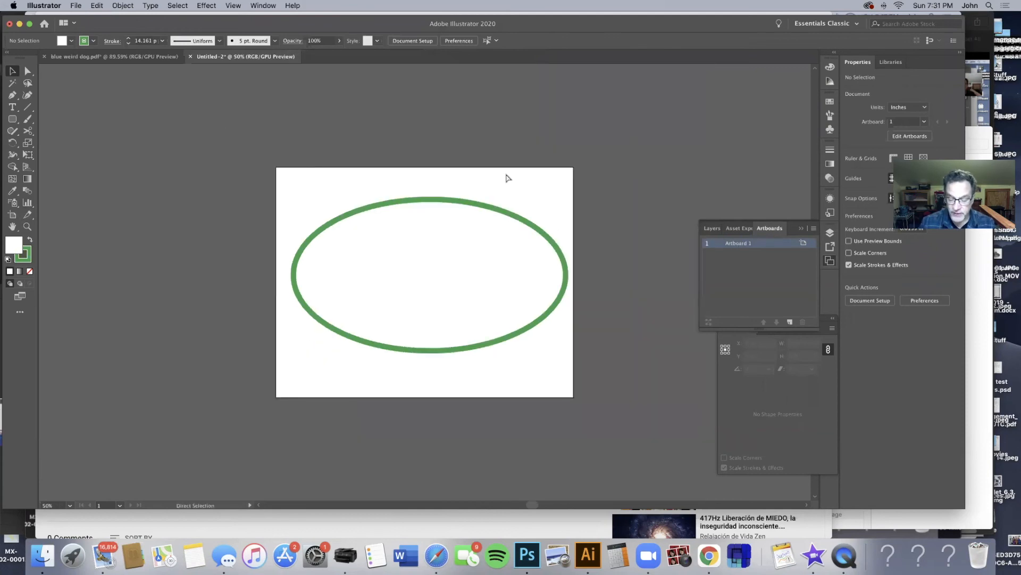
pyautogui.press('super+plus')
pyautogui.press('super+plus')
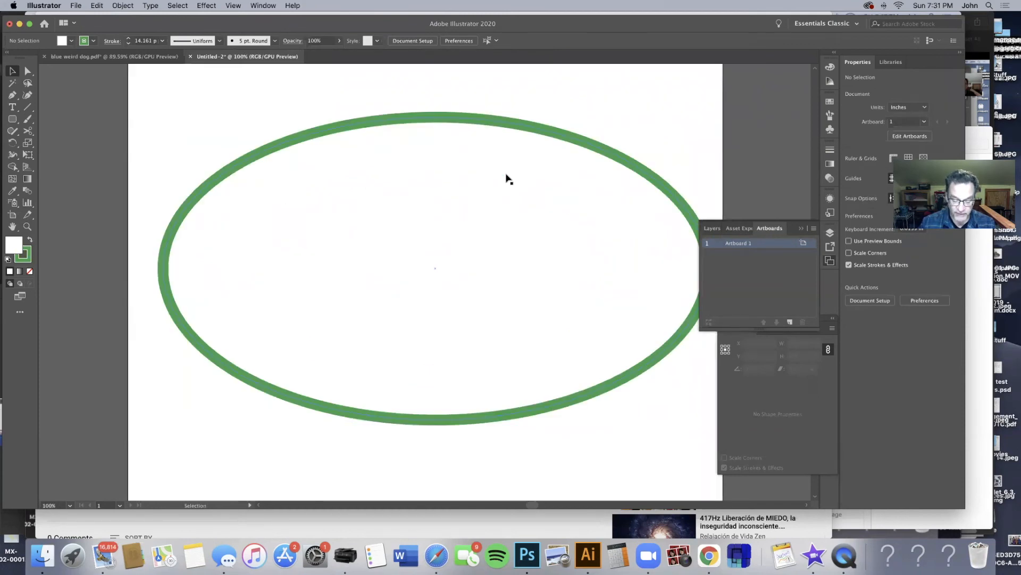
pyautogui.press('a')
pyautogui.press('super+minus')
pyautogui.press('super+minus')
pyautogui.press('super+minus')
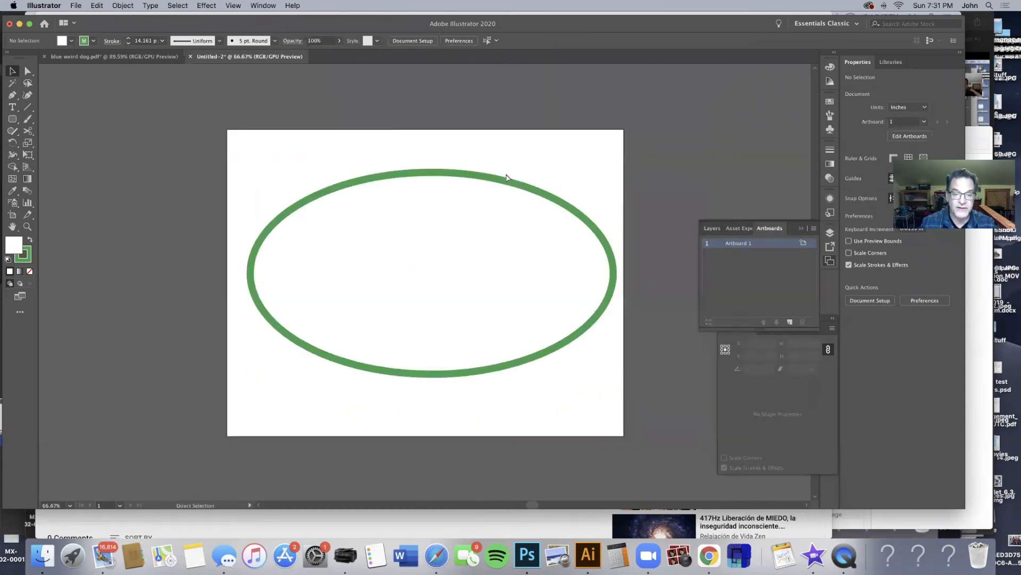
pyautogui.press('v')
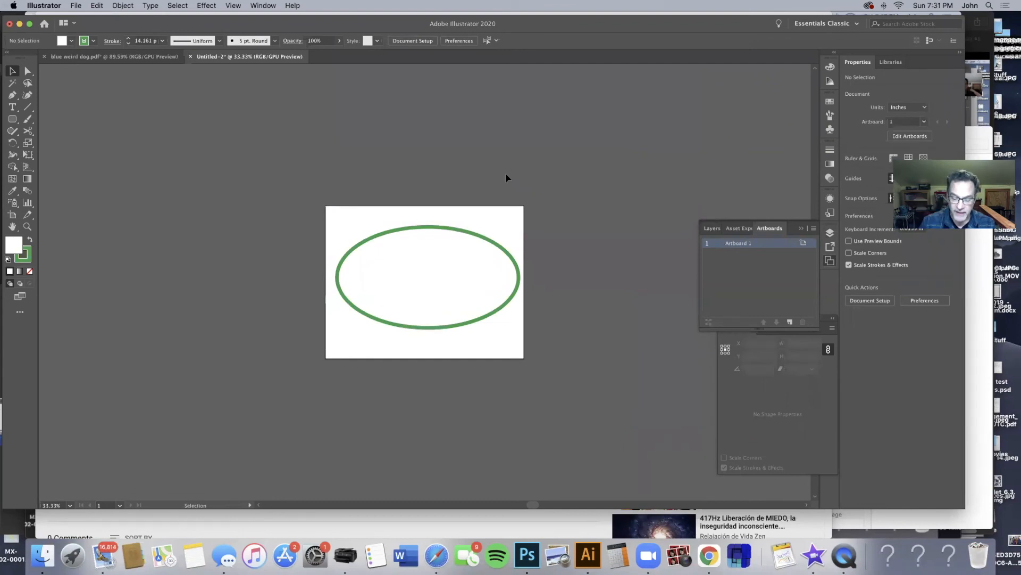
pyautogui.press('super+plus')
pyautogui.press('super+plus')
pyautogui.press('super+plus')
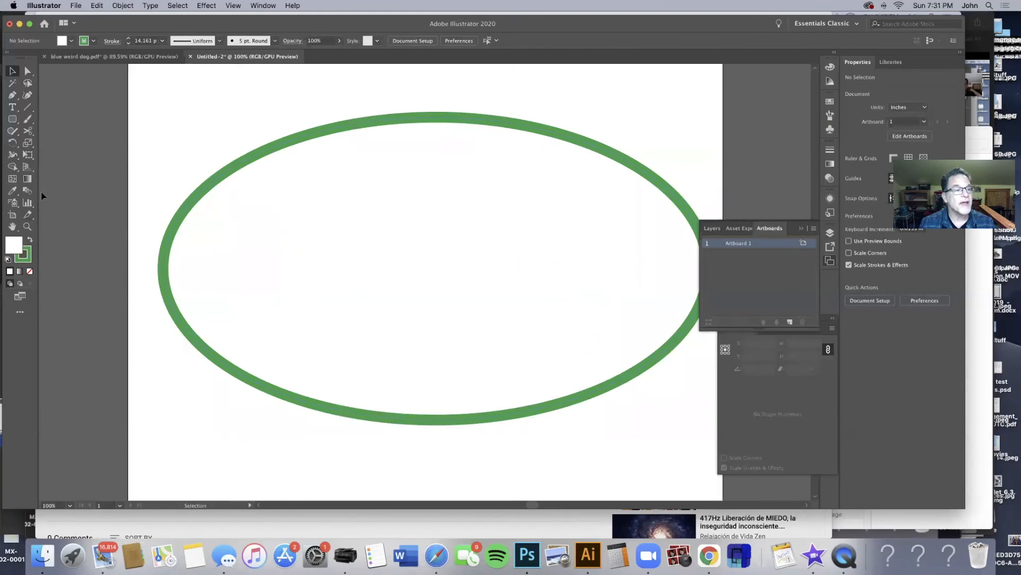
# Magnify the ellipse's centre up to 400% with the Zoom tool and reduce the view again to 66.67%
pyautogui.click(26, 227)
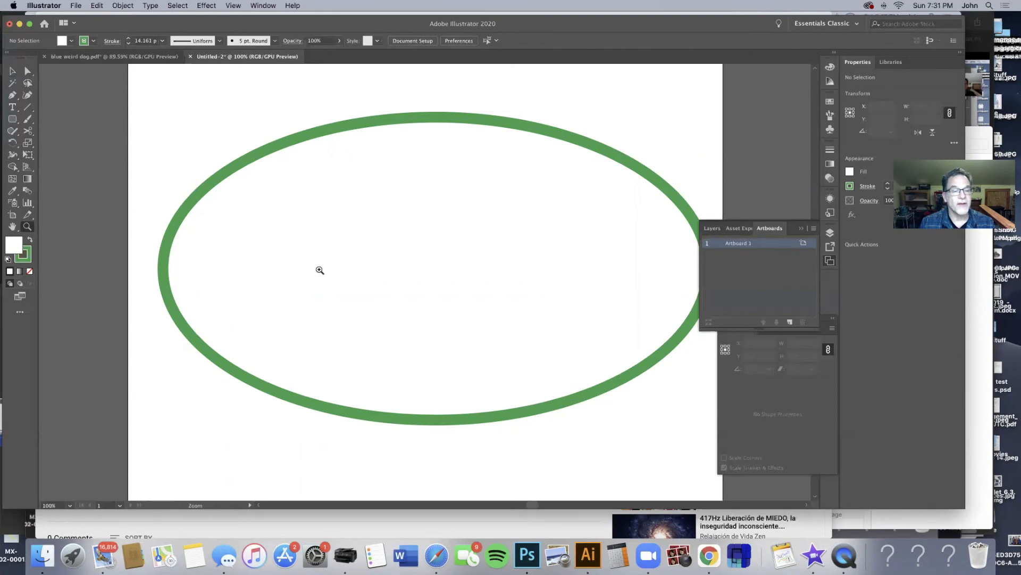
pyautogui.click(429, 259)
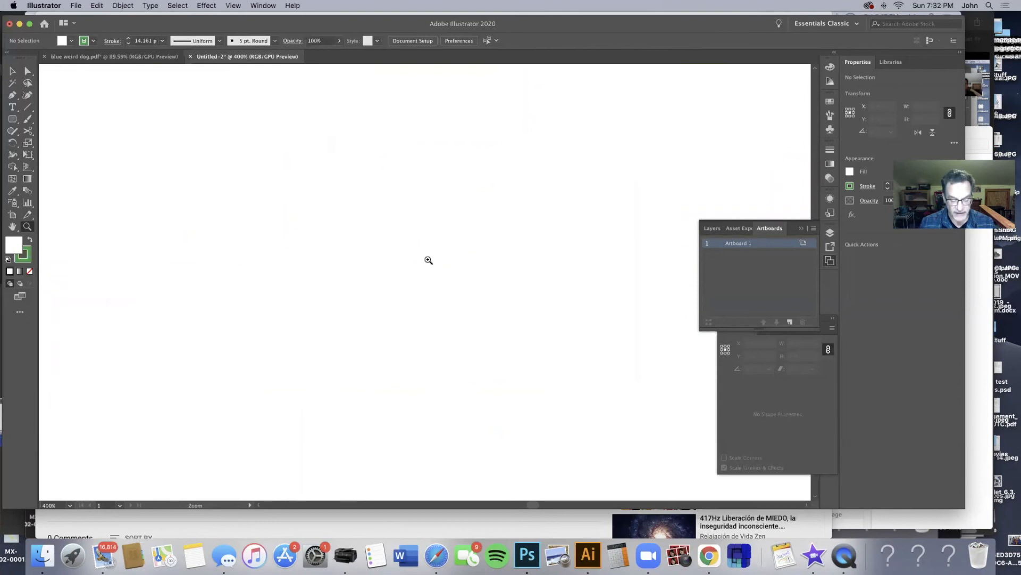
pyautogui.keyDown('alt'); pyautogui.click(429, 259); pyautogui.keyUp('alt')
pyautogui.keyDown('alt'); pyautogui.click(428, 260); pyautogui.keyUp('alt')
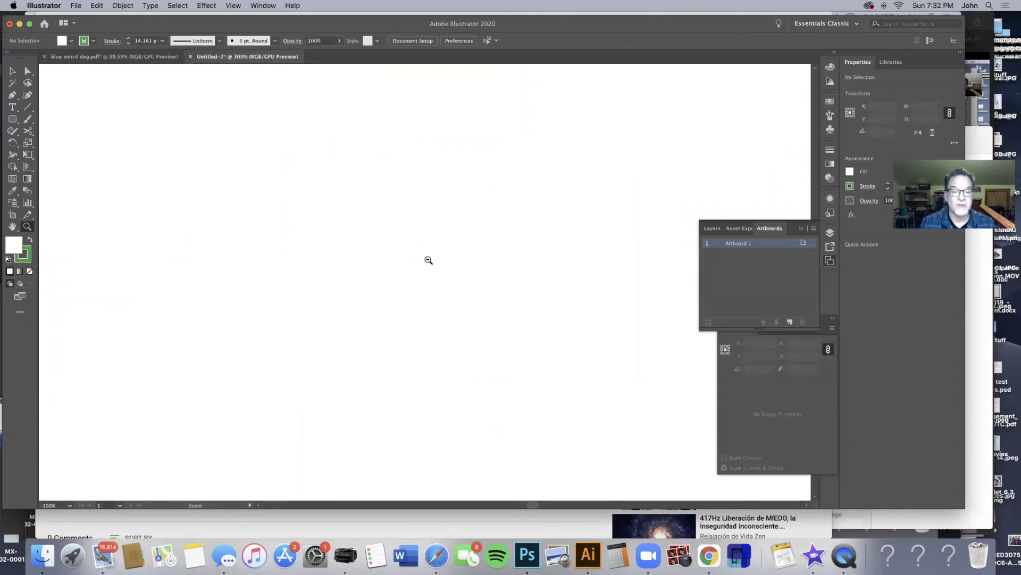
pyautogui.keyDown('alt'); pyautogui.click(428, 260); pyautogui.keyUp('alt')
pyautogui.keyDown('alt'); pyautogui.click(428, 259); pyautogui.keyUp('alt')
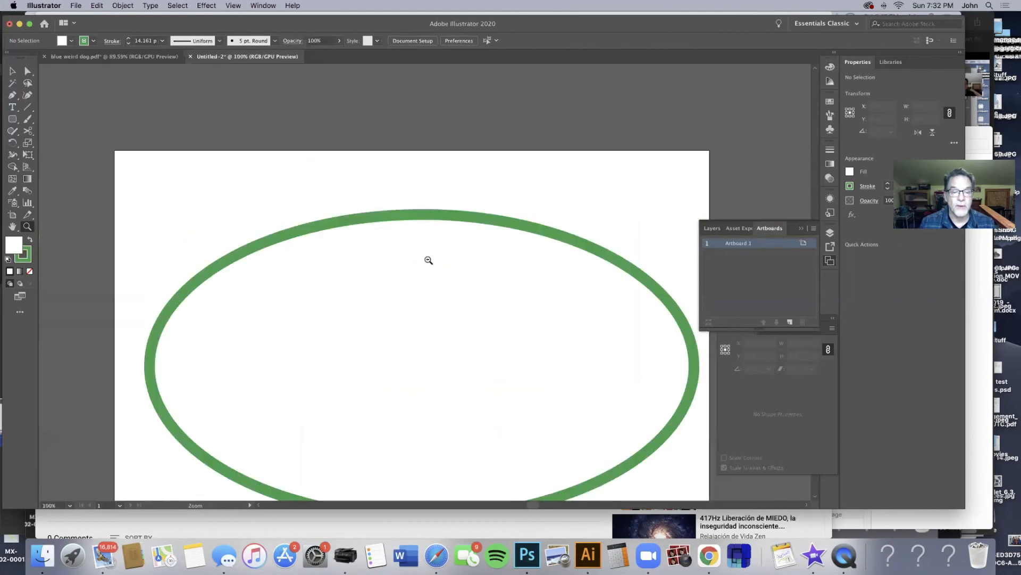
pyautogui.keyDown('alt'); pyautogui.click(430, 286); pyautogui.keyUp('alt')
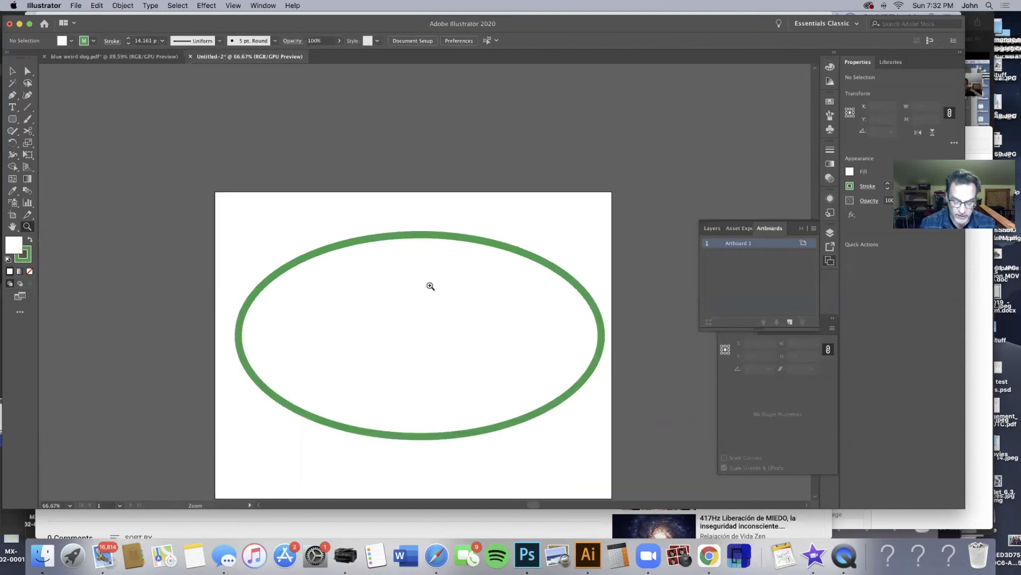
# Zoom in on the ellipse to 150% and back out until the whole artboard shows at 50%
pyautogui.press('v')
pyautogui.press('super+equal')
pyautogui.press('super+equal')
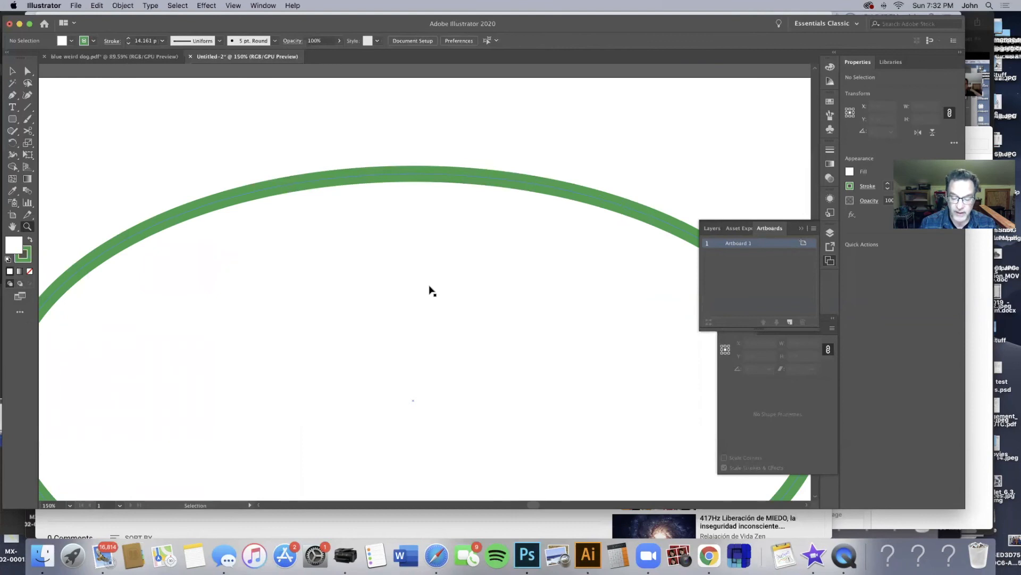
pyautogui.press('super+minus')
pyautogui.press('super+minus')
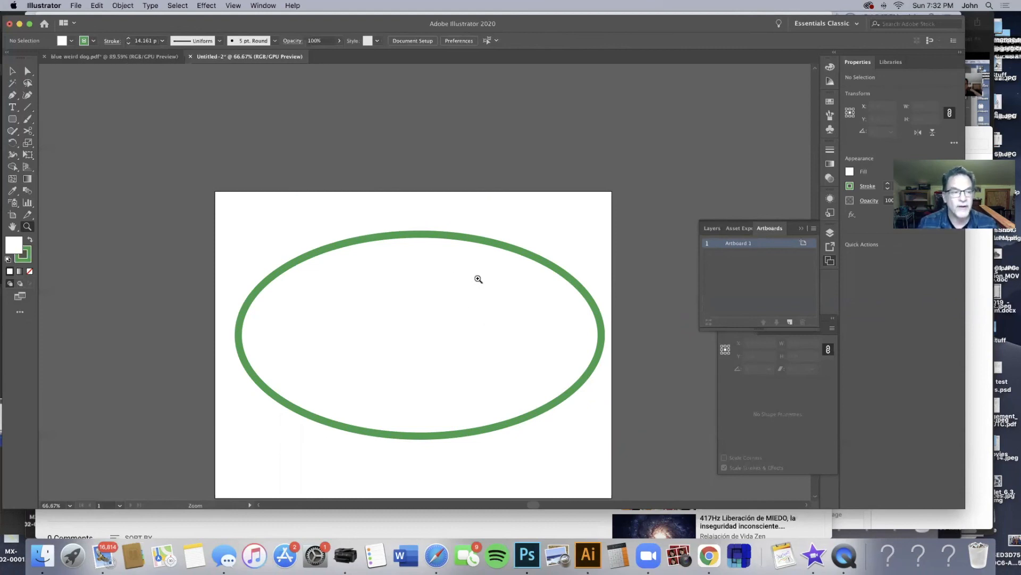
pyautogui.press('super+equal')
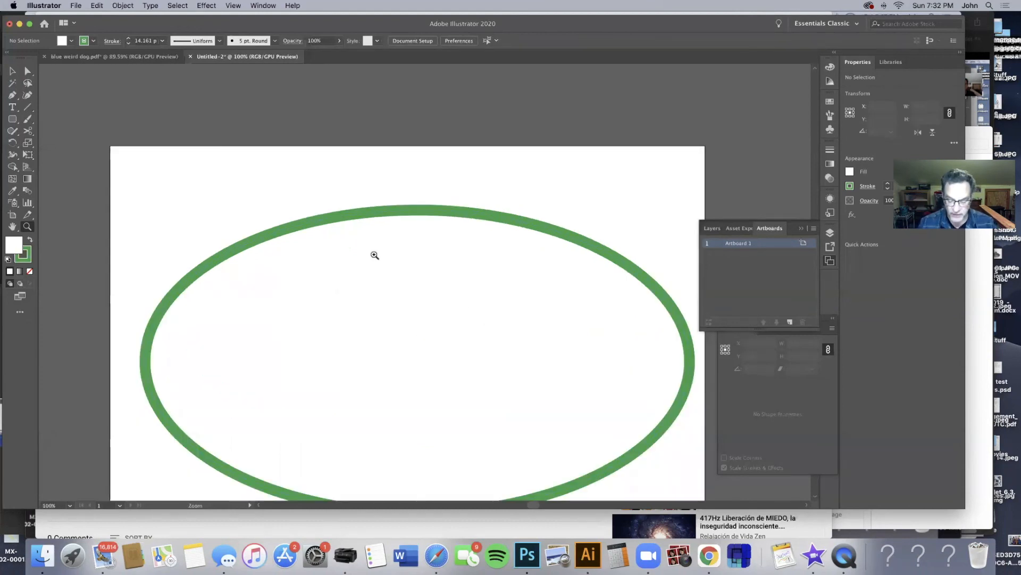
pyautogui.press('super+minus')
pyautogui.press('super+minus')
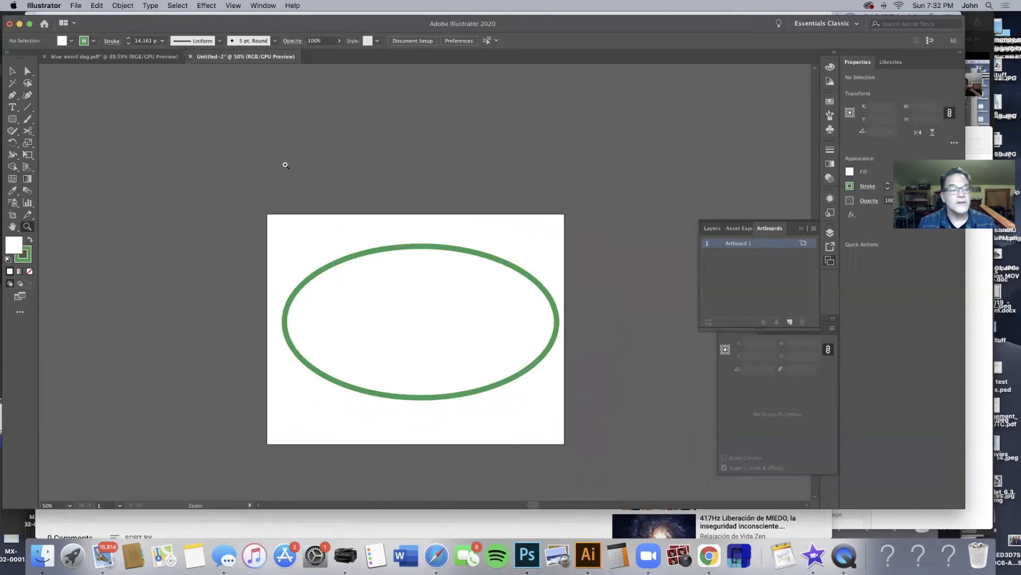
# Add a second artboard of about 4.22 by 8.81 in beside the first with the Artboard tool
pyautogui.click(12, 214)
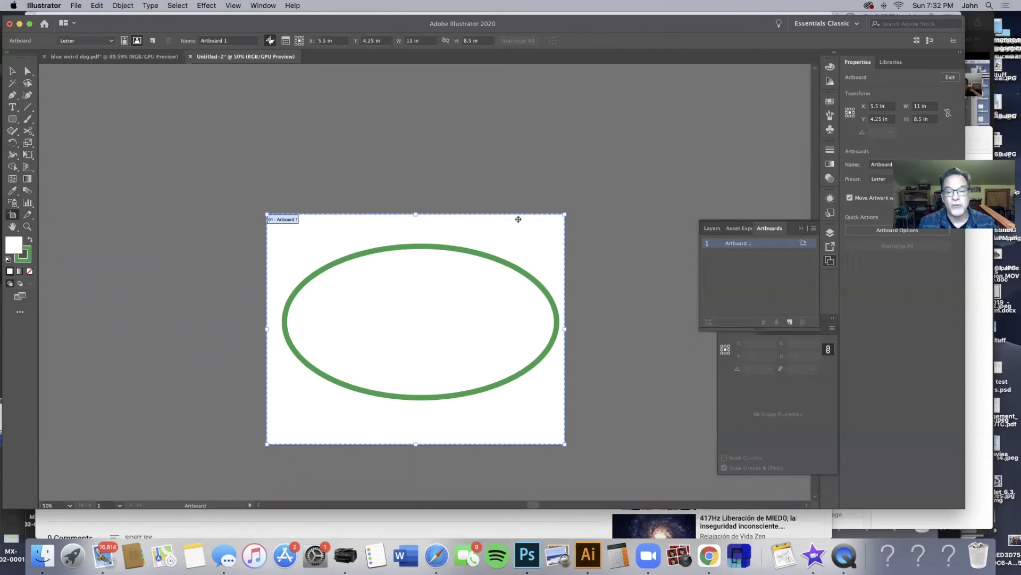
pyautogui.moveTo(582, 218); pyautogui.dragTo(697, 456)
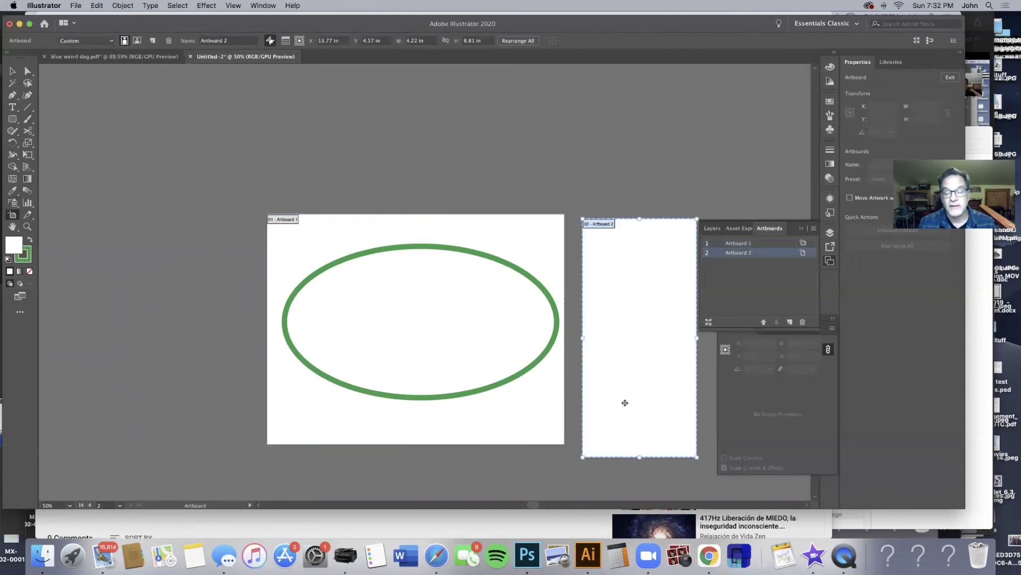
# Pan the view around the two artboards, finishing with the Hand tool
pyautogui.moveTo(482, 467); pyautogui.dragTo(395, 391)
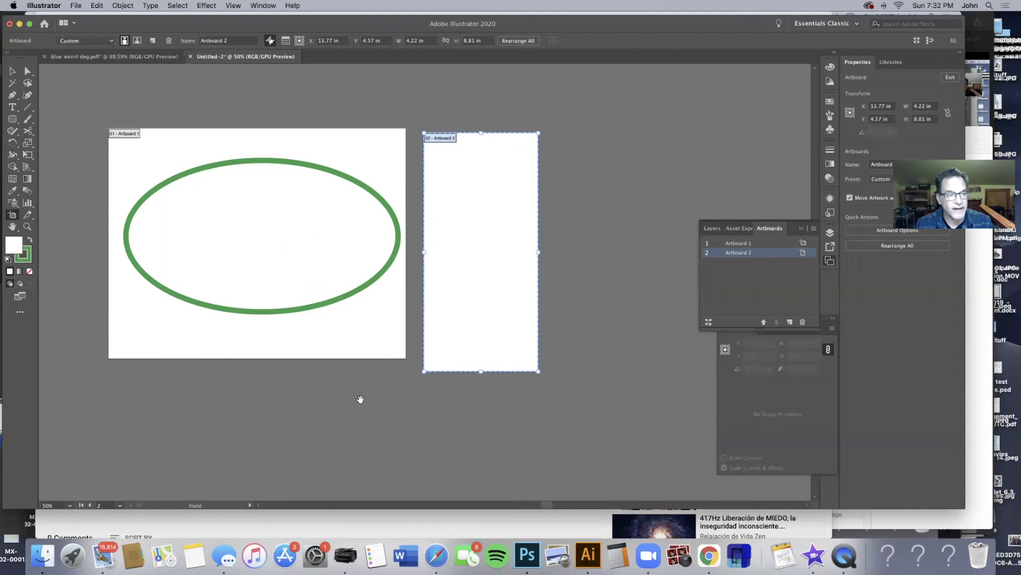
pyautogui.moveTo(552, 378); pyautogui.dragTo(387, 408)
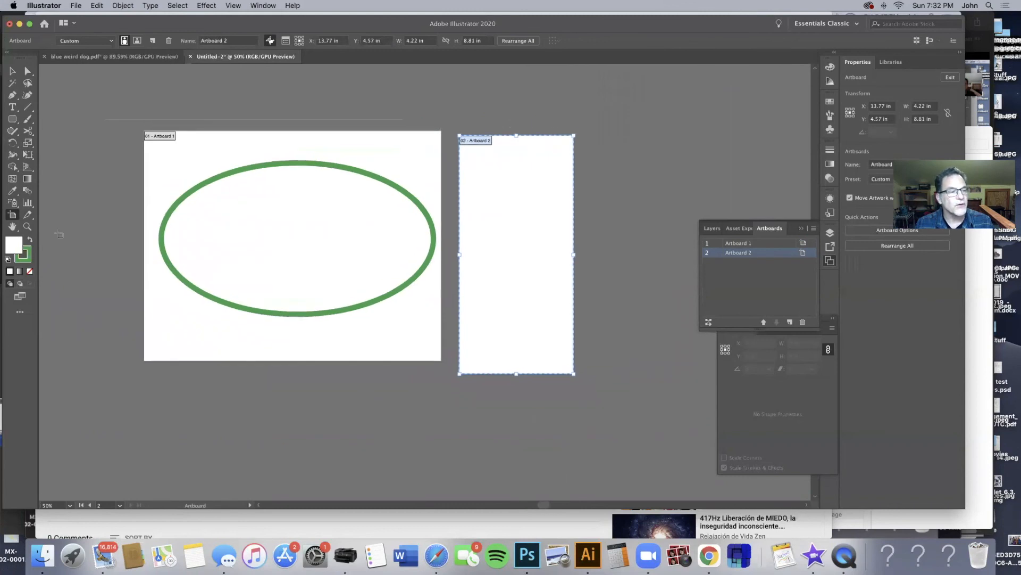
pyautogui.click(13, 227)
pyautogui.moveTo(273, 351); pyautogui.dragTo(302, 349)
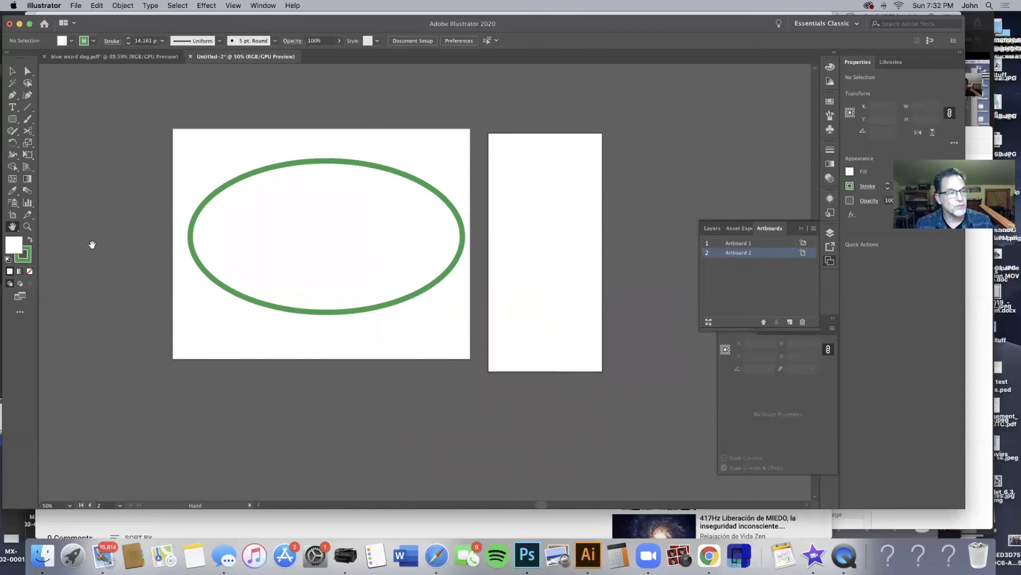
# Resize the second artboard freely with the Artboard tool to about 8.28 by 8.55 in
pyautogui.click(13, 215)
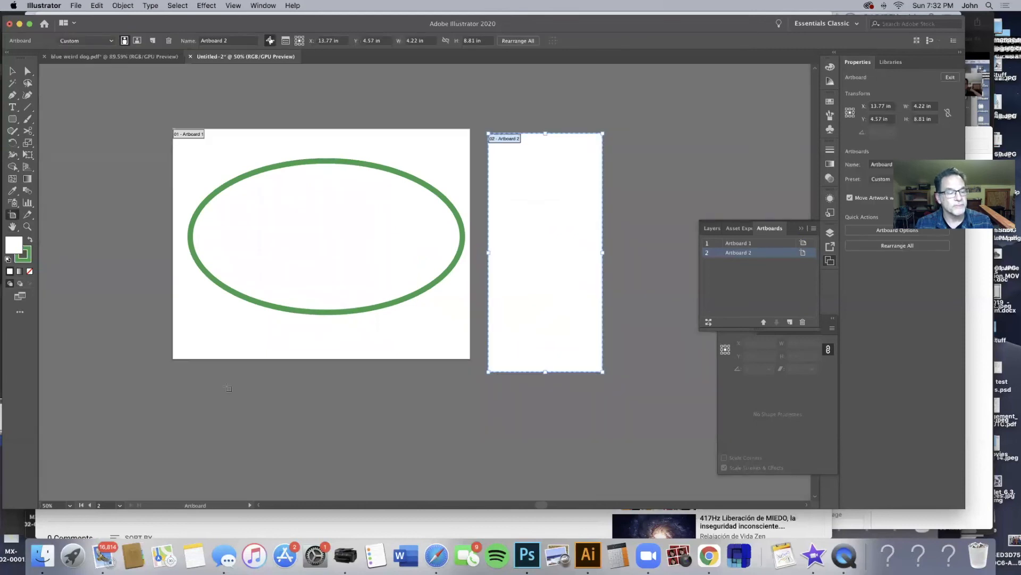
pyautogui.press('space')
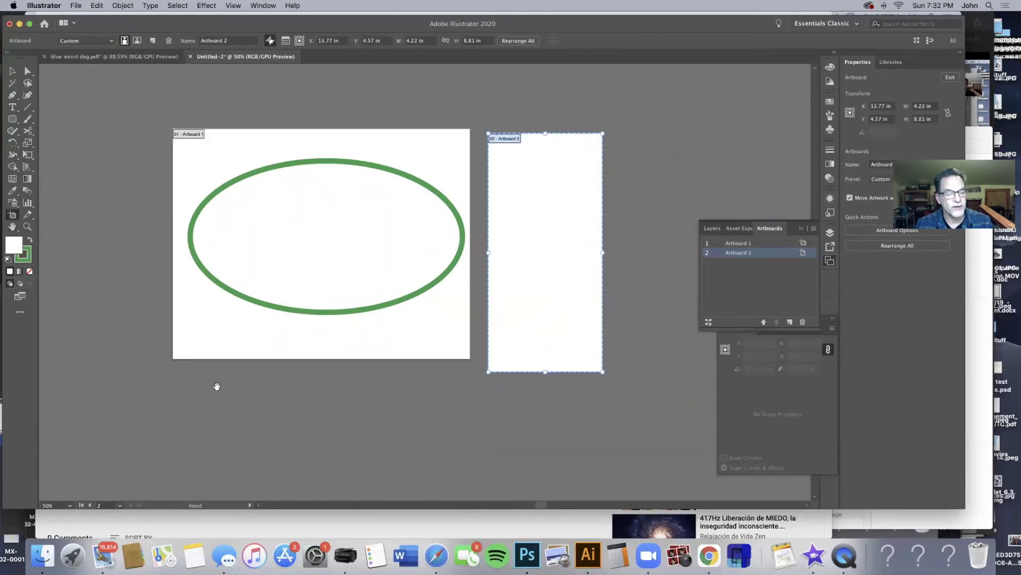
pyautogui.moveTo(219, 385); pyautogui.dragTo(154, 364)
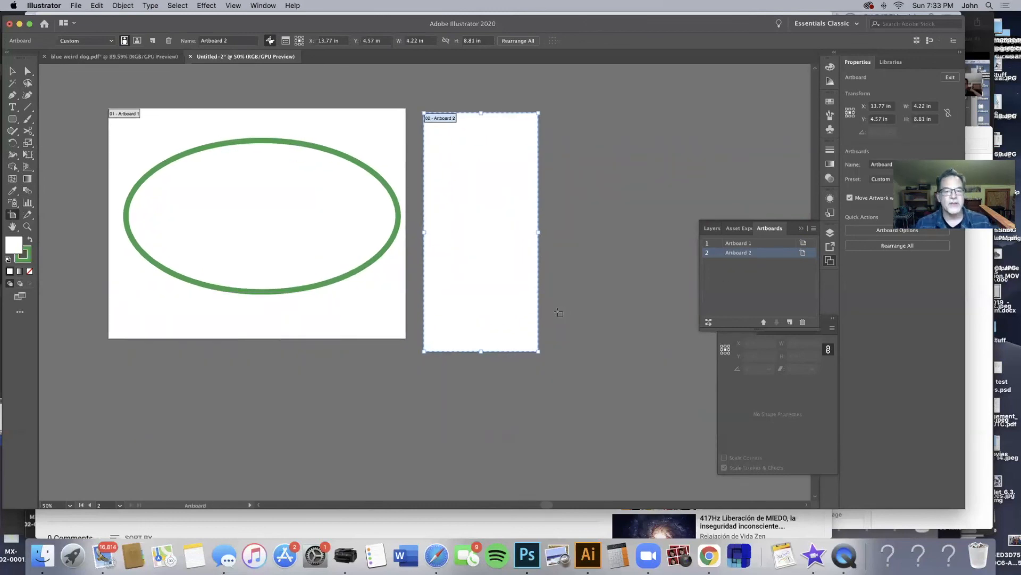
pyautogui.moveTo(538, 232); pyautogui.dragTo(648, 232)
pyautogui.moveTo(537, 352); pyautogui.dragTo(536, 344)
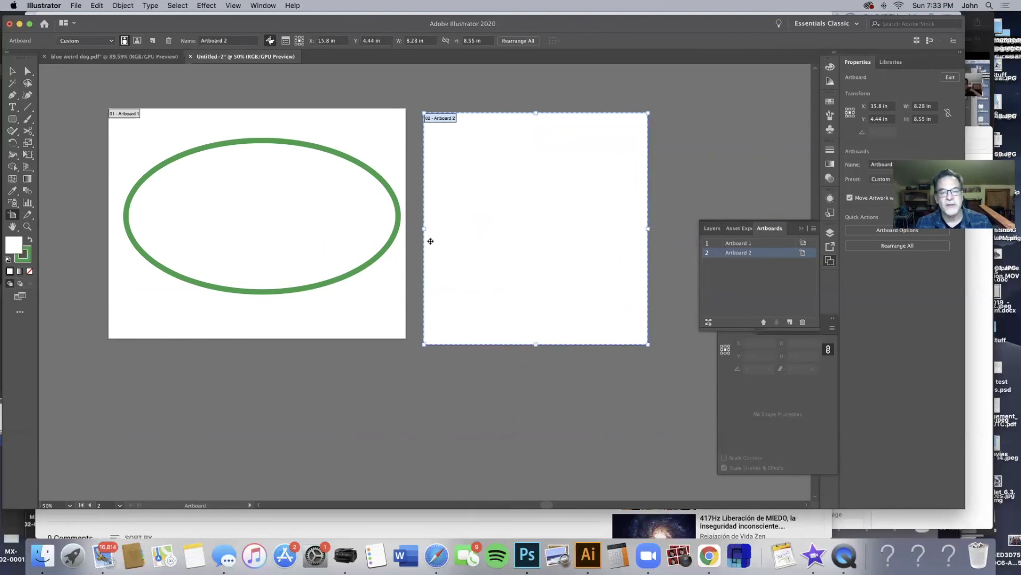
# Switch the view back and forth between artboards 1 and 2 with the artboard navigation, finishing on artboard 1
pyautogui.click(740, 245)
pyautogui.click(740, 254)
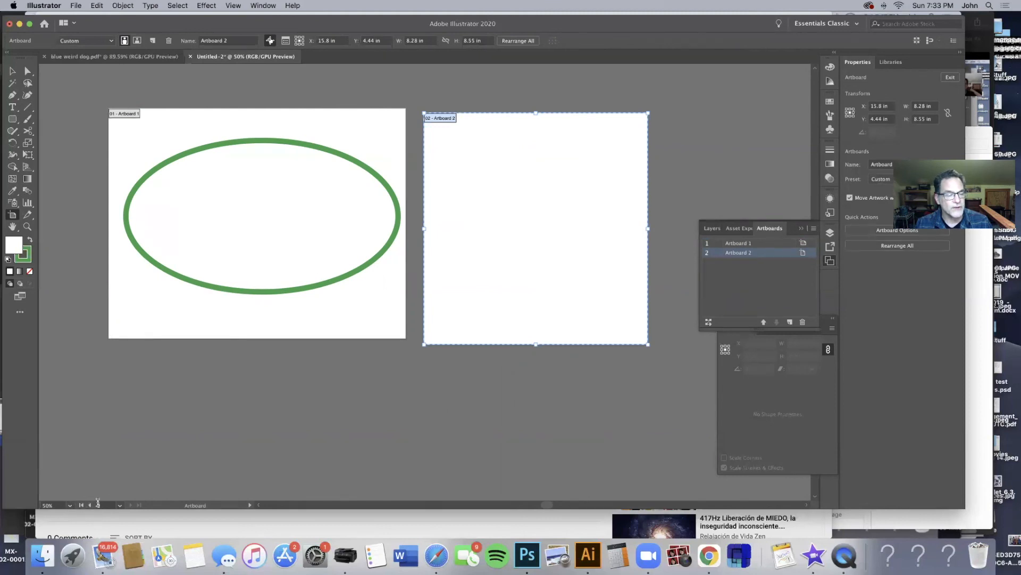
pyautogui.click(120, 505)
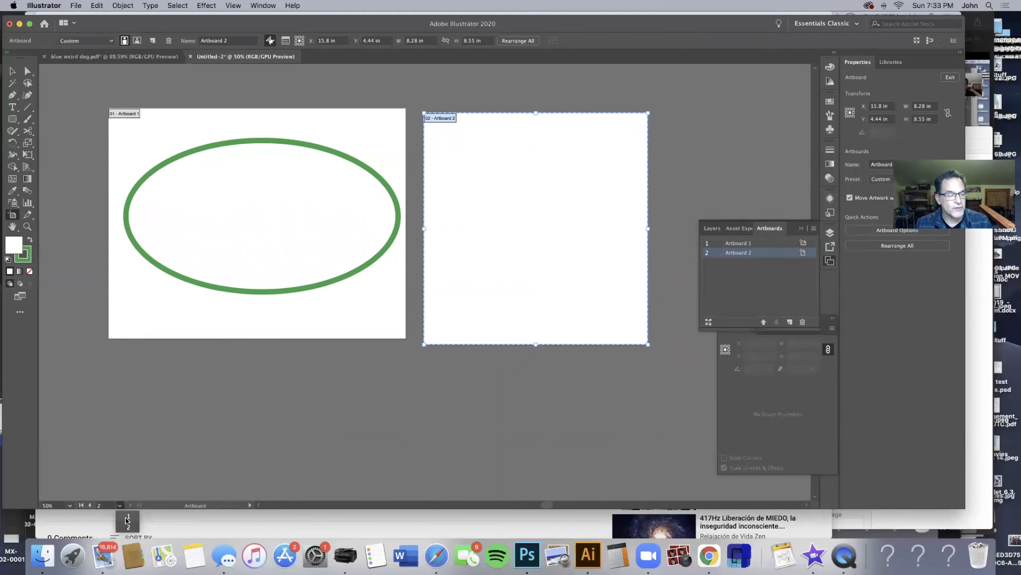
pyautogui.click(125, 520)
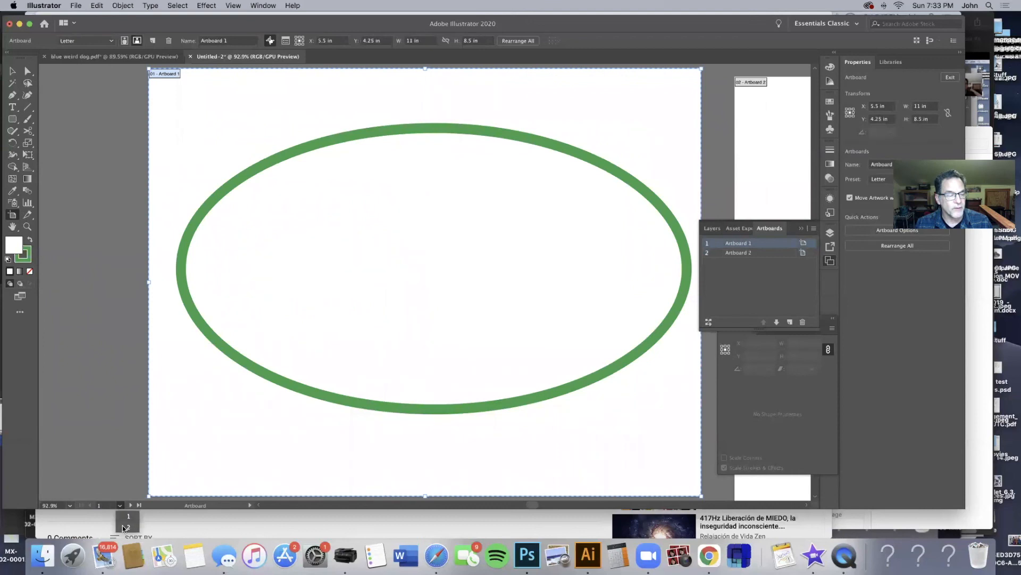
pyautogui.click(128, 527)
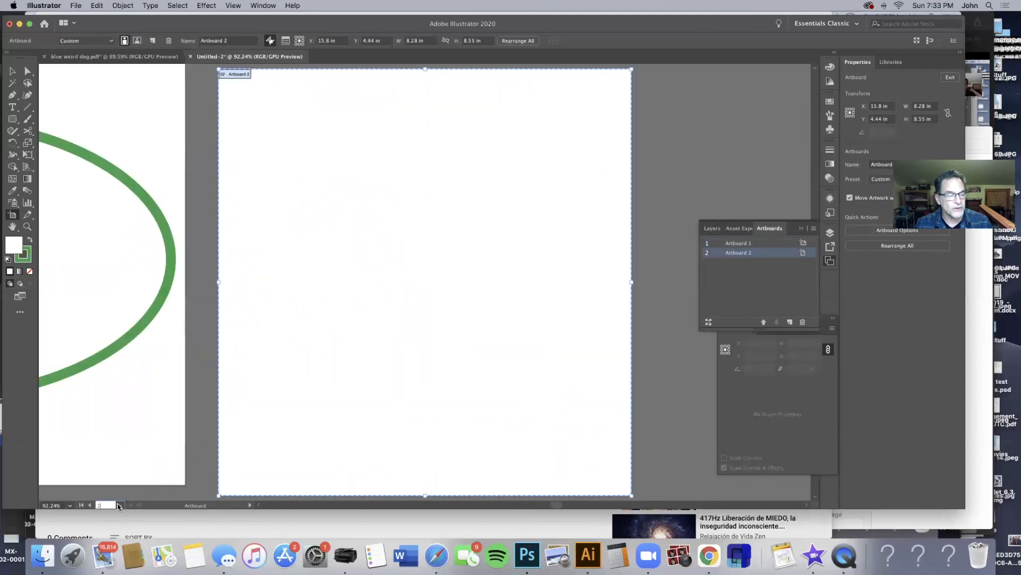
pyautogui.click(119, 505)
pyautogui.click(124, 518)
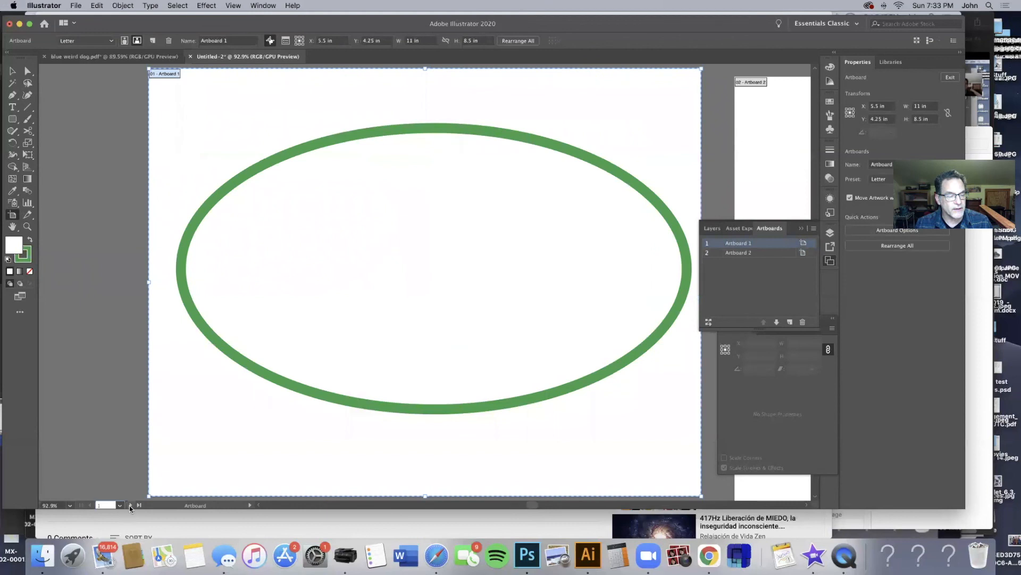
pyautogui.click(121, 504)
pyautogui.click(127, 526)
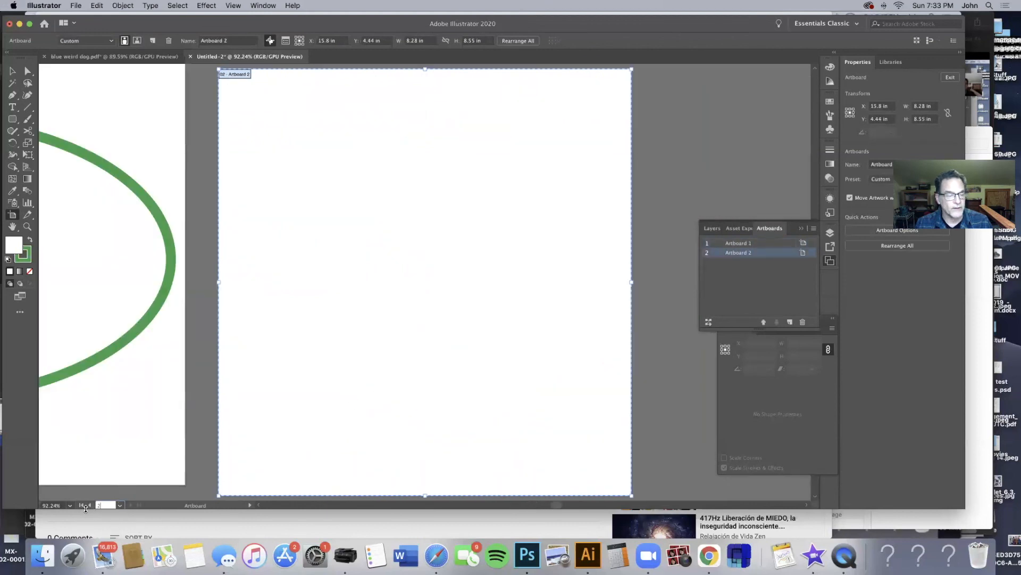
pyautogui.click(120, 505)
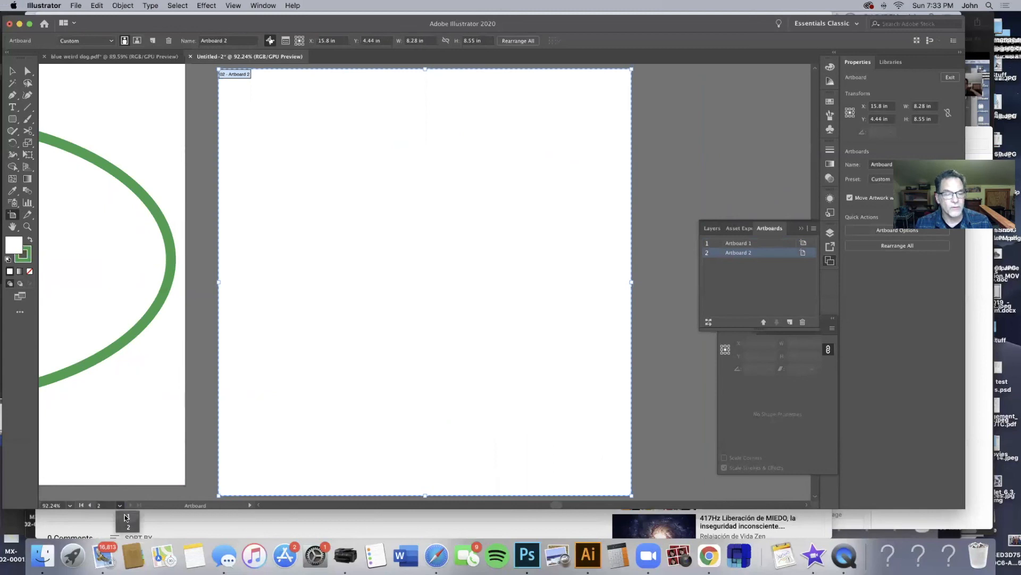
pyautogui.click(125, 518)
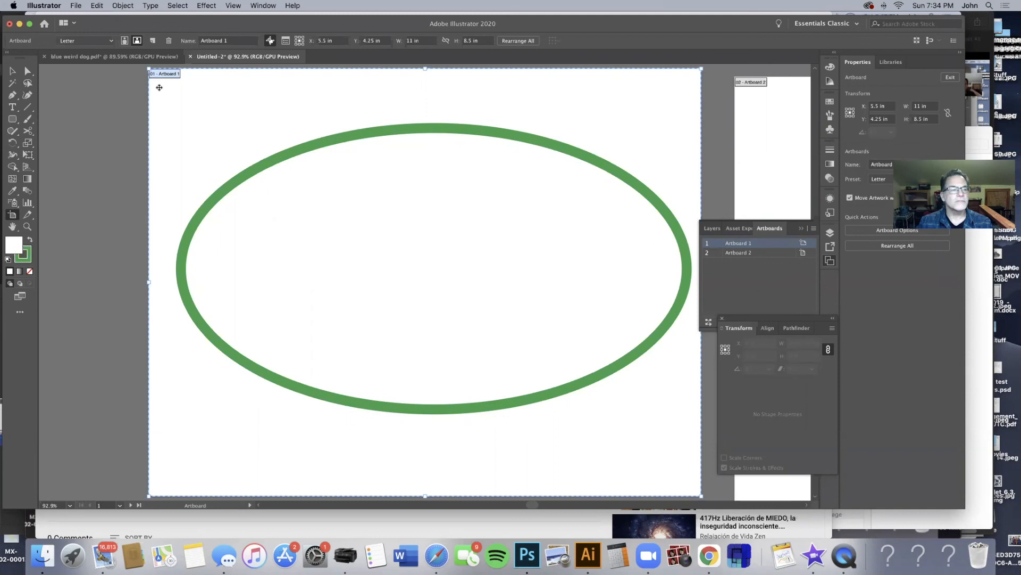
# Give the ellipse on artboard 1 a blue fill and a dark brown stroke from the swatches
pyautogui.click(12, 71)
pyautogui.click(214, 213)
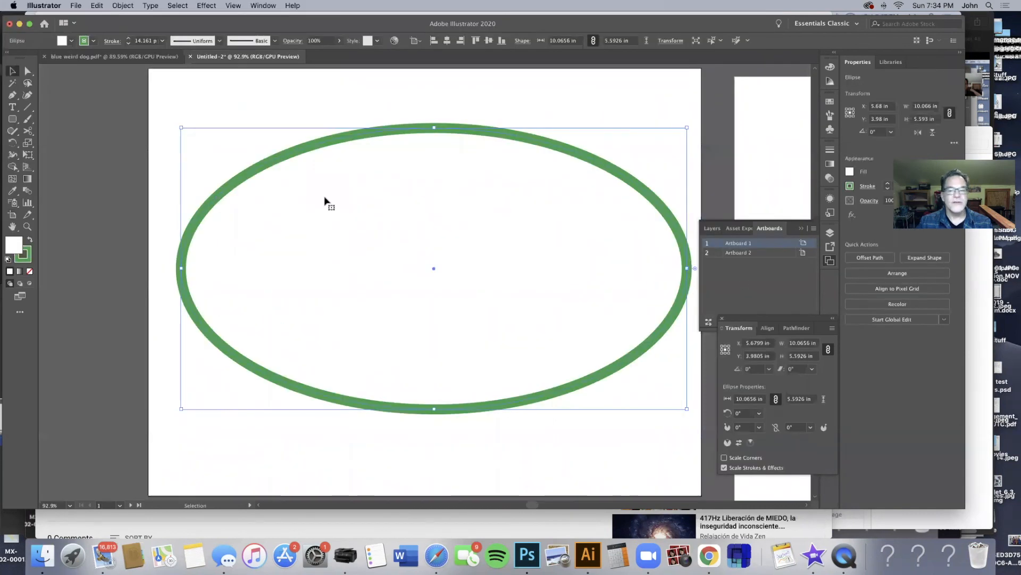
pyautogui.click(850, 172)
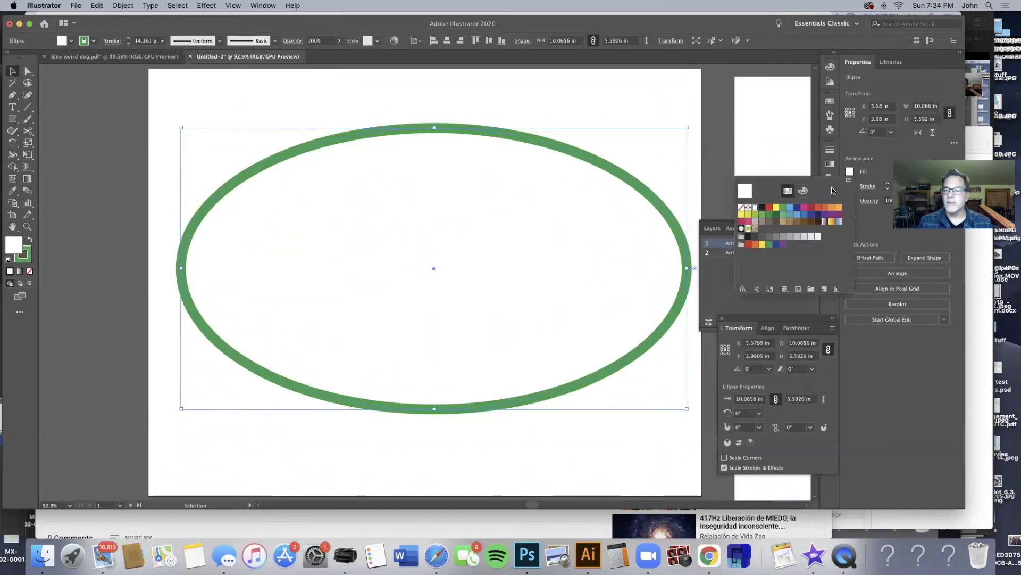
pyautogui.click(776, 245)
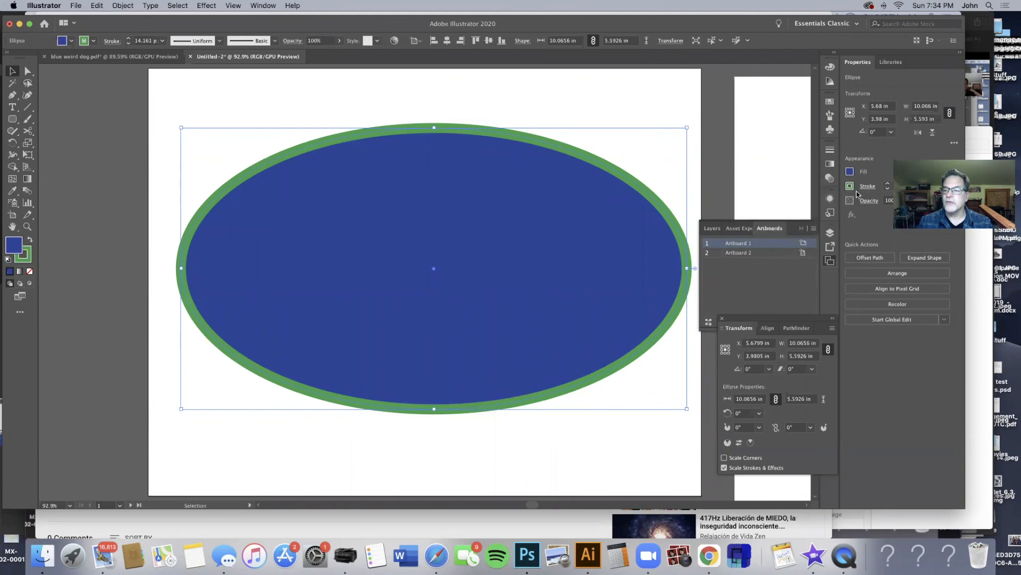
pyautogui.click(850, 187)
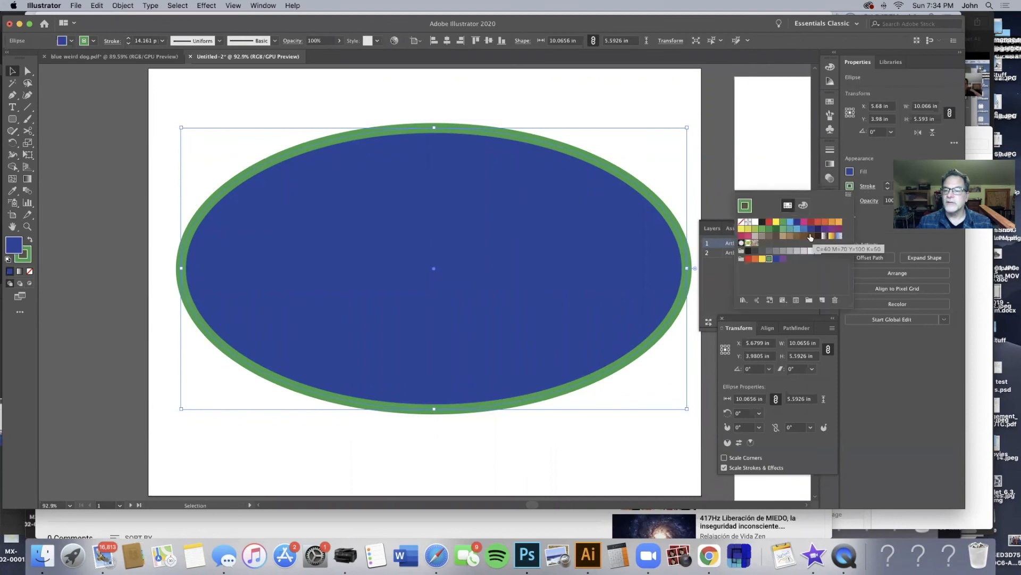
pyautogui.click(817, 235)
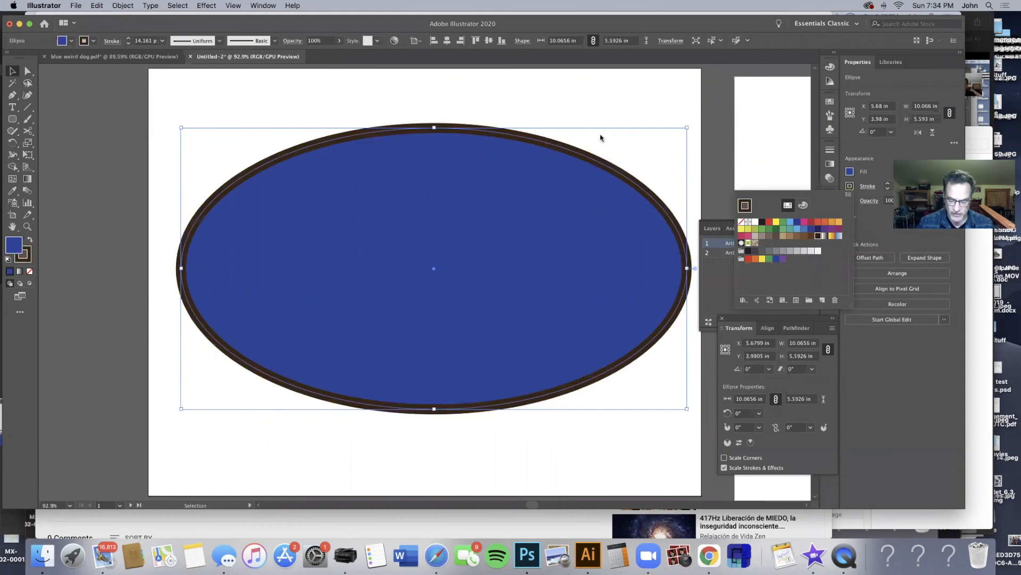
# Lower the ellipse's opacity to 48% in its transparency settings
pyautogui.click(829, 178)
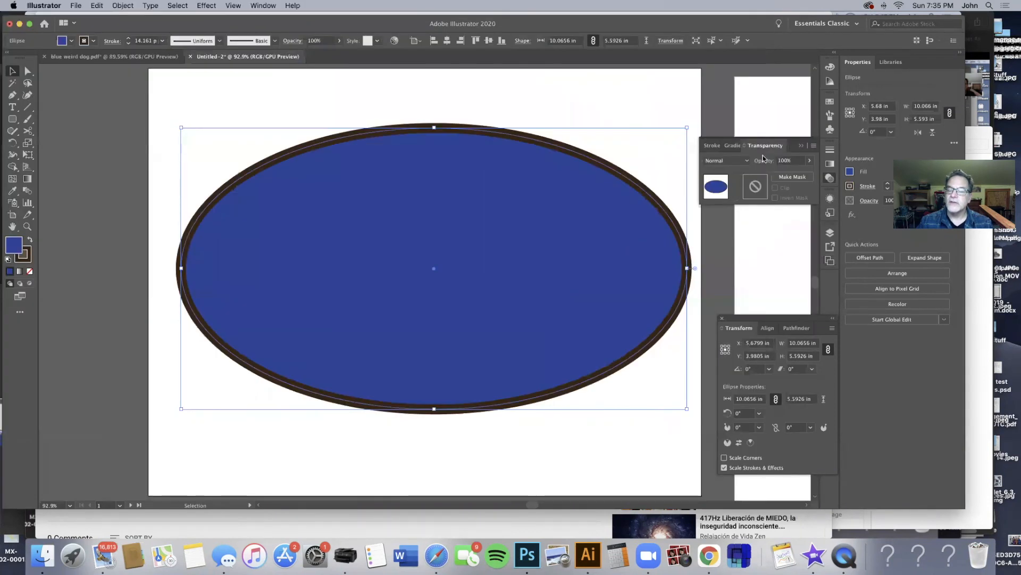
pyautogui.click(807, 161)
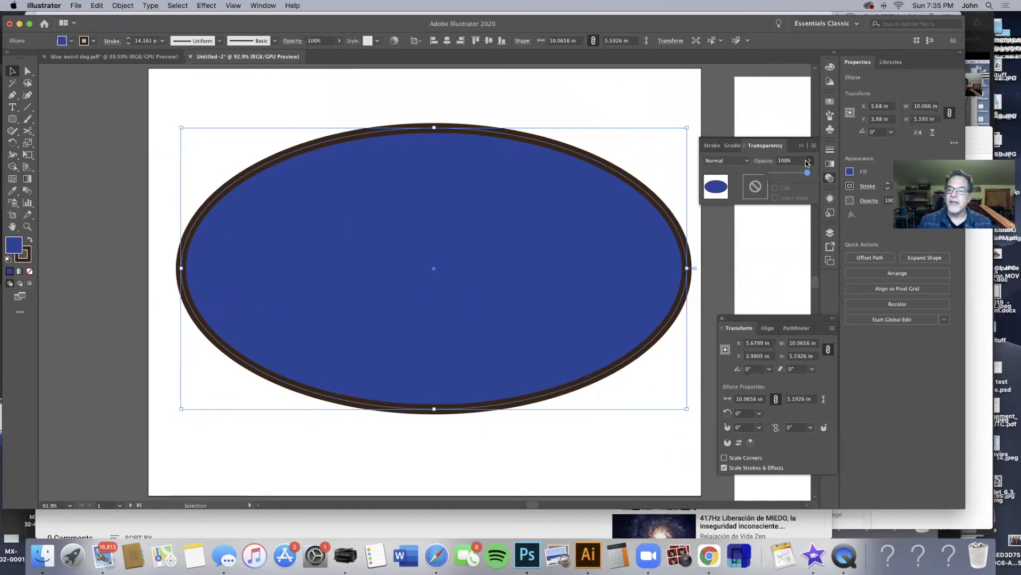
pyautogui.moveTo(788, 175); pyautogui.dragTo(788, 176)
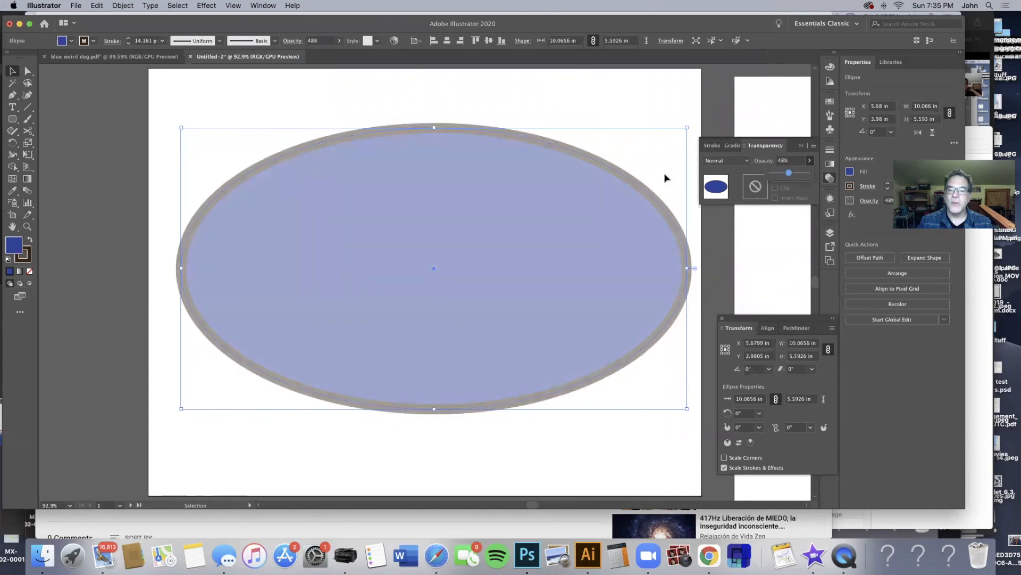
# Shrink the ellipse to about 6.96 by 3.78 in and spread four overlapping copies of it across the artboard
pyautogui.moveTo(686, 128); pyautogui.dragTo(569, 192)
pyautogui.moveTo(181, 407); pyautogui.dragTo(219, 382)
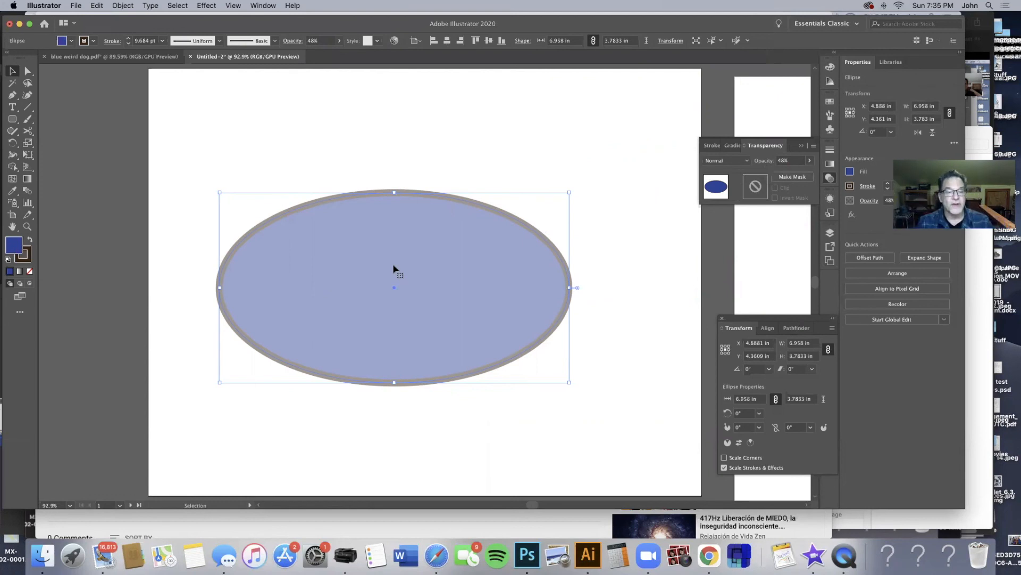
pyautogui.moveTo(306, 250); pyautogui.dragTo(354, 190)
pyautogui.moveTo(432, 236); pyautogui.dragTo(338, 179)
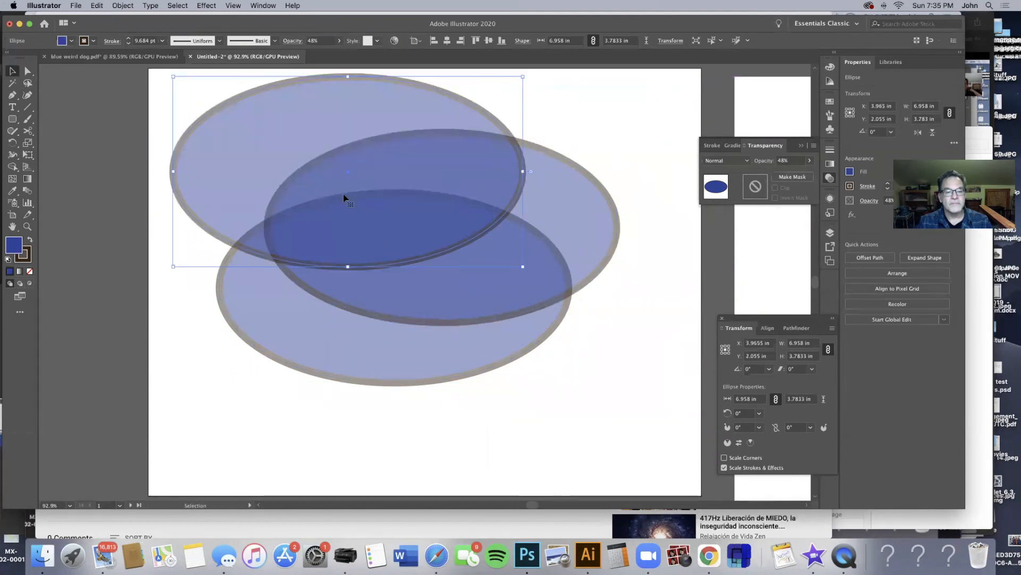
pyautogui.moveTo(397, 194); pyautogui.dragTo(384, 347)
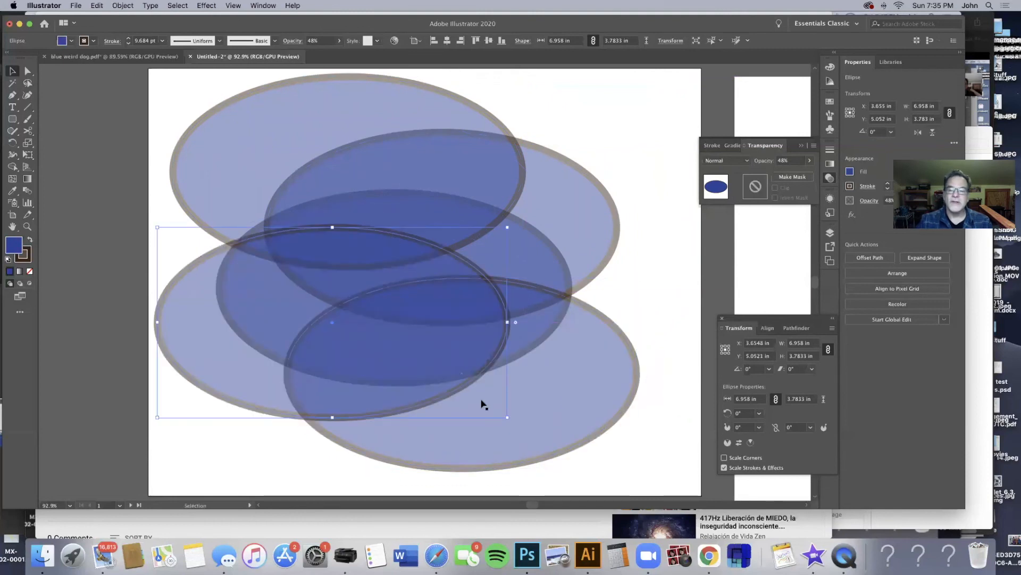
# Try the Multiply and Soft Light blending modes on the lower-left ellipse
pyautogui.click(747, 163)
pyautogui.click(732, 185)
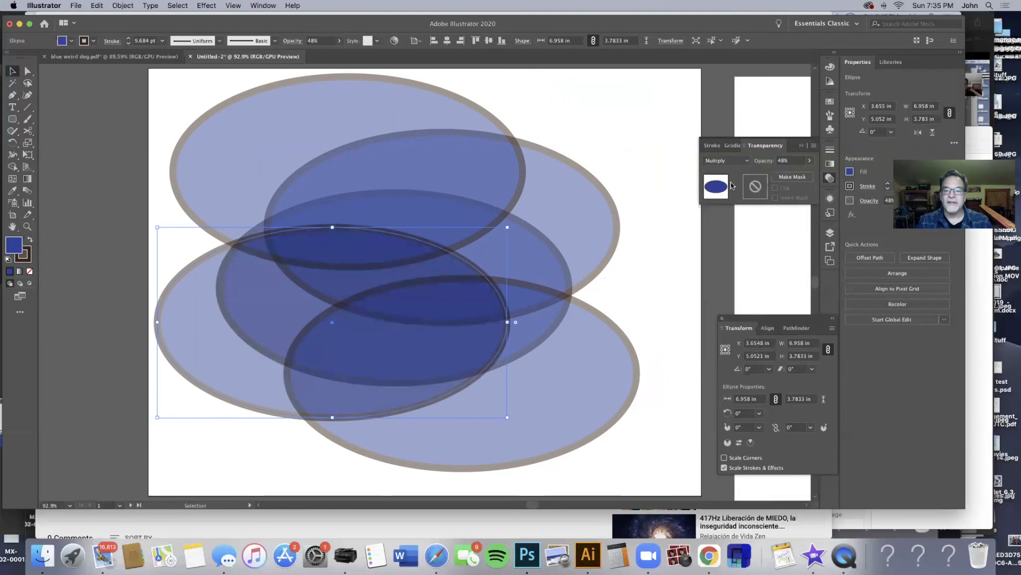
pyautogui.click(748, 162)
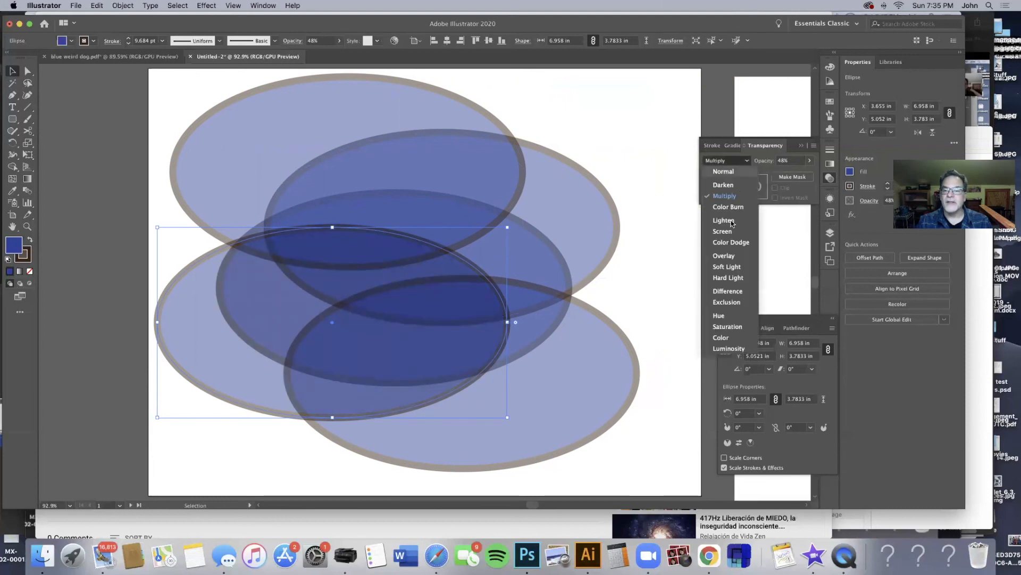
pyautogui.click(726, 266)
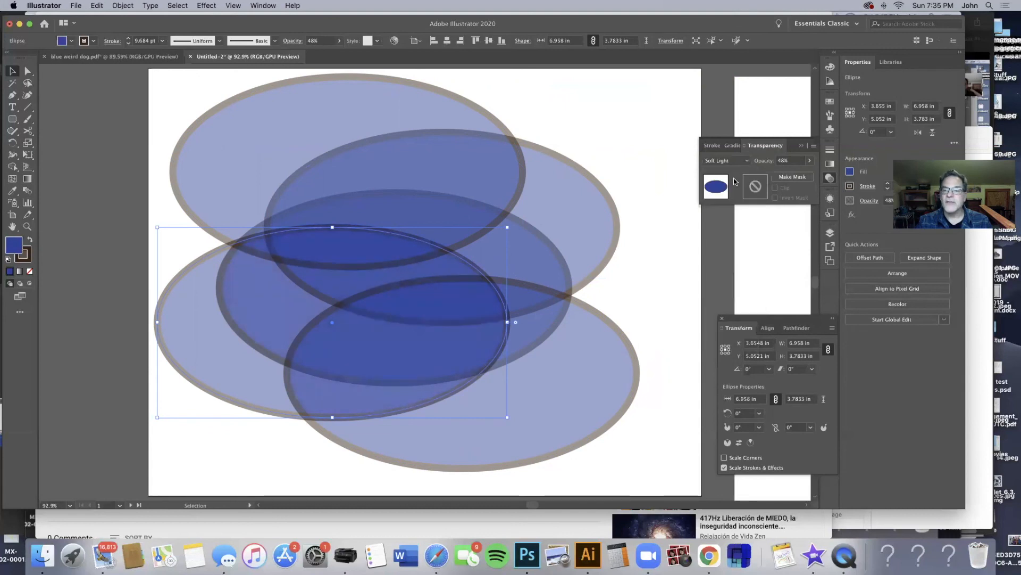
# Set the lower-left ellipse to the Color Dodge blending mode and raise its opacity to 100%
pyautogui.click(747, 165)
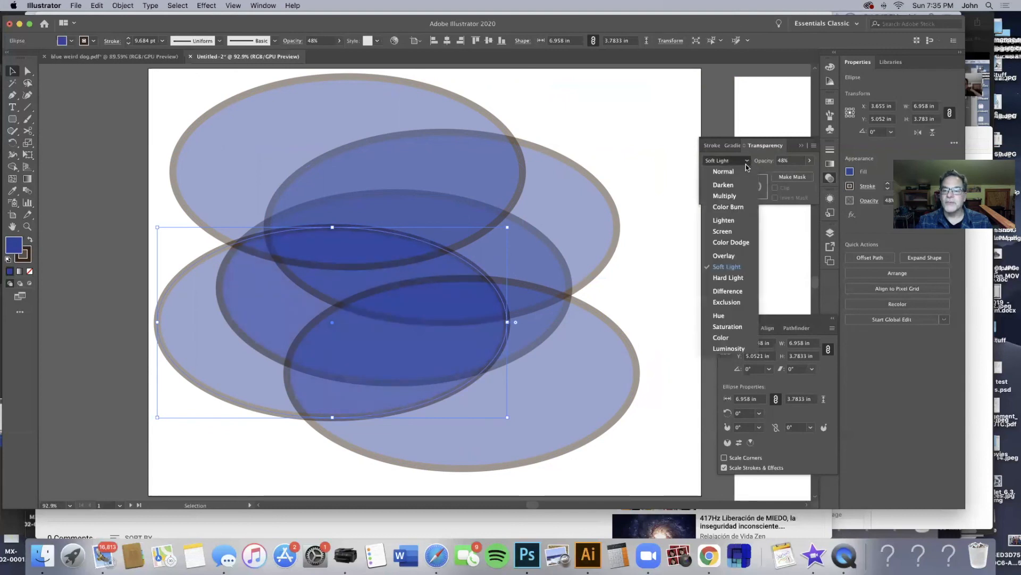
pyautogui.click(732, 243)
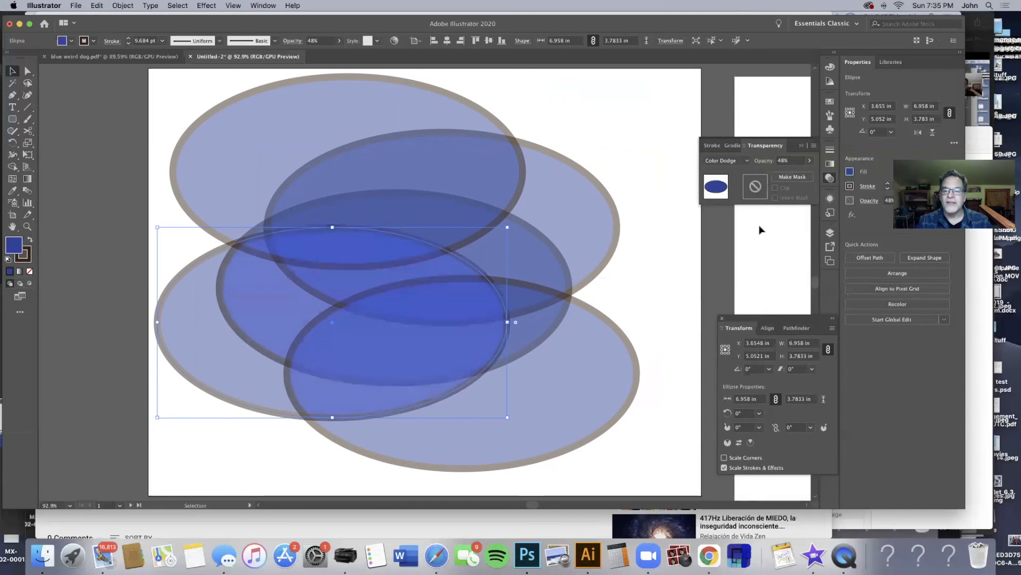
pyautogui.click(808, 163)
pyautogui.moveTo(790, 173); pyautogui.dragTo(808, 174)
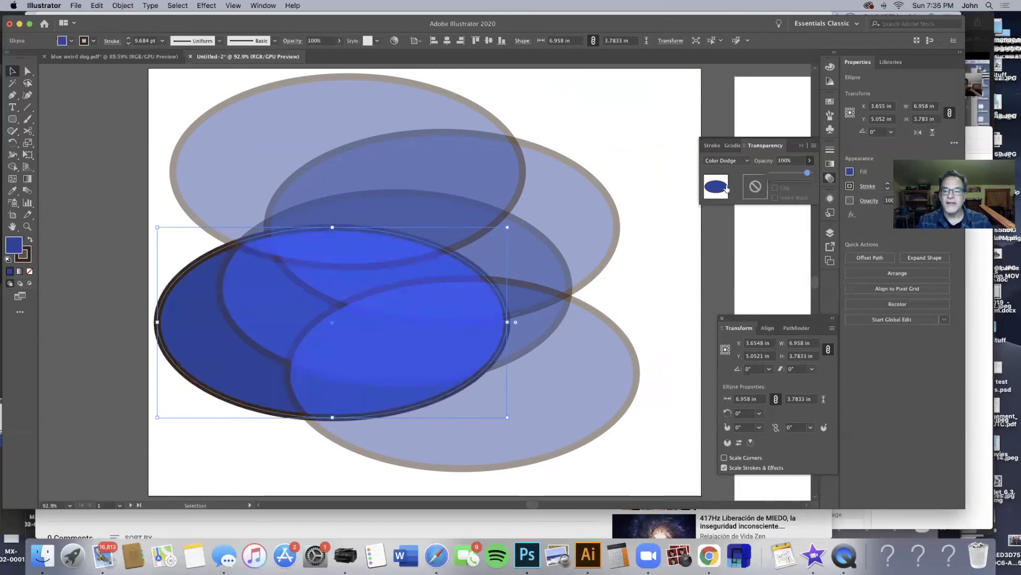
# Cycle the lower-left ellipse's blending mode through Multiply, Screen, Soft Light and Hard Light, ending on Color Burn
pyautogui.click(739, 160)
pyautogui.click(727, 194)
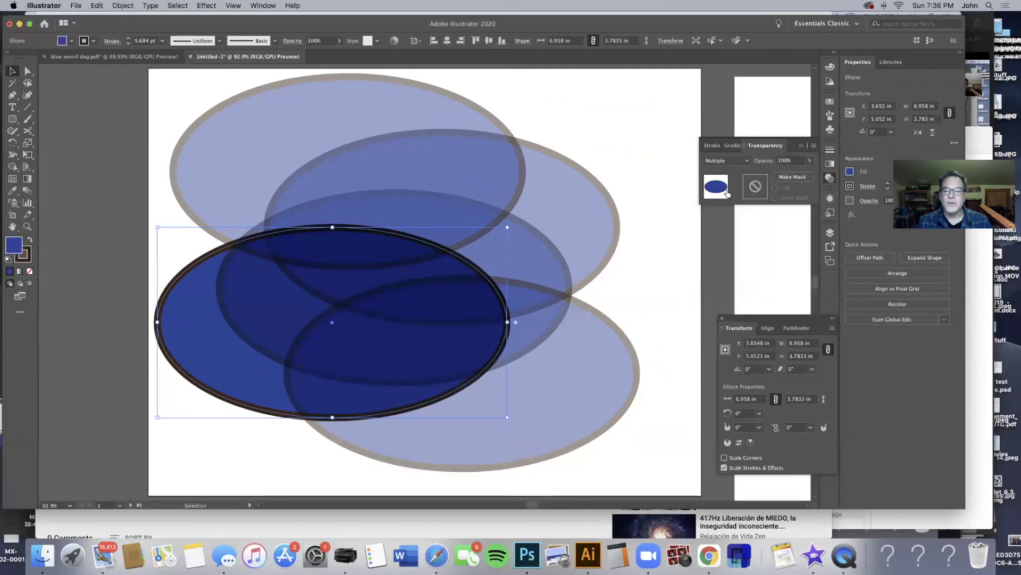
pyautogui.click(744, 160)
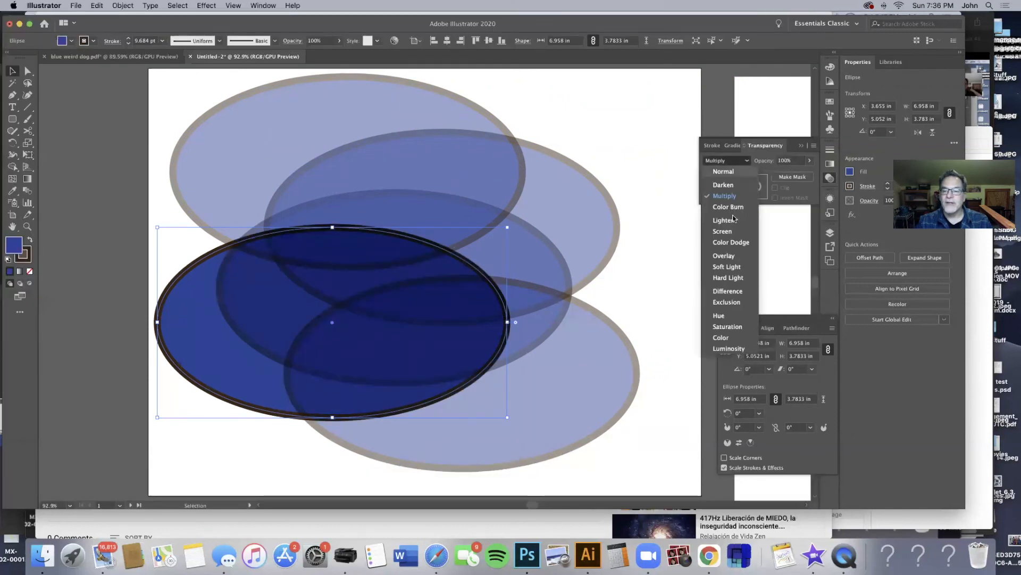
pyautogui.click(722, 232)
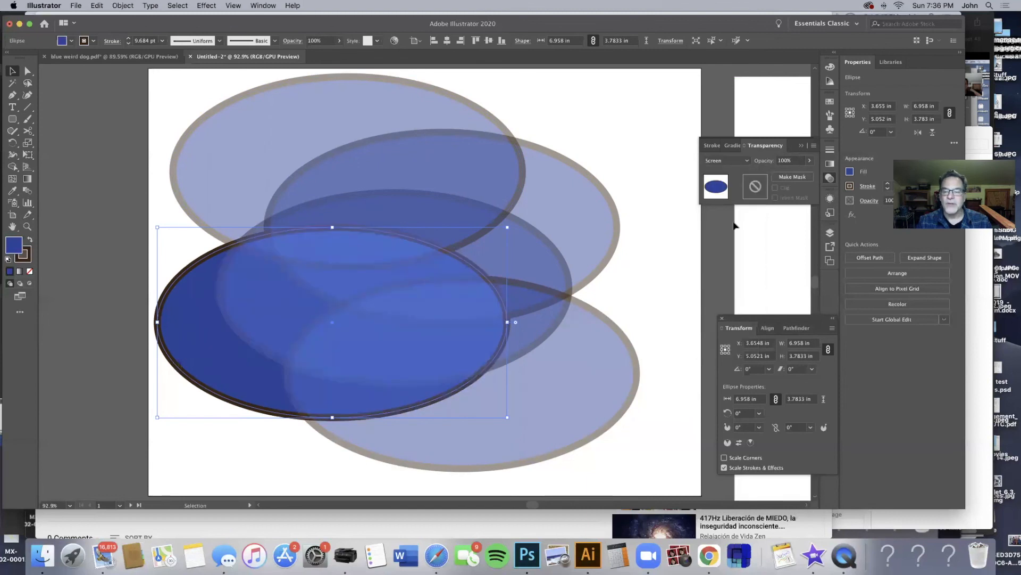
pyautogui.click(724, 161)
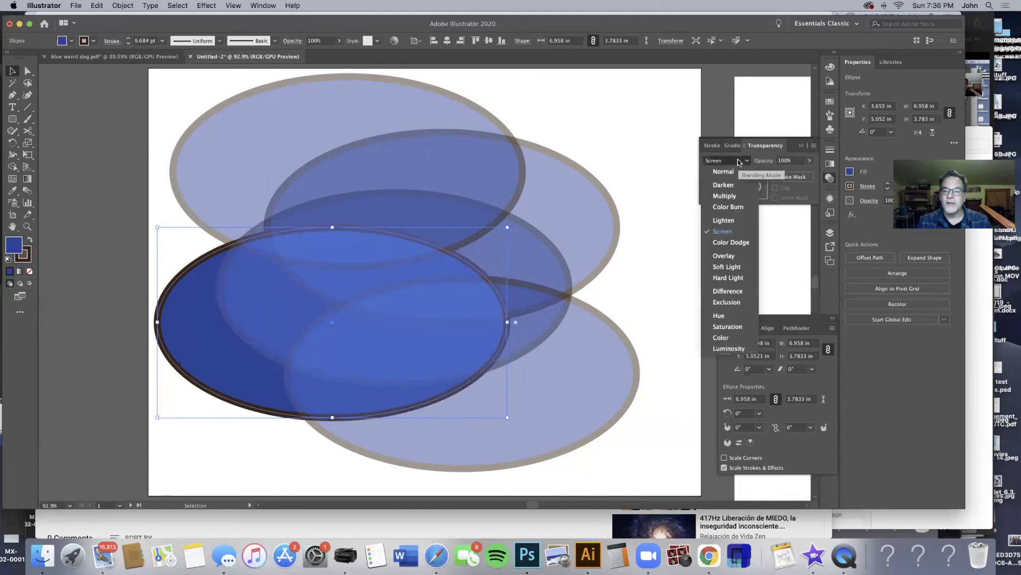
pyautogui.click(740, 268)
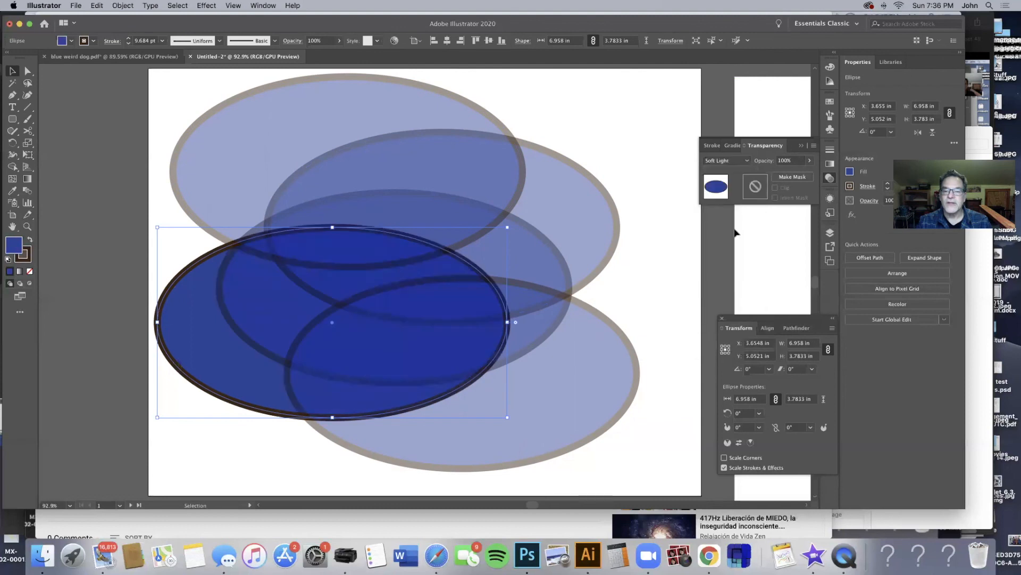
pyautogui.click(739, 162)
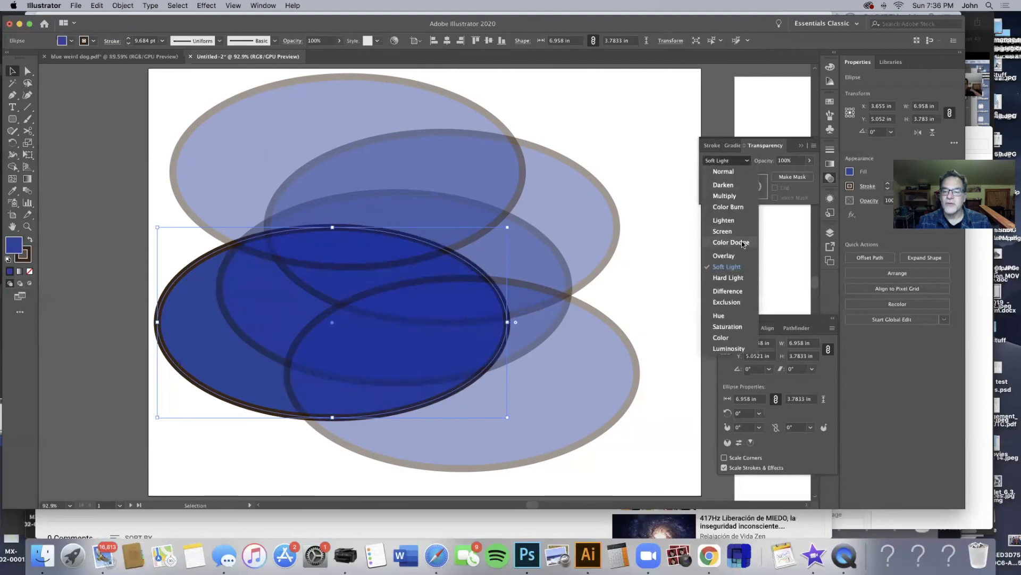
pyautogui.click(739, 278)
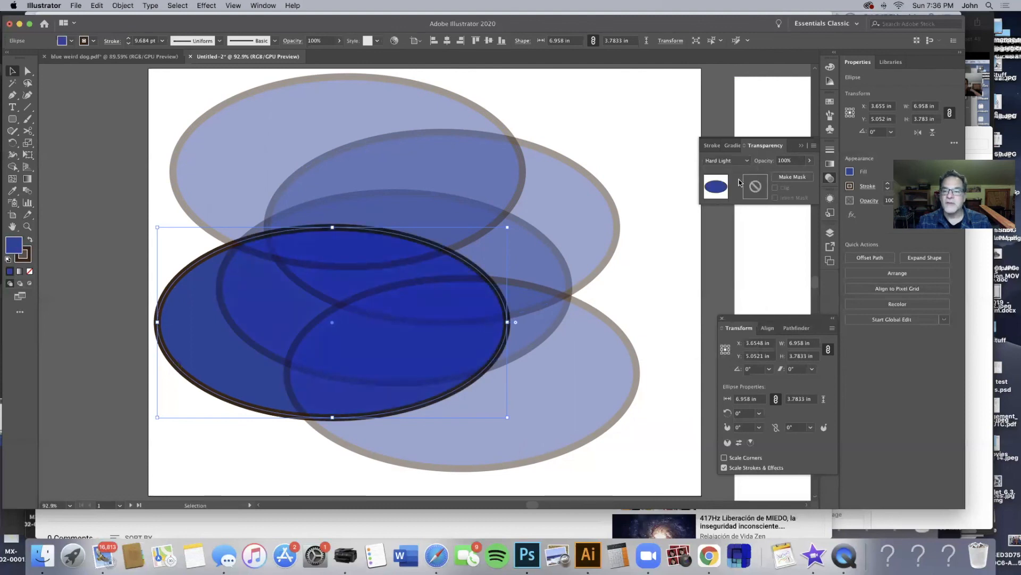
pyautogui.click(747, 161)
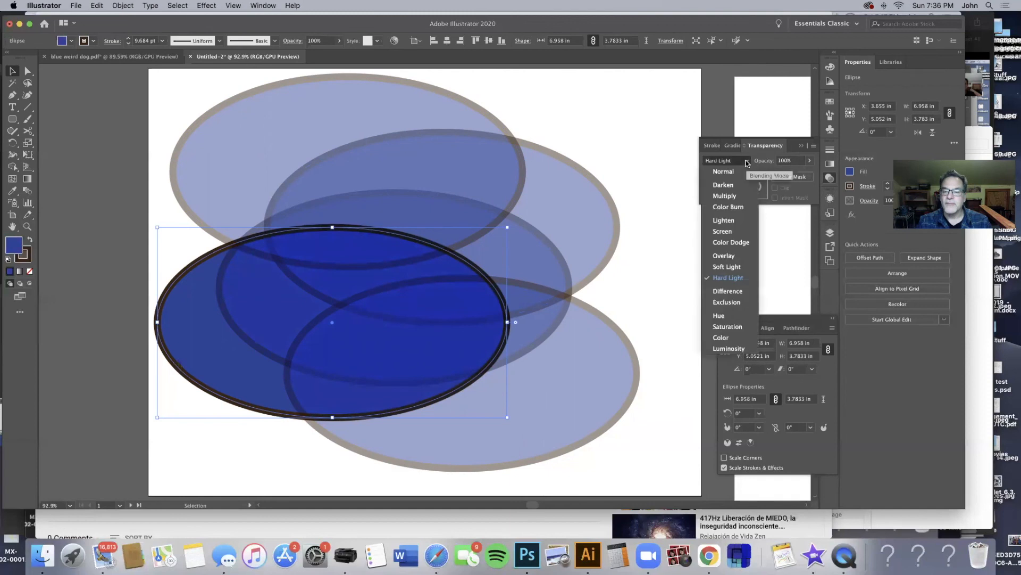
pyautogui.click(729, 207)
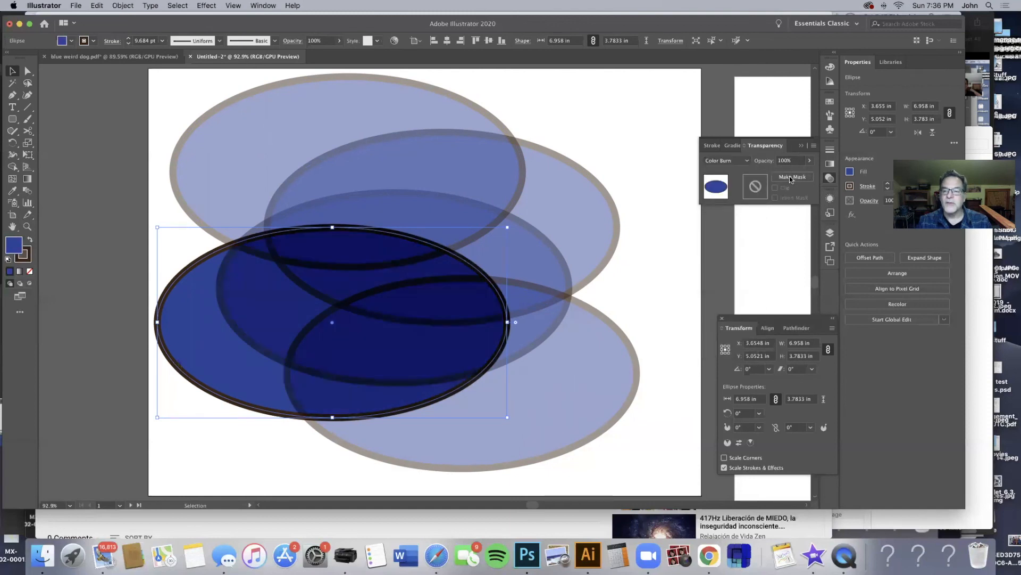
# Set the uppermost ellipse to the Soft Light blending mode and give it a bright yellow fill
pyautogui.click(278, 135)
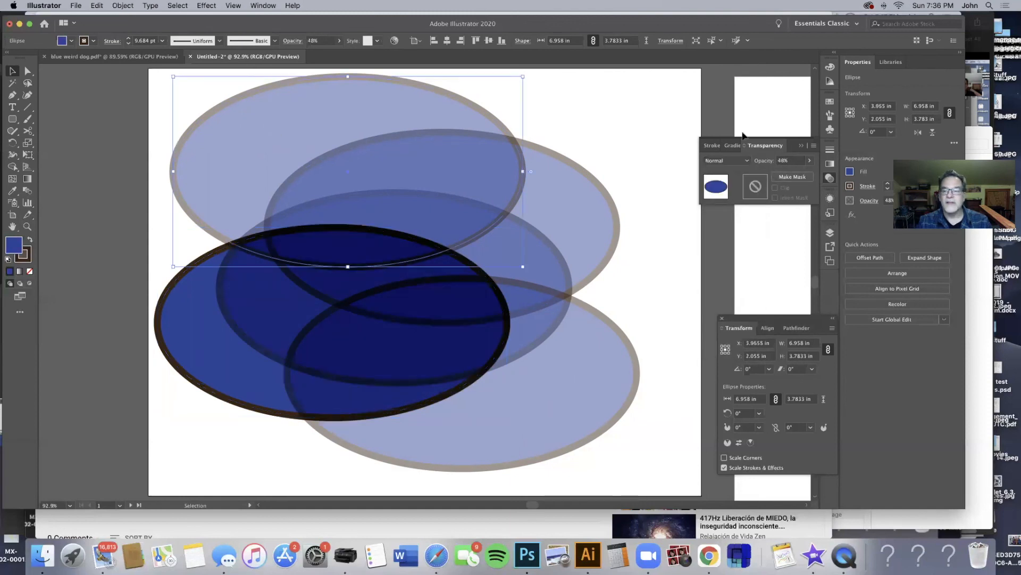
pyautogui.click(741, 161)
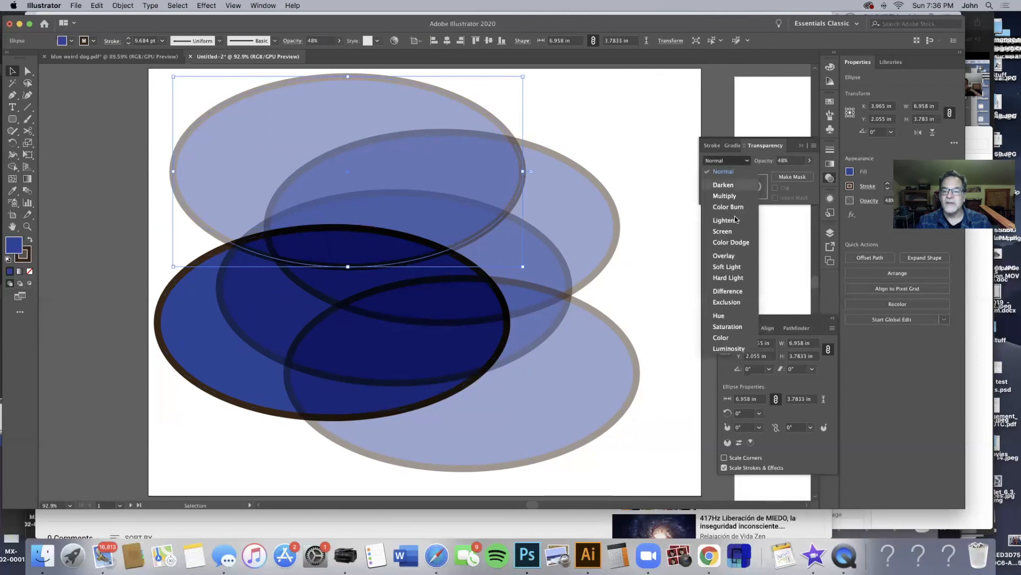
pyautogui.click(737, 267)
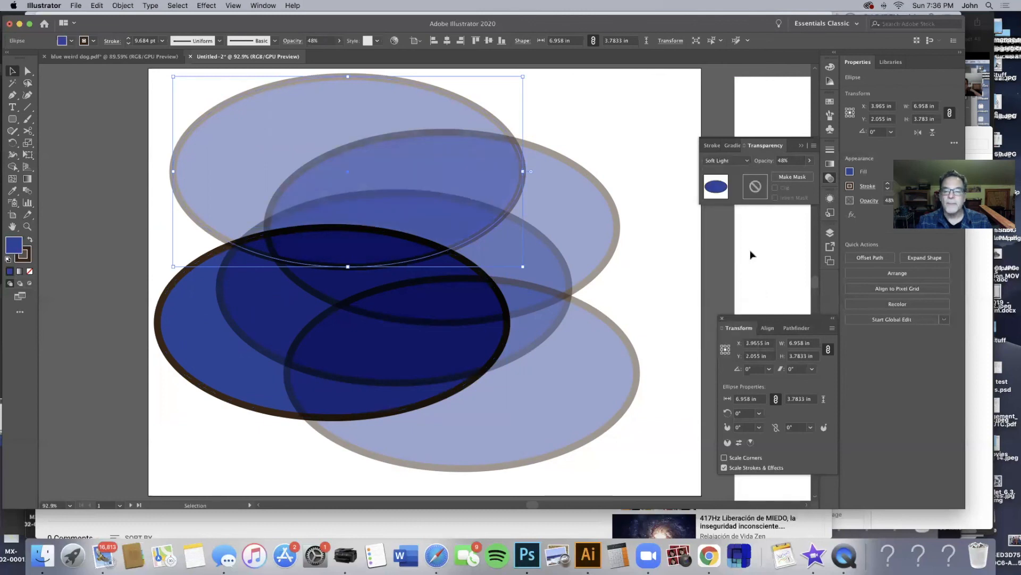
pyautogui.click(851, 173)
pyautogui.click(776, 207)
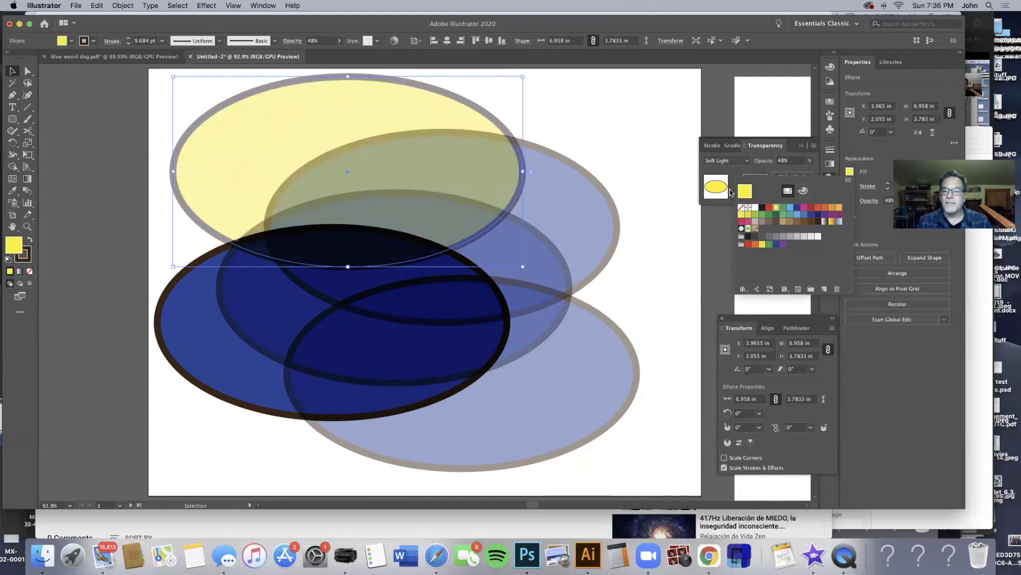
# Change the yellow ellipse's blending mode to Multiply
pyautogui.click(745, 161)
pyautogui.click(748, 160)
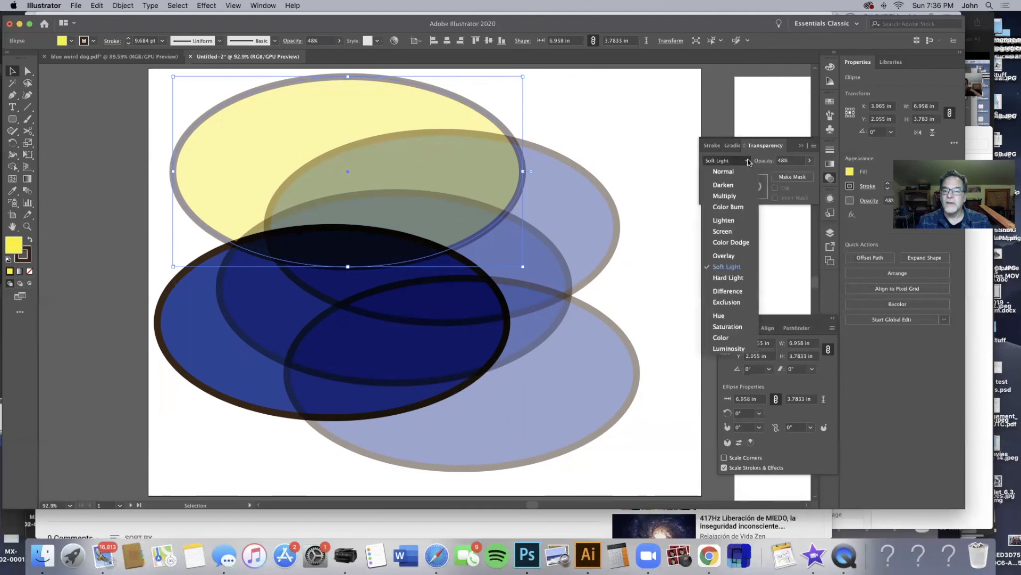
pyautogui.click(727, 195)
# Raise the upper-right ellipse's opacity to about 94%, fill it with light blue and deselect it
pyautogui.click(566, 206)
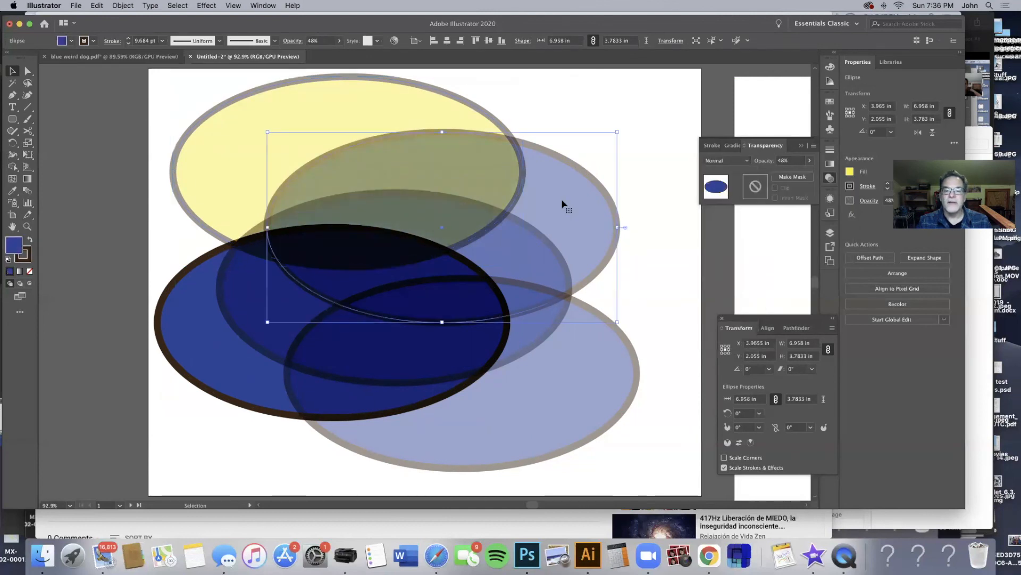
pyautogui.click(809, 161)
pyautogui.moveTo(793, 172); pyautogui.dragTo(805, 172)
pyautogui.click(850, 171)
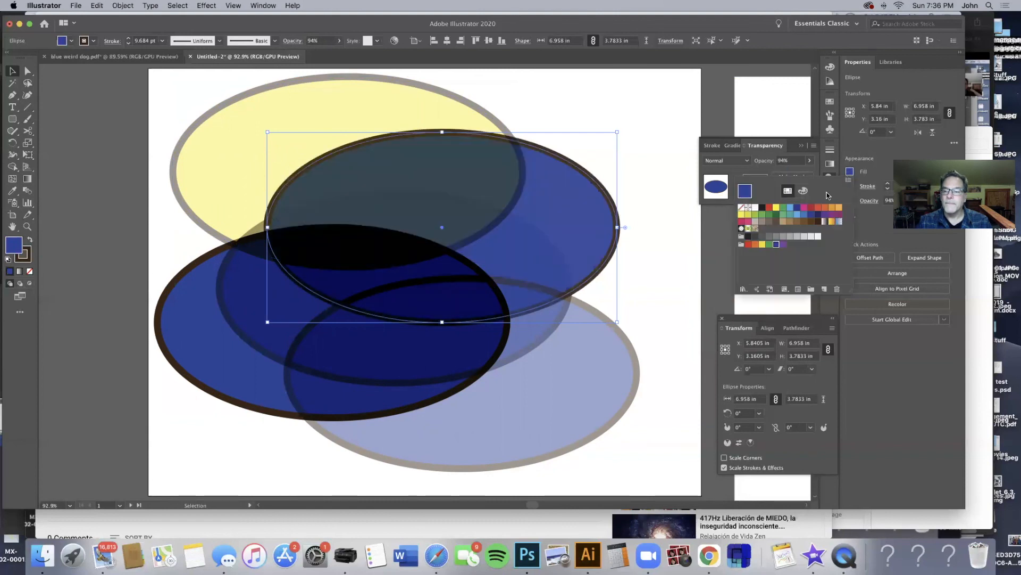
pyautogui.click(797, 213)
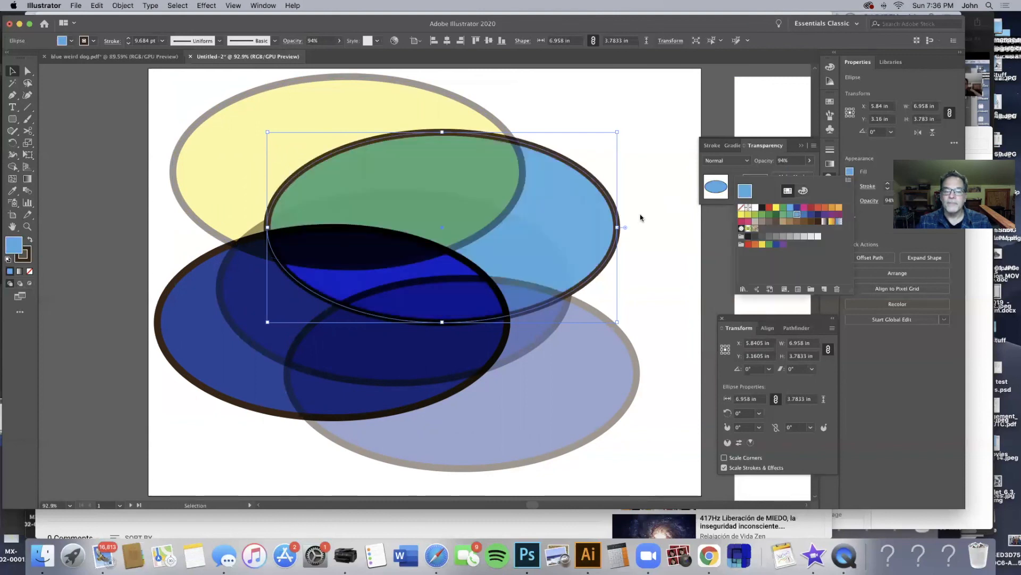
pyautogui.click(638, 280)
pyautogui.click(664, 290)
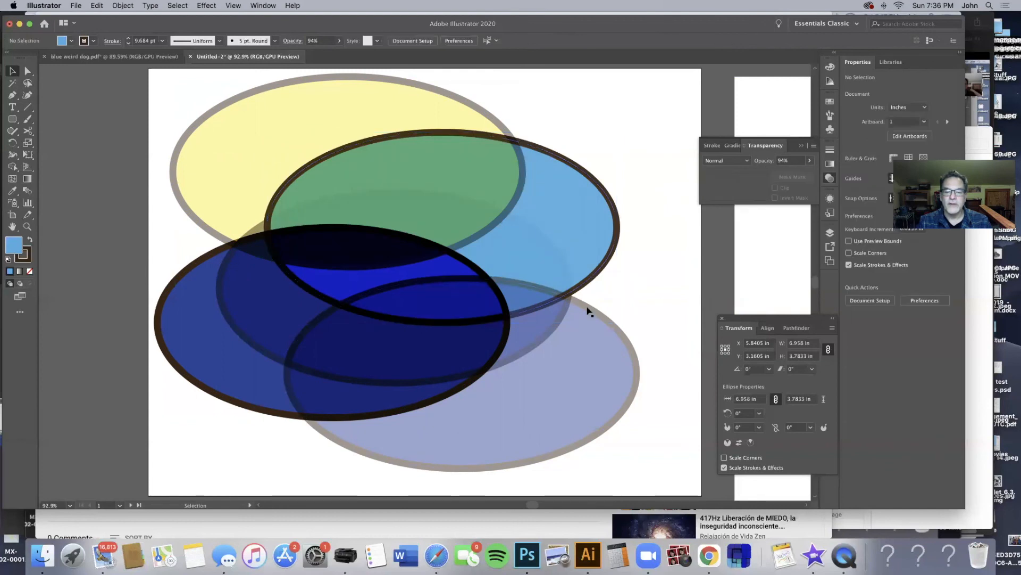
# Fill the lower-right ellipse with the red swatch C=0 M=90 Y=85 K=0
pyautogui.click(571, 301)
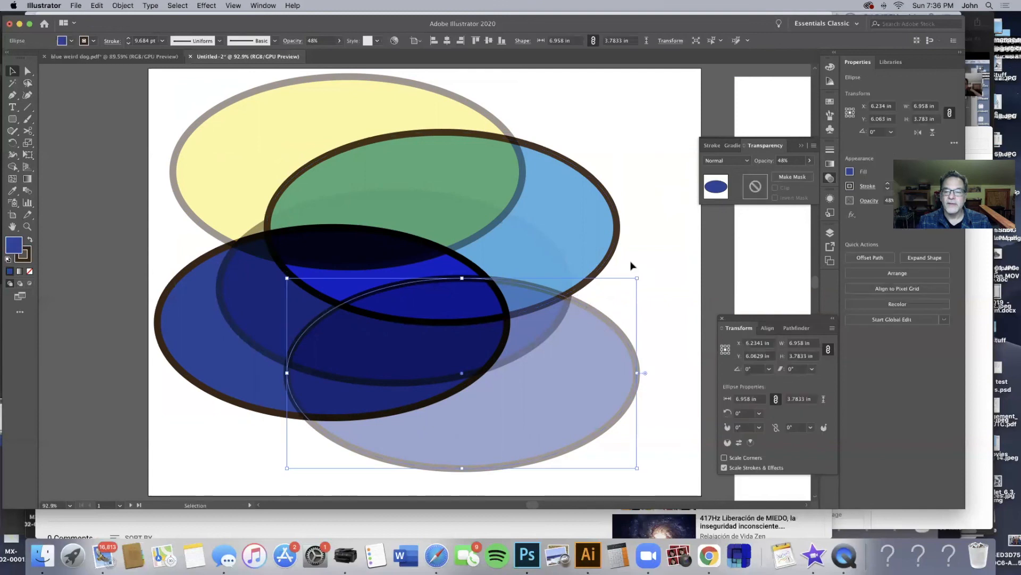
pyautogui.click(850, 171)
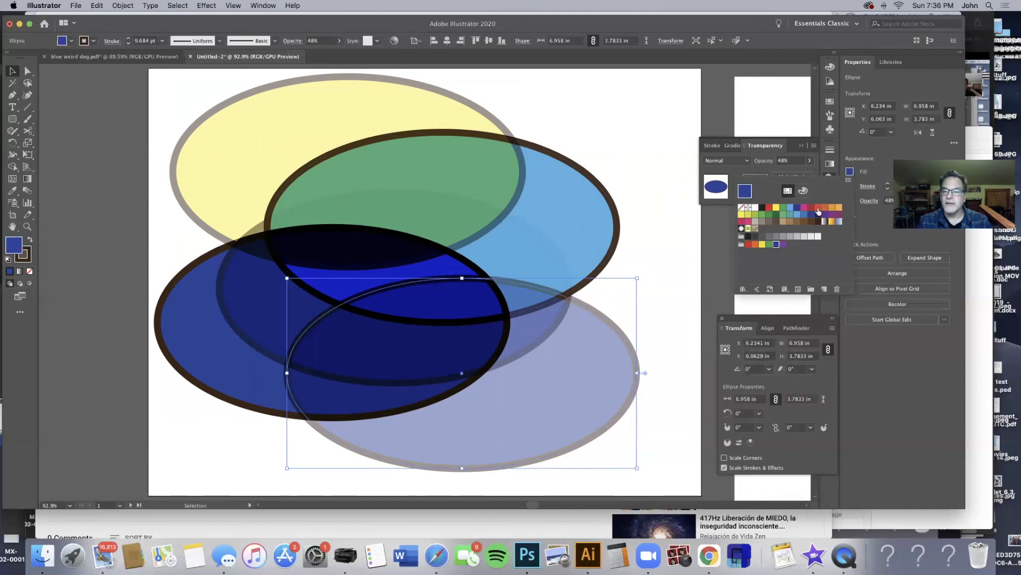
pyautogui.click(819, 208)
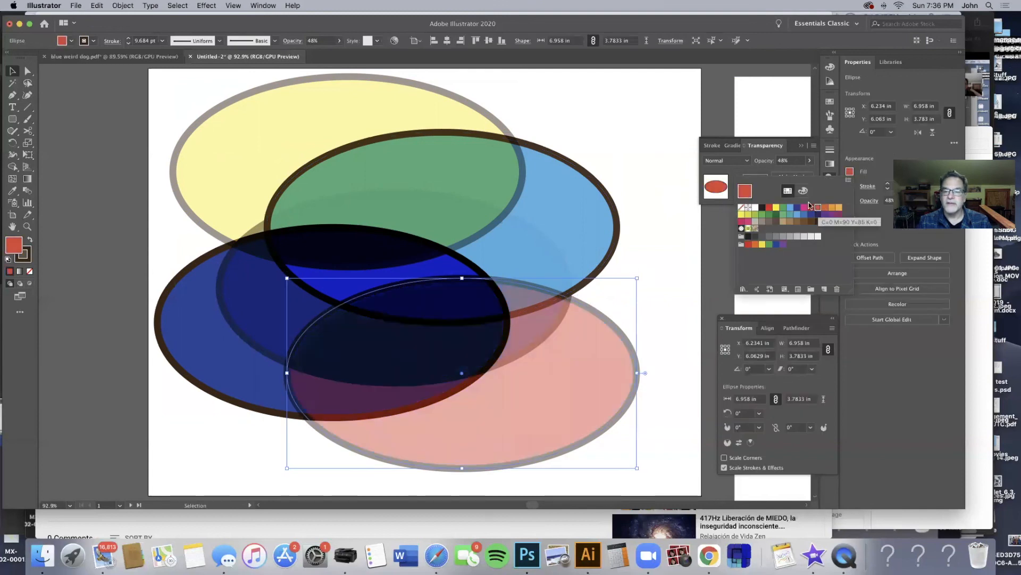
# Try the Multiply blending mode on the red ellipse and switch it to Overlay
pyautogui.click(736, 161)
pyautogui.click(738, 160)
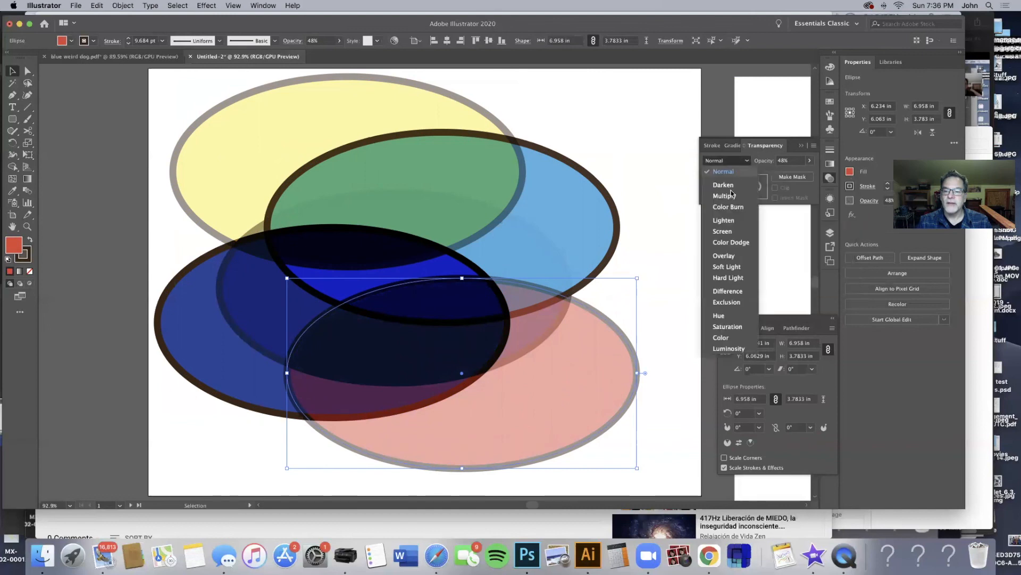
pyautogui.click(725, 196)
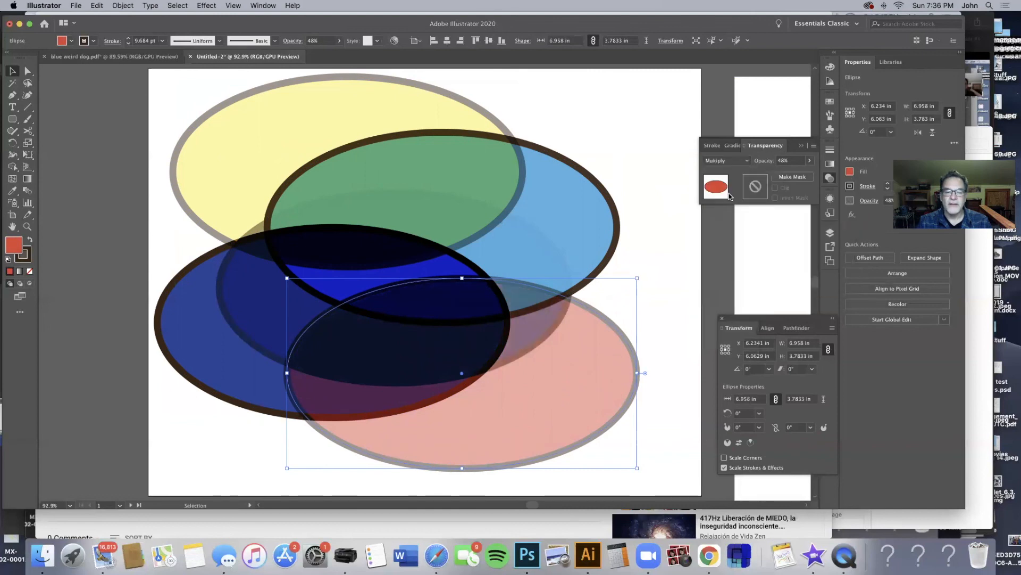
pyautogui.click(744, 160)
pyautogui.click(725, 256)
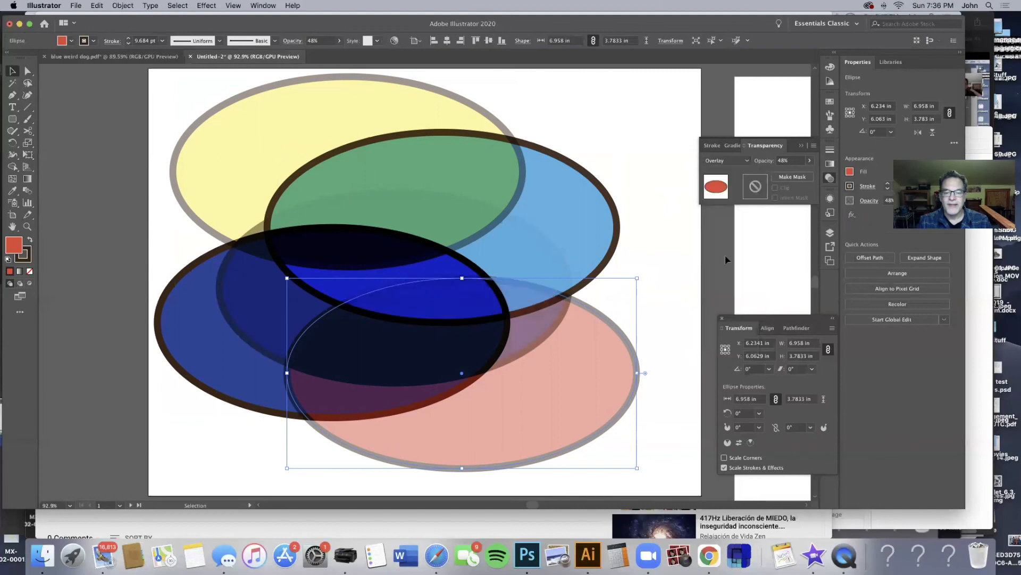